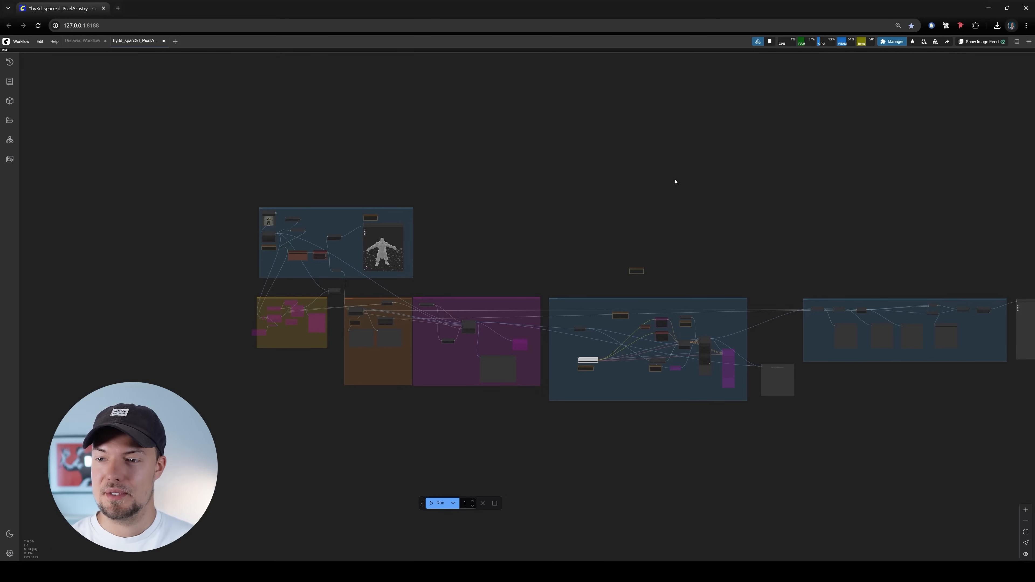
Check the workflow for missing custom nodes in ComfyUI Manager, then close the manager
{"action": "left_click", "coordinate": [892, 41]}
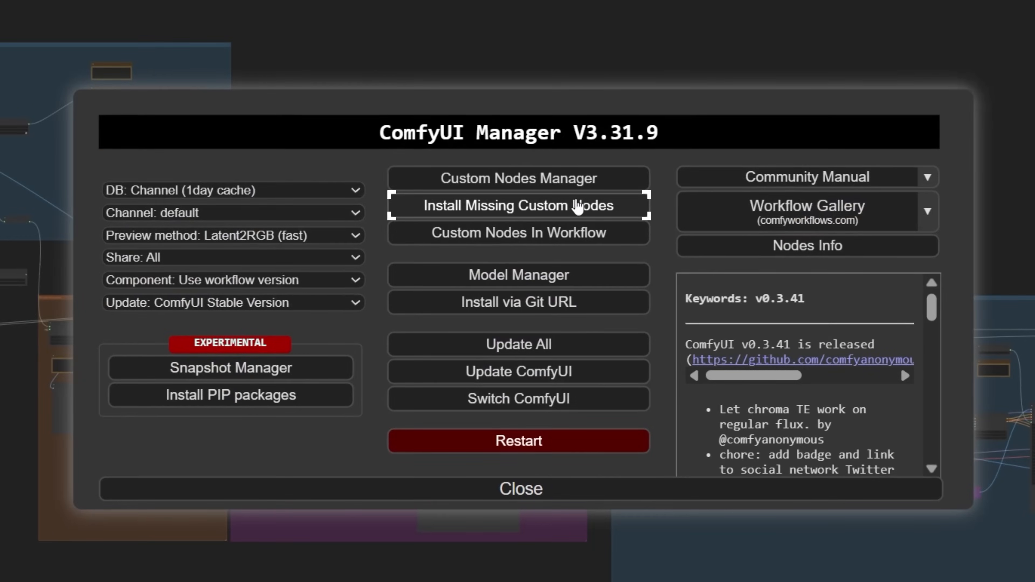
{"action": "left_click", "coordinate": [596, 203]}
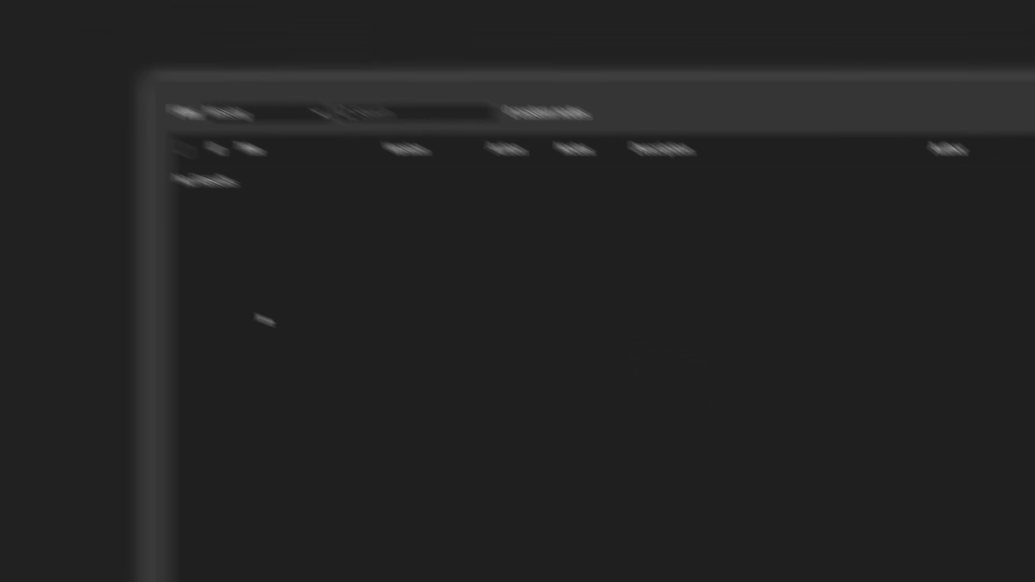
{"action": "left_click", "coordinate": [313, 155]}
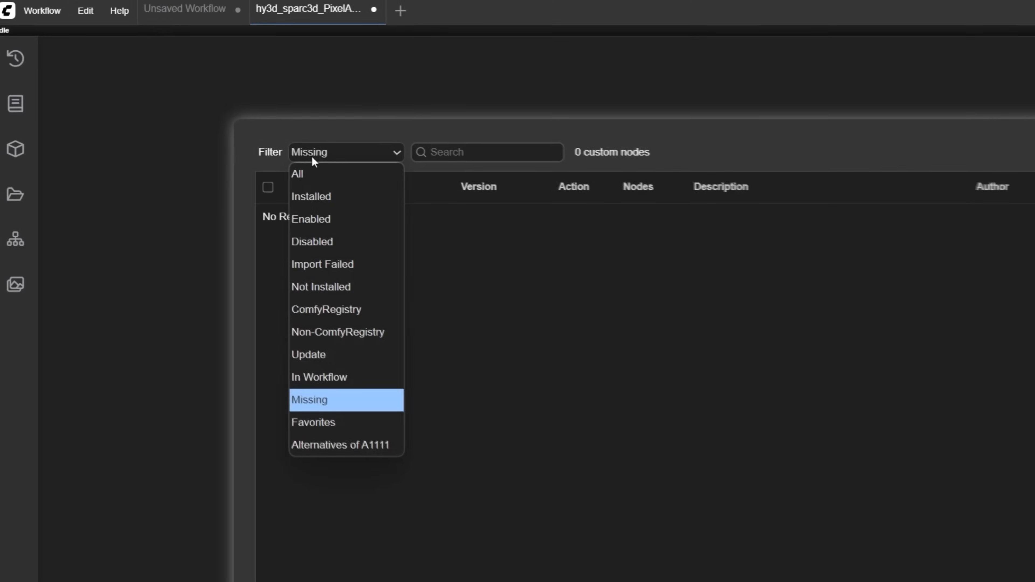
{"action": "left_click", "coordinate": [443, 250]}
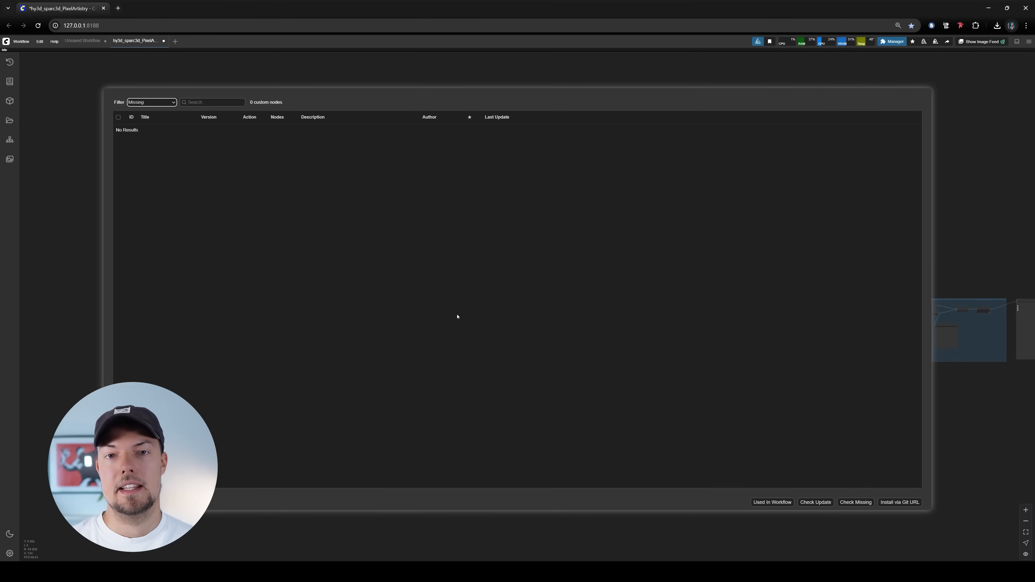
{"action": "key", "text": "Escape"}
{"action": "left_click", "coordinate": [528, 366]}
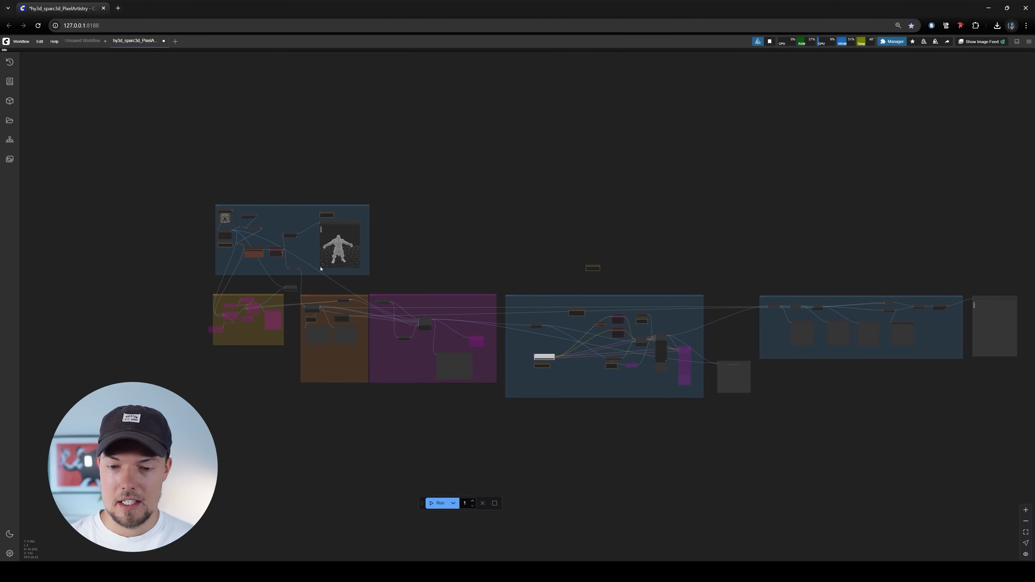
Examine the checkpoint, ControlNet and upscale model loaders together with the notes on their download sources and folders
{"action": "scroll", "coordinate": [473, 238], "scroll_direction": "up", "scroll_amount": 2}
{"action": "left_click_drag", "start_coordinate": [402, 267], "coordinate": [499, 242]}
{"action": "scroll", "coordinate": [542, 281], "scroll_direction": "up", "scroll_amount": 15}
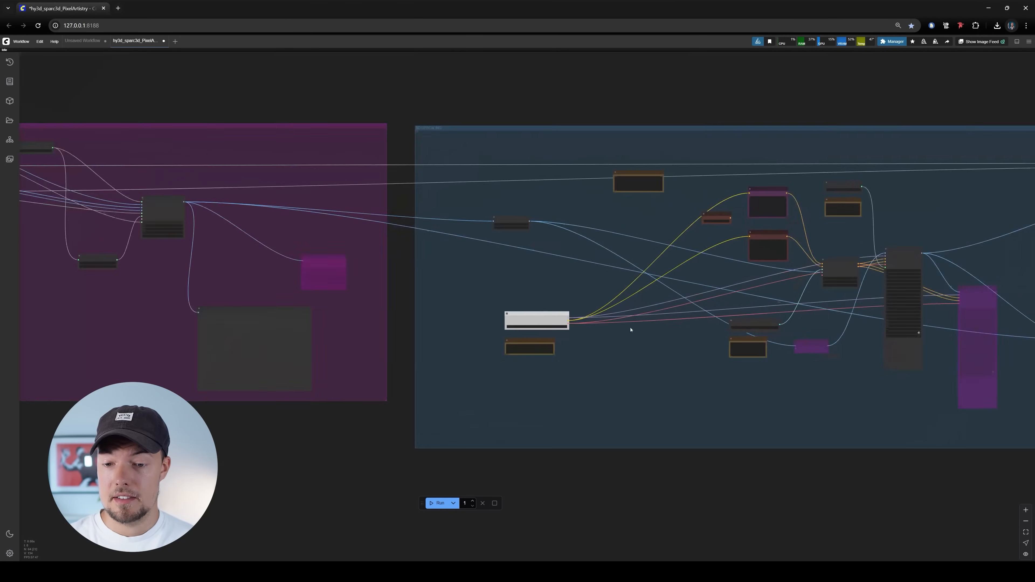
{"action": "scroll", "coordinate": [416, 219], "scroll_direction": "up", "scroll_amount": 10}
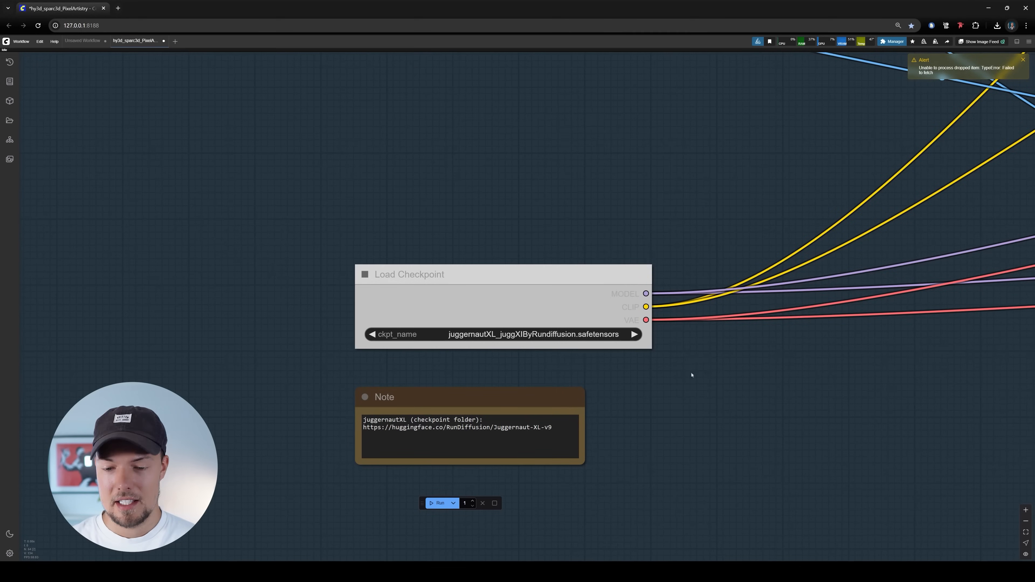
{"action": "scroll", "coordinate": [517, 374], "scroll_direction": "down", "scroll_amount": 6}
{"action": "left_click_drag", "start_coordinate": [748, 399], "coordinate": [266, 394]}
{"action": "scroll", "coordinate": [801, 347], "scroll_direction": "up", "scroll_amount": 8}
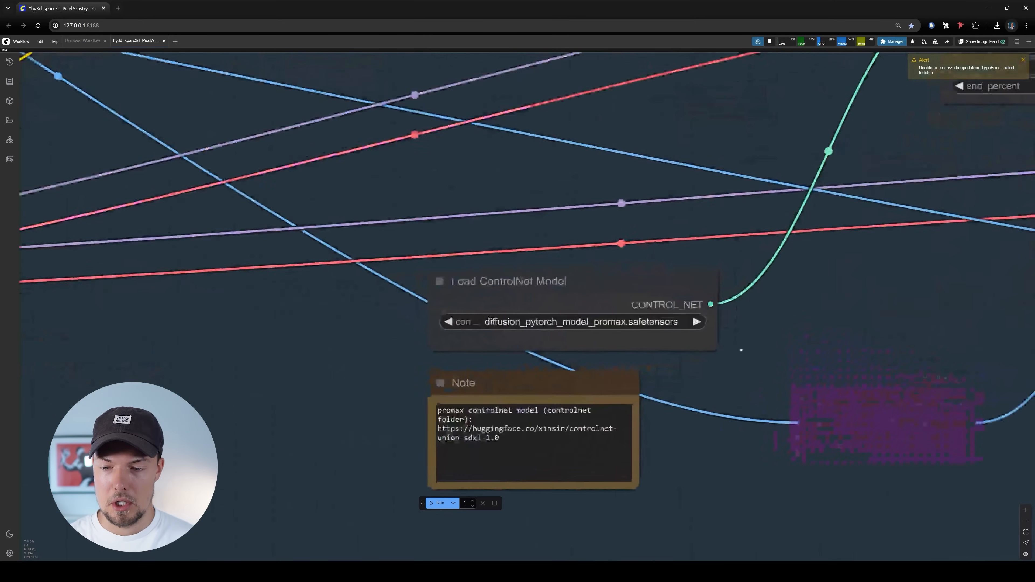
{"action": "left_click_drag", "start_coordinate": [756, 353], "coordinate": [720, 346]}
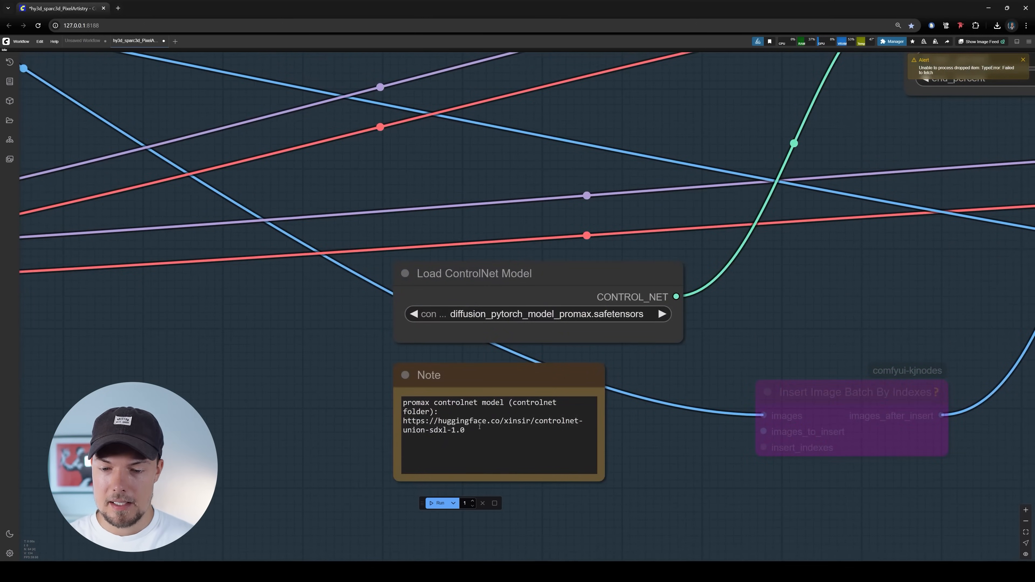
{"action": "scroll", "coordinate": [498, 408], "scroll_direction": "down", "scroll_amount": 8}
{"action": "left_click_drag", "start_coordinate": [570, 228], "coordinate": [435, 380]}
{"action": "scroll", "coordinate": [633, 130], "scroll_direction": "up", "scroll_amount": 5}
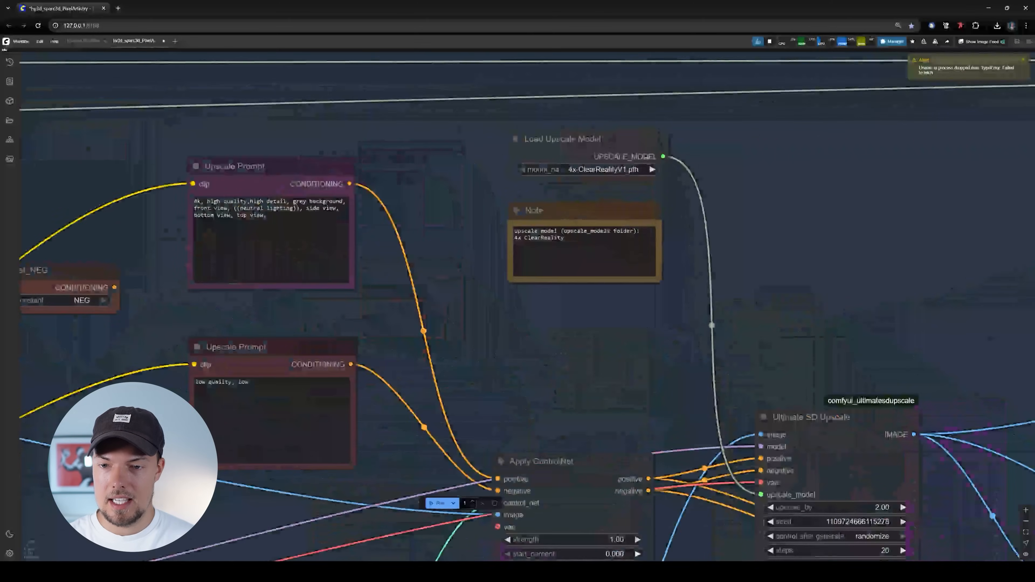
Look over the workflow's remaining groups, from the upscale prompts back to the mesh-loading group
{"action": "scroll", "coordinate": [626, 190], "scroll_direction": "down", "scroll_amount": 18}
{"action": "left_click_drag", "start_coordinate": [322, 250], "coordinate": [856, 318]}
{"action": "left_click_drag", "start_coordinate": [711, 229], "coordinate": [864, 241]}
{"action": "scroll", "coordinate": [540, 249], "scroll_direction": "up", "scroll_amount": 9}
{"action": "left_click_drag", "start_coordinate": [598, 298], "coordinate": [609, 480]}
{"action": "scroll", "coordinate": [509, 288], "scroll_direction": "down", "scroll_amount": 10}
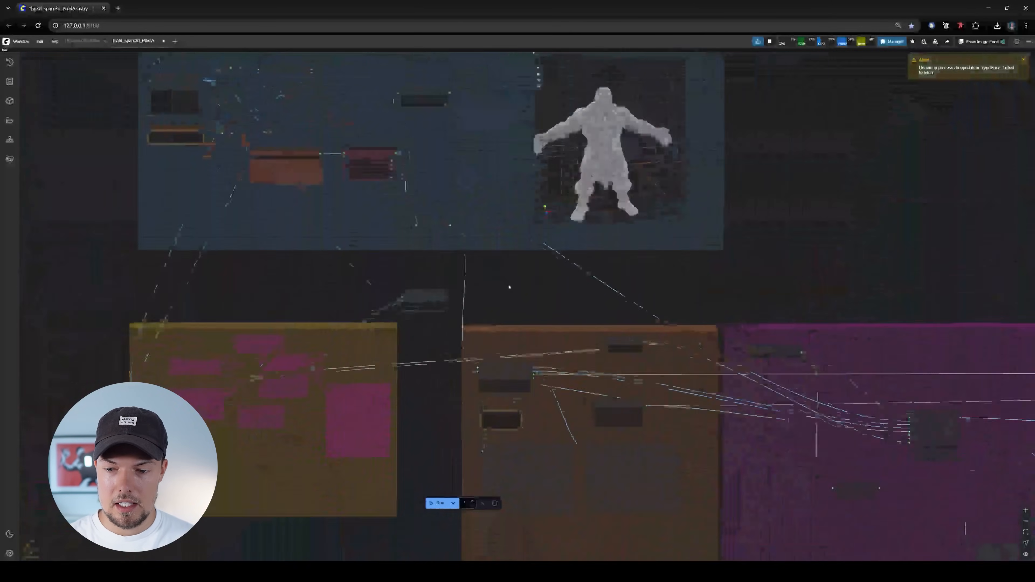
{"action": "scroll", "coordinate": [527, 225], "scroll_direction": "up", "scroll_amount": 12}
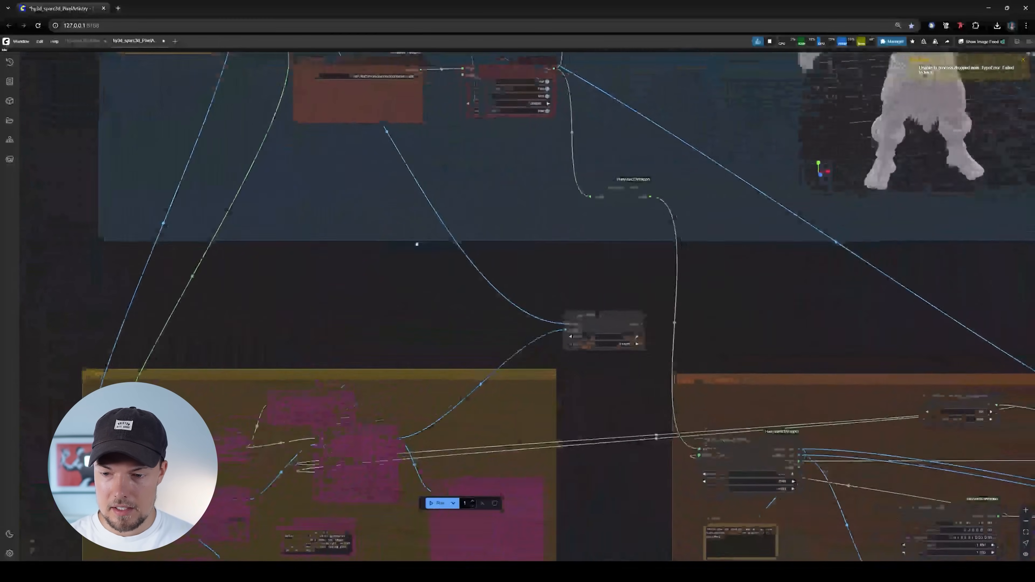
{"action": "scroll", "coordinate": [327, 225], "scroll_direction": "down", "scroll_amount": 6}
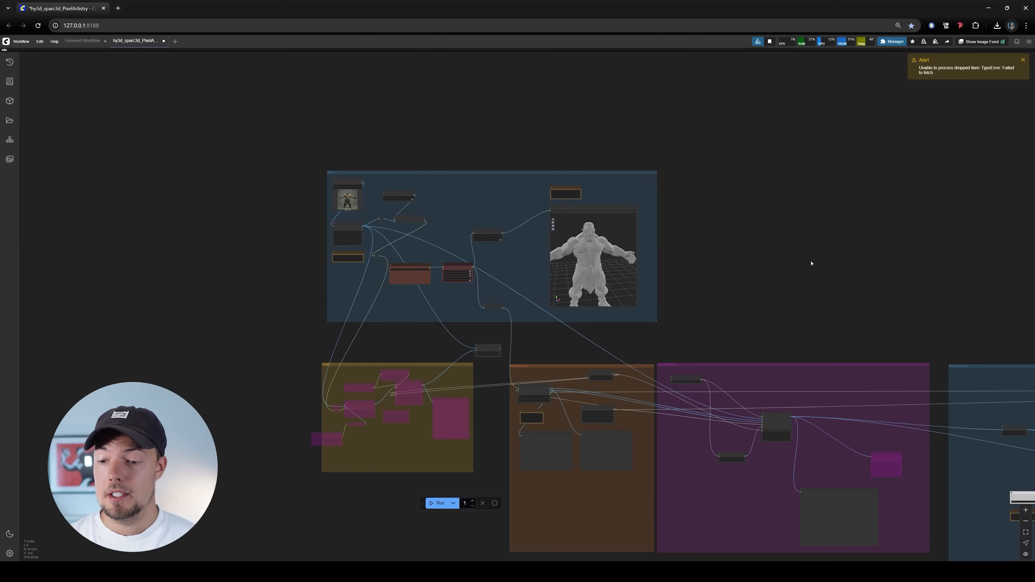
{"action": "left_click_drag", "start_coordinate": [808, 261], "coordinate": [580, 179]}
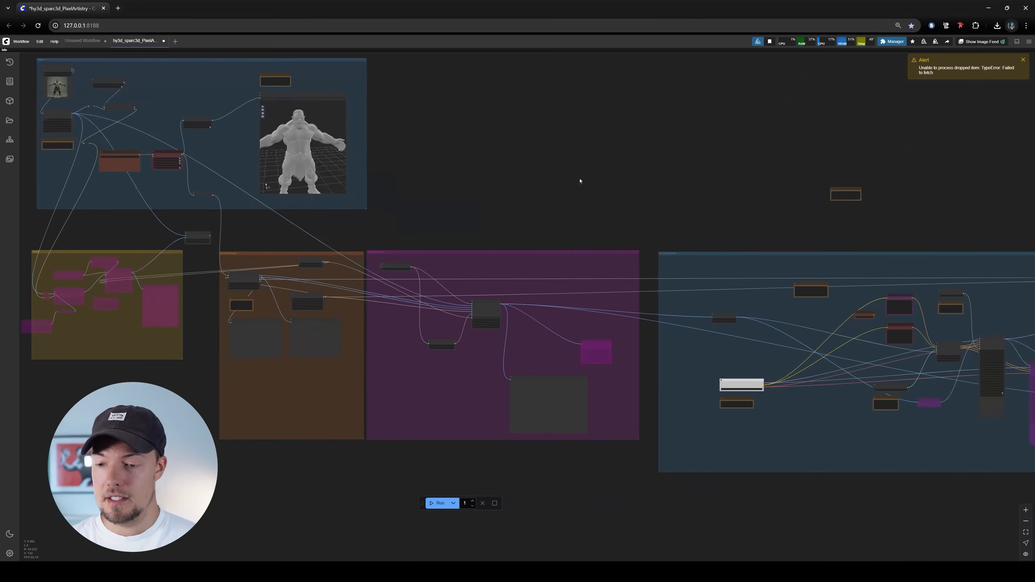
Examine the Load Checkpoint node and its note about the juggernautXL checkpoint folder and source
{"action": "scroll", "coordinate": [800, 423], "scroll_direction": "up", "scroll_amount": 5}
{"action": "scroll", "coordinate": [800, 423], "scroll_direction": "up", "scroll_amount": 6}
{"action": "left_click_drag", "start_coordinate": [726, 389], "coordinate": [587, 346]}
{"action": "scroll", "coordinate": [381, 344], "scroll_direction": "up", "scroll_amount": 6}
{"action": "left_click_drag", "start_coordinate": [452, 328], "coordinate": [575, 331]}
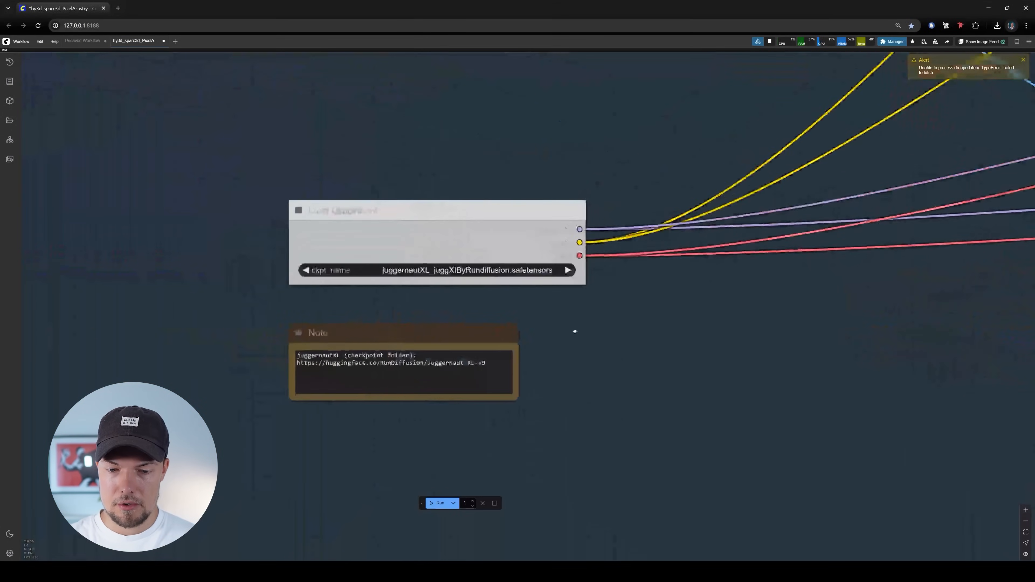
{"action": "scroll", "coordinate": [380, 329], "scroll_direction": "up", "scroll_amount": 4}
{"action": "left_click_drag", "start_coordinate": [417, 364], "coordinate": [508, 367]}
{"action": "left_click", "coordinate": [826, 375]}
{"action": "left_click_drag", "start_coordinate": [827, 374], "coordinate": [256, 396]}
{"action": "scroll", "coordinate": [257, 395], "scroll_direction": "down", "scroll_amount": 10}
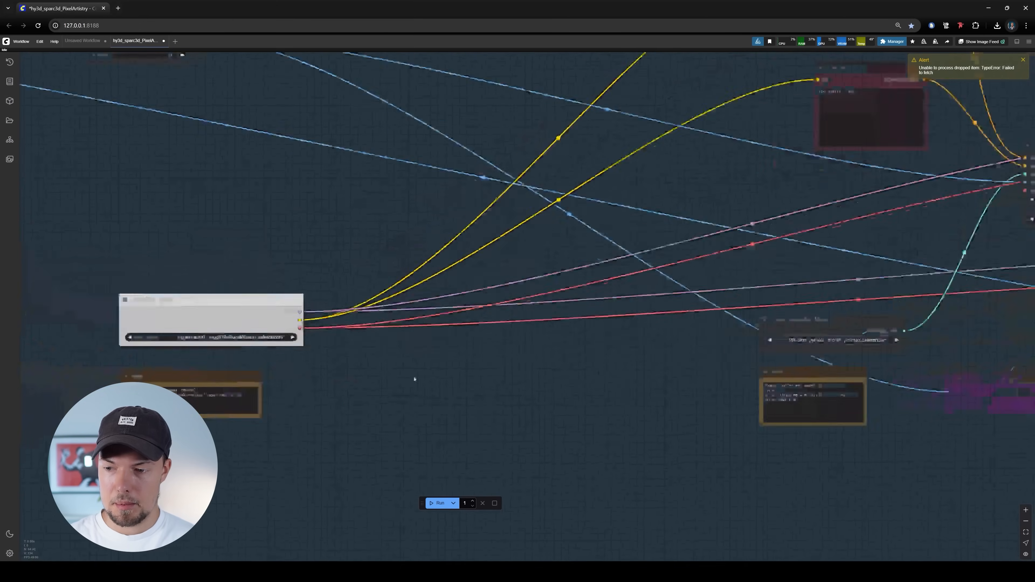
{"action": "left_click_drag", "start_coordinate": [413, 380], "coordinate": [619, 380]}
Switch to File Explorer and open the models folder inside ComfyUI_windows_portable\ComfyUI
{"action": "mouse_move", "coordinate": [456, 572]}
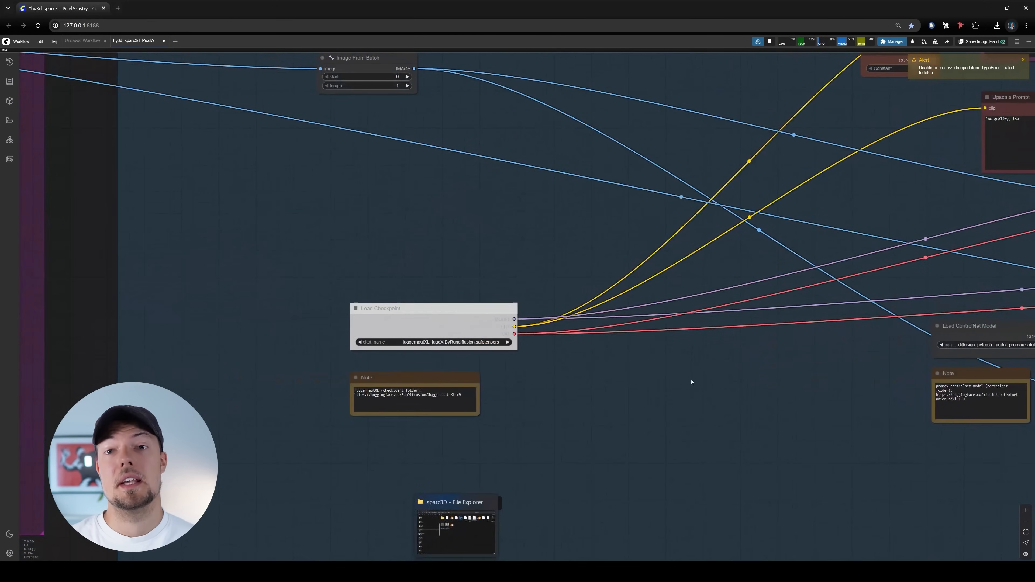
{"action": "left_click", "coordinate": [457, 572]}
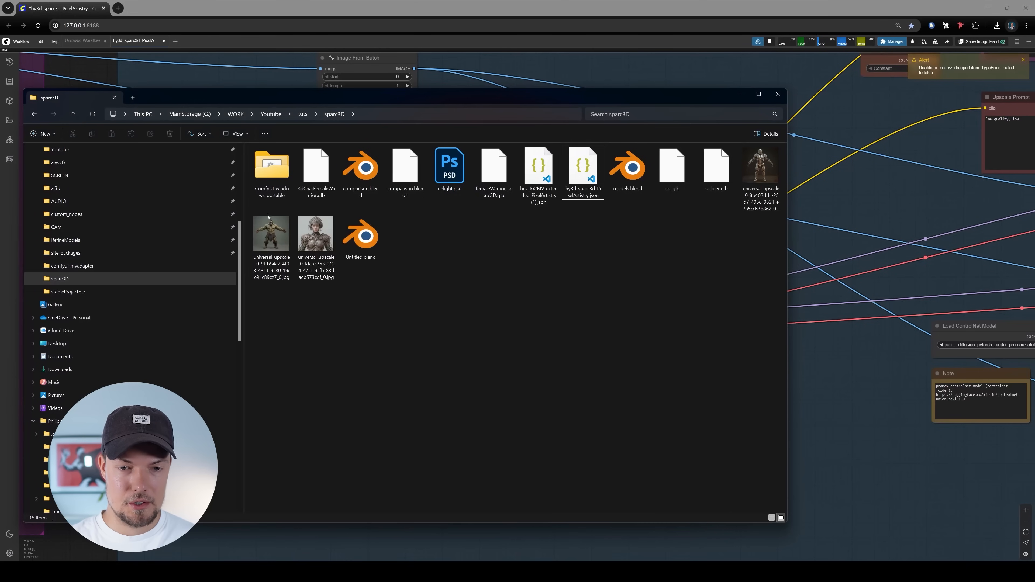
{"action": "left_click", "coordinate": [274, 185]}
{"action": "double_click", "coordinate": [274, 184]}
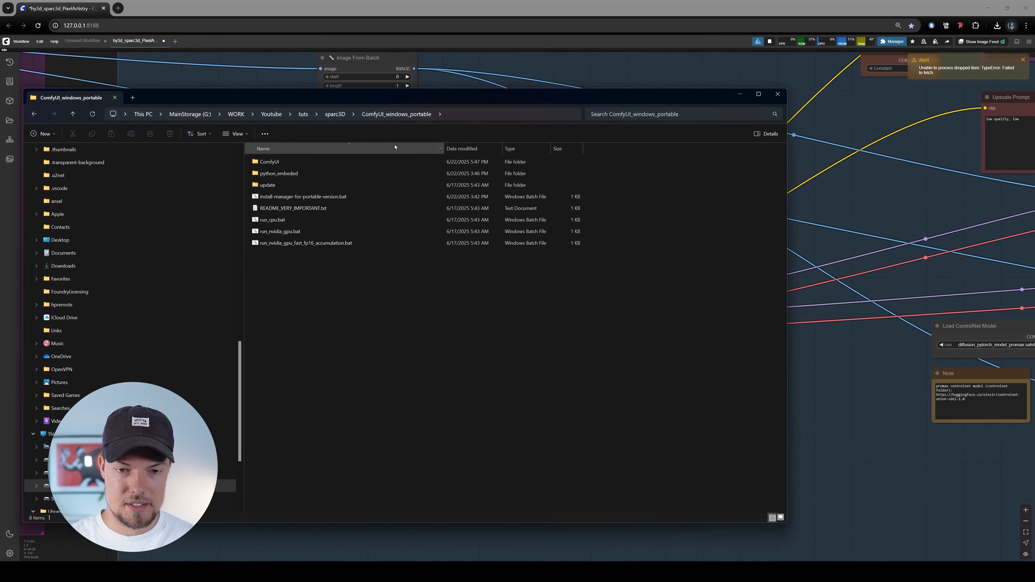
{"action": "double_click", "coordinate": [277, 165]}
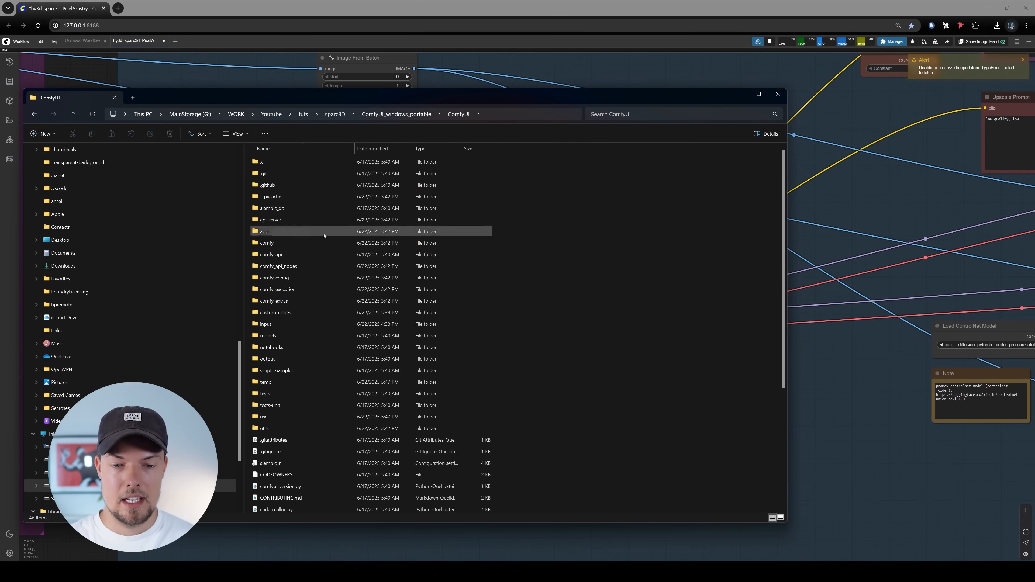
{"action": "double_click", "coordinate": [306, 337]}
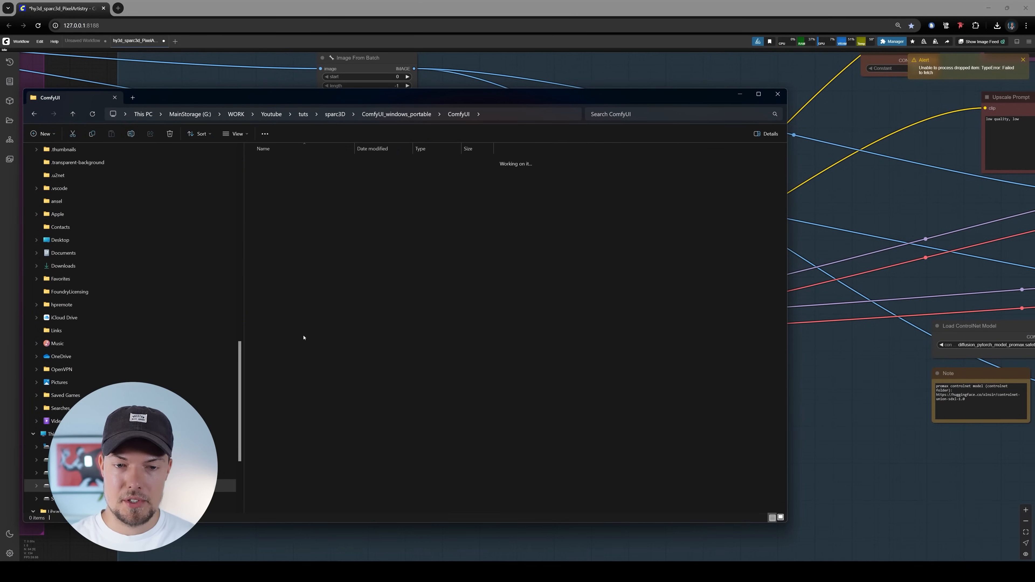
{"action": "left_click_drag", "start_coordinate": [487, 413], "coordinate": [270, 160]}
{"action": "left_click", "coordinate": [412, 309]}
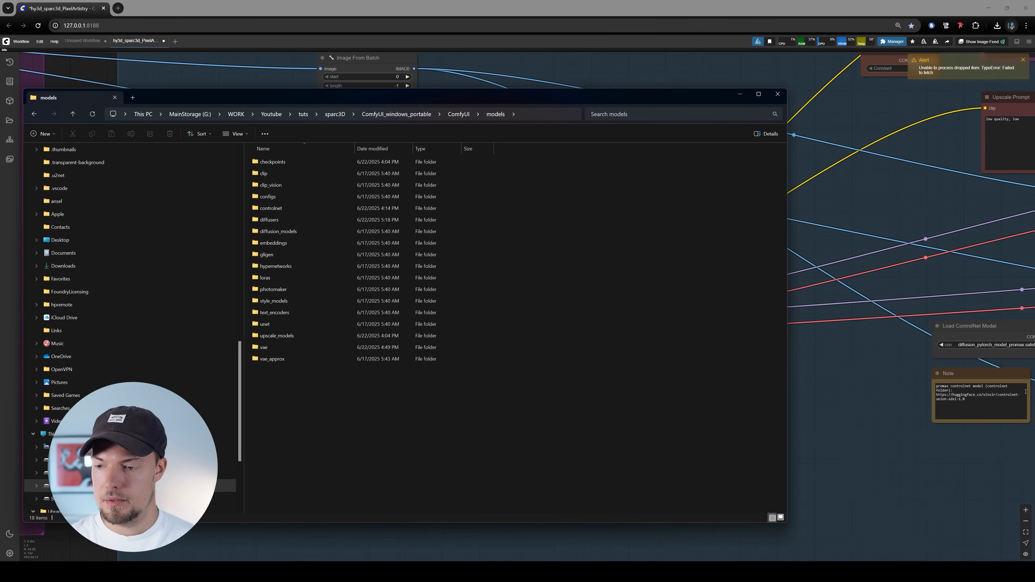
Open the controlnet folder within the models directory
{"action": "scroll", "coordinate": [1023, 391], "scroll_direction": "up", "scroll_amount": 5}
{"action": "left_click", "coordinate": [330, 208]}
{"action": "double_click", "coordinate": [299, 208]}
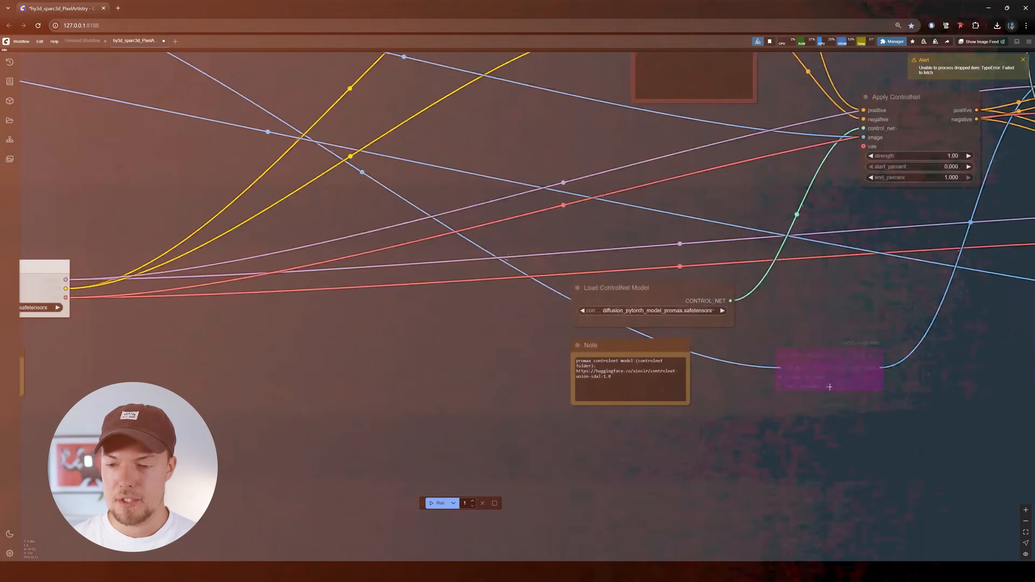
Select diffusion_pytorch_model_promax.safetensors as the model in the Load ControlNet Model node
{"action": "scroll", "coordinate": [716, 336], "scroll_direction": "up", "scroll_amount": 3}
{"action": "left_click", "coordinate": [636, 295]}
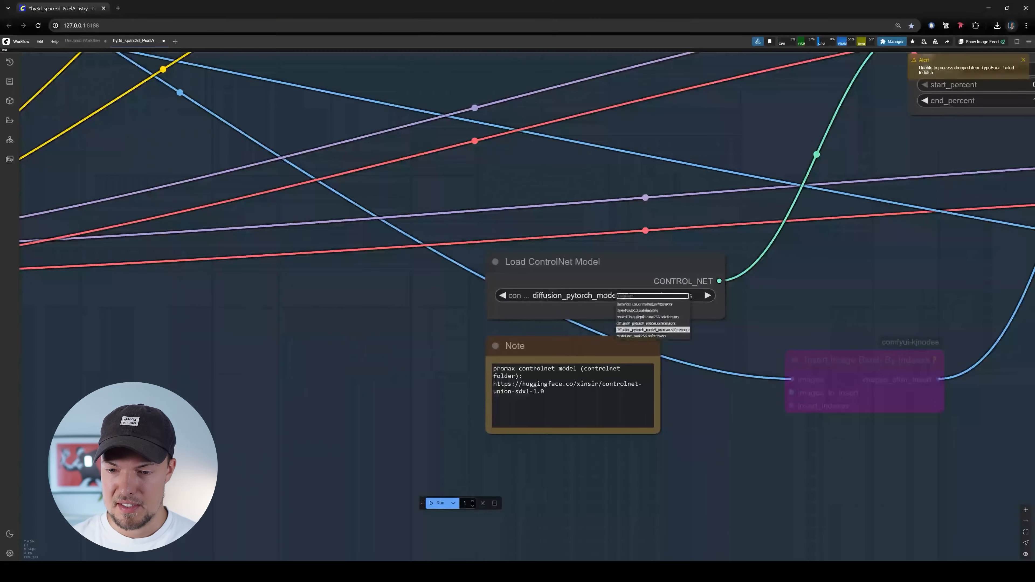
{"action": "left_click", "coordinate": [652, 329]}
Load the armoured woman picture universal_upscale_0_fdea3363 from the sparc3D folder into the Load Image node
{"action": "scroll", "coordinate": [635, 359], "scroll_direction": "down", "scroll_amount": 10}
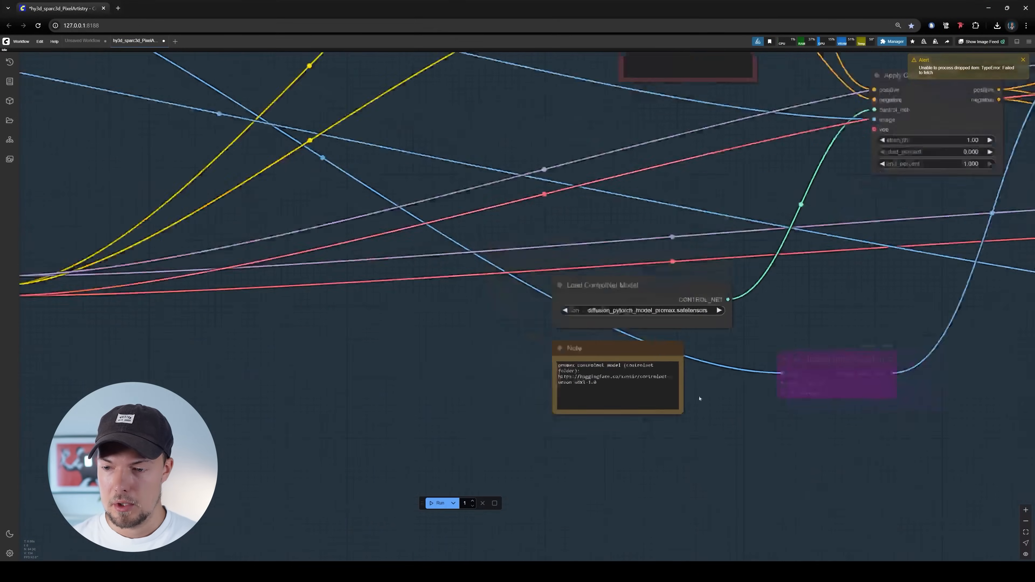
{"action": "scroll", "coordinate": [552, 370], "scroll_direction": "down", "scroll_amount": 12}
{"action": "left_click_drag", "start_coordinate": [358, 322], "coordinate": [844, 425]}
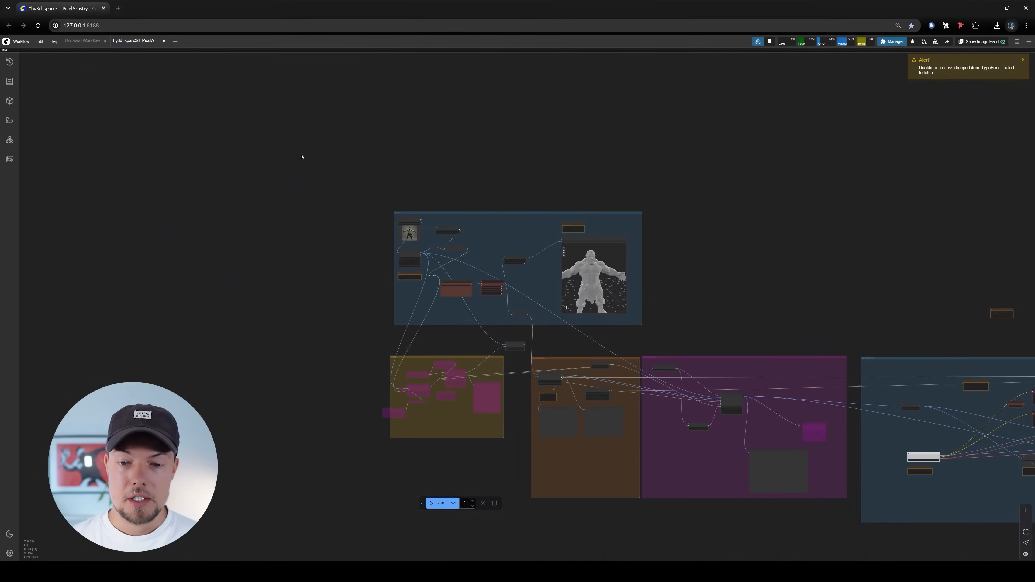
{"action": "scroll", "coordinate": [432, 204], "scroll_direction": "up", "scroll_amount": 7}
{"action": "scroll", "coordinate": [584, 248], "scroll_direction": "up", "scroll_amount": 12}
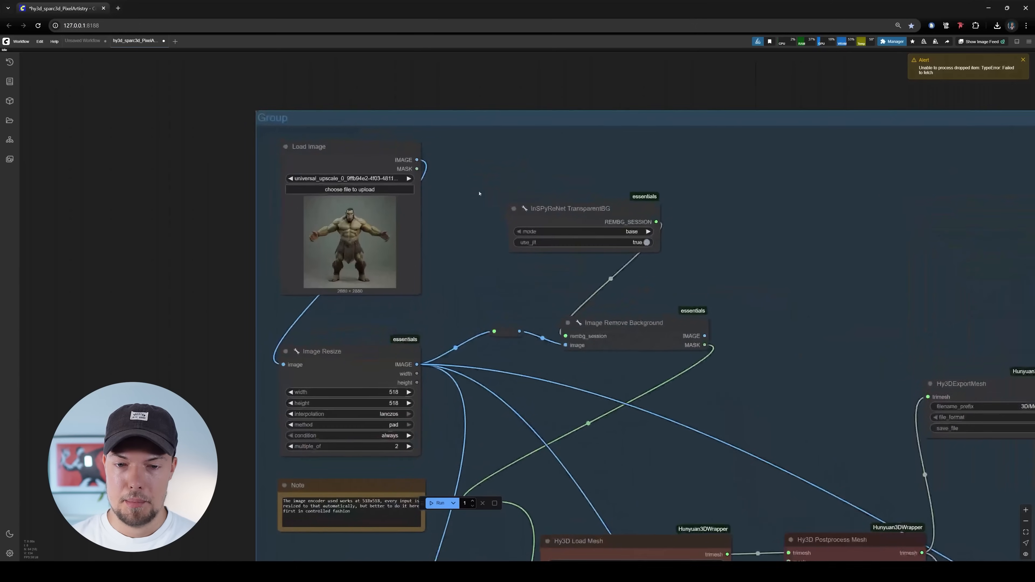
{"action": "scroll", "coordinate": [498, 203], "scroll_direction": "up", "scroll_amount": 5}
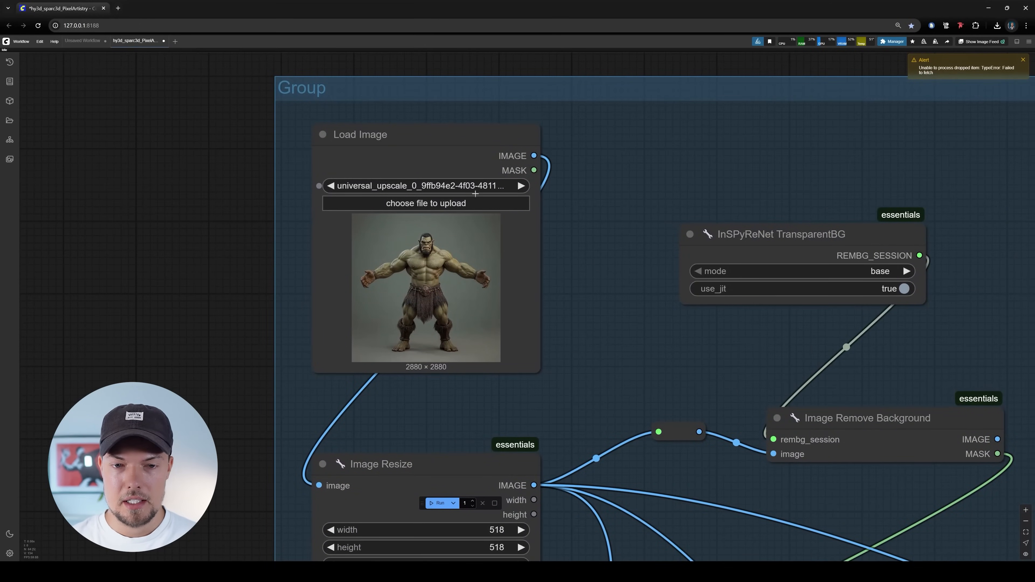
{"action": "scroll", "coordinate": [475, 193], "scroll_direction": "down", "scroll_amount": 10}
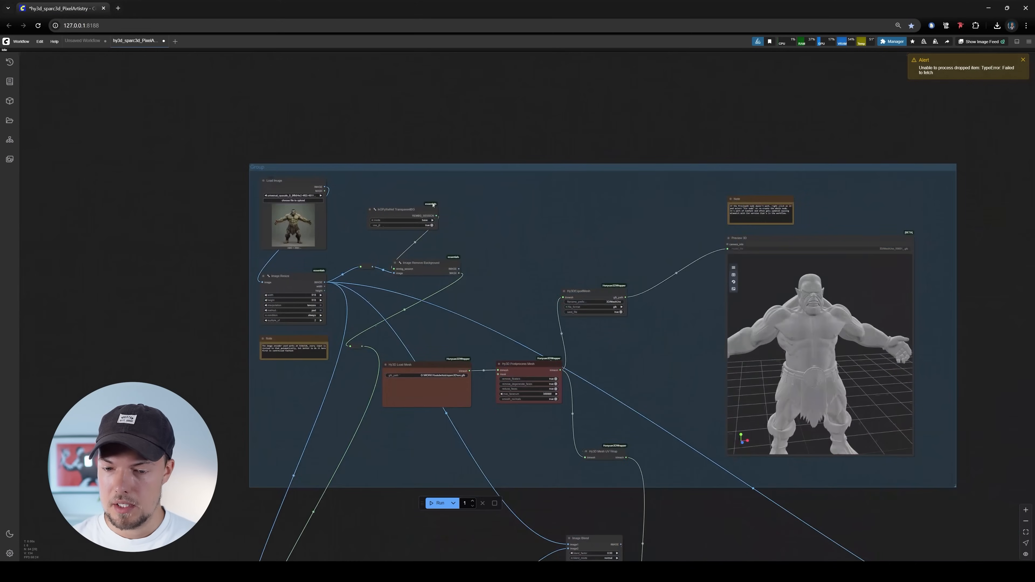
{"action": "scroll", "coordinate": [422, 187], "scroll_direction": "up", "scroll_amount": 5}
{"action": "left_click", "coordinate": [339, 206]}
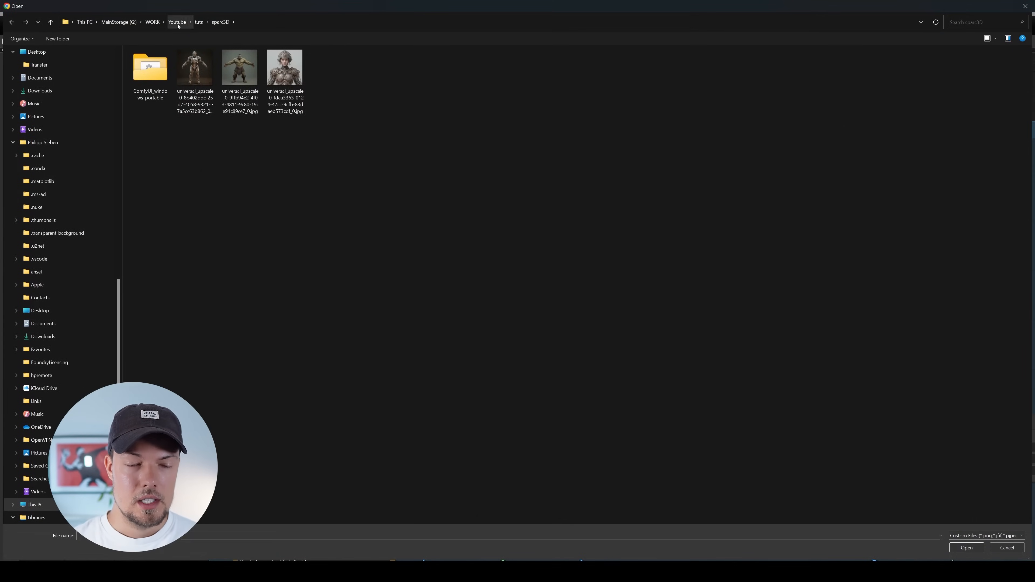
{"action": "left_click", "coordinate": [296, 81]}
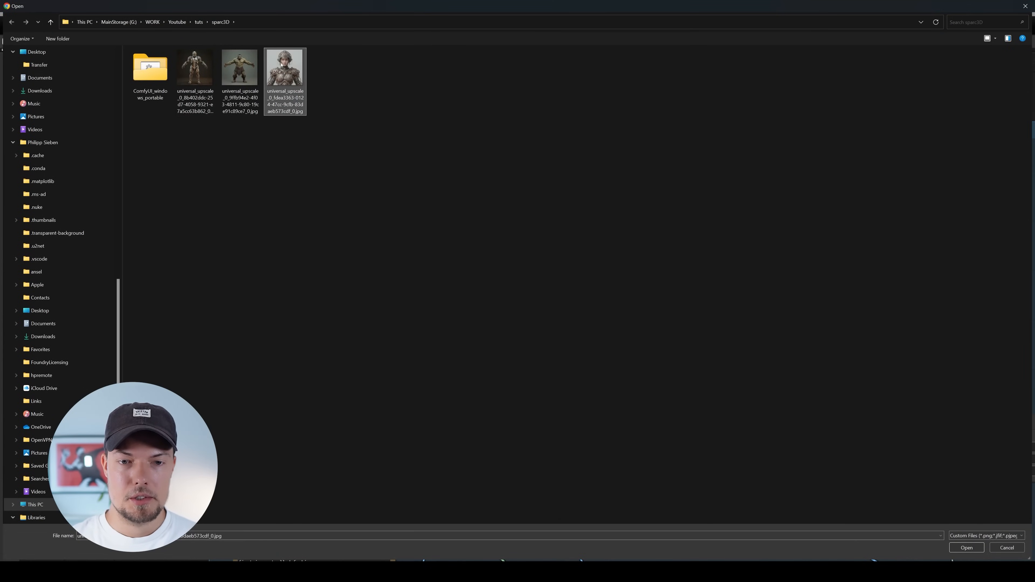
{"action": "double_click", "coordinate": [289, 91]}
{"action": "scroll", "coordinate": [354, 334], "scroll_direction": "up", "scroll_amount": 4}
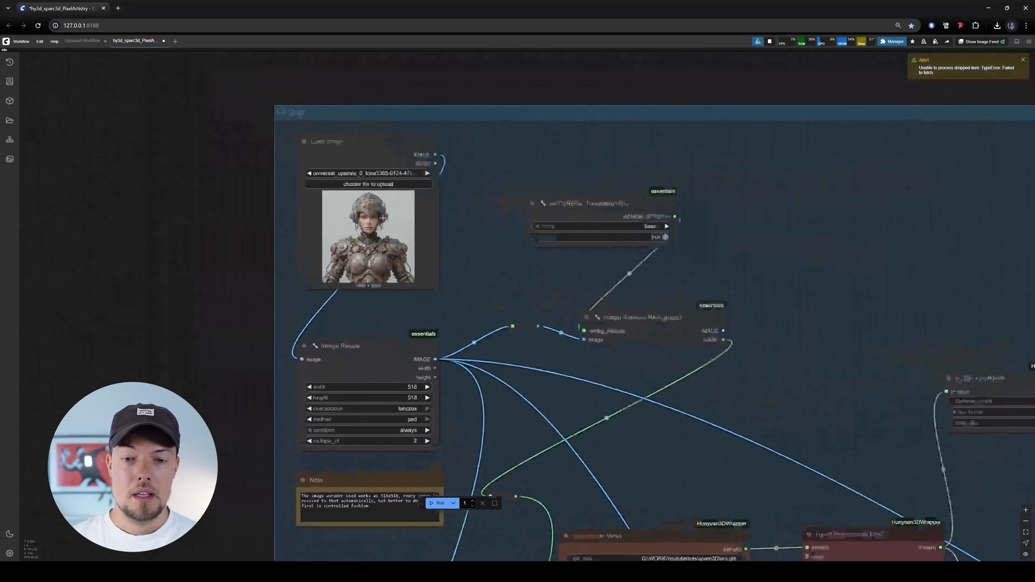
{"action": "scroll", "coordinate": [360, 257], "scroll_direction": "up", "scroll_amount": 3}
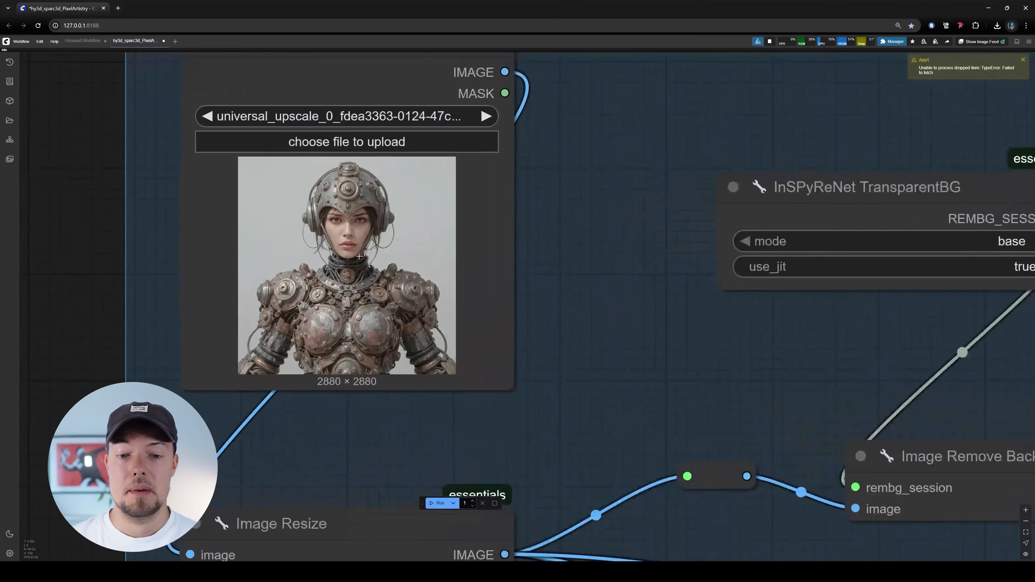
Select the Hy3D Load Mesh node that feeds the Hy3D Postprocess Mesh node
{"action": "scroll", "coordinate": [361, 257], "scroll_direction": "down", "scroll_amount": 13}
{"action": "left_click_drag", "start_coordinate": [437, 337], "coordinate": [345, 221]}
{"action": "scroll", "coordinate": [464, 424], "scroll_direction": "up", "scroll_amount": 8}
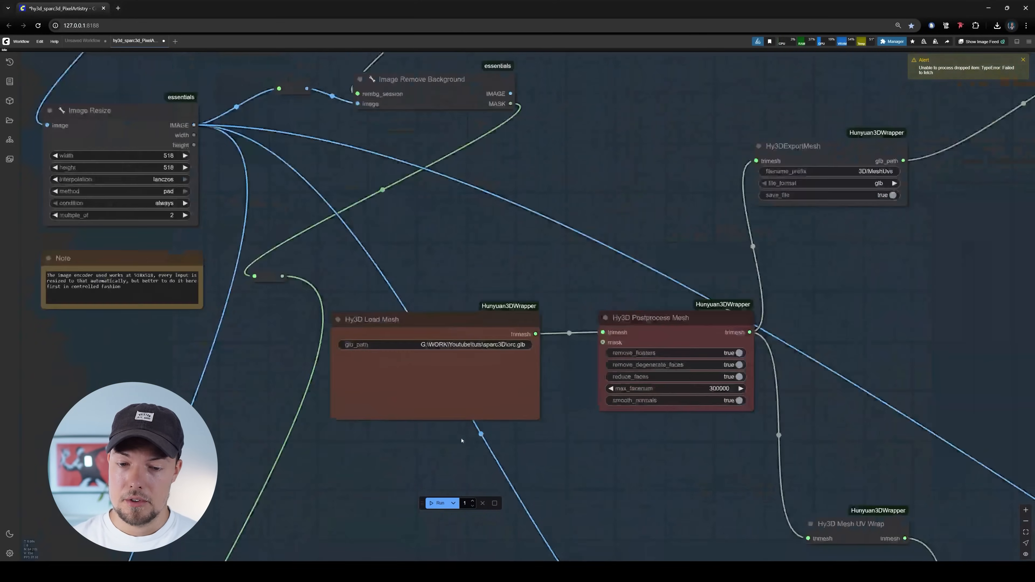
{"action": "left_click_drag", "start_coordinate": [473, 274], "coordinate": [443, 270]}
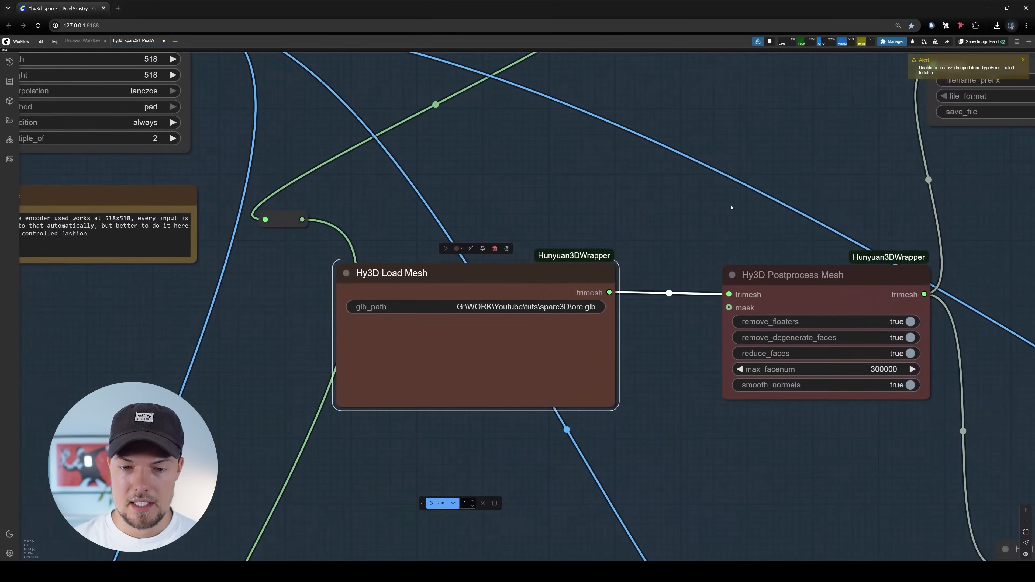
{"action": "left_click_drag", "start_coordinate": [734, 207], "coordinate": [717, 212]}
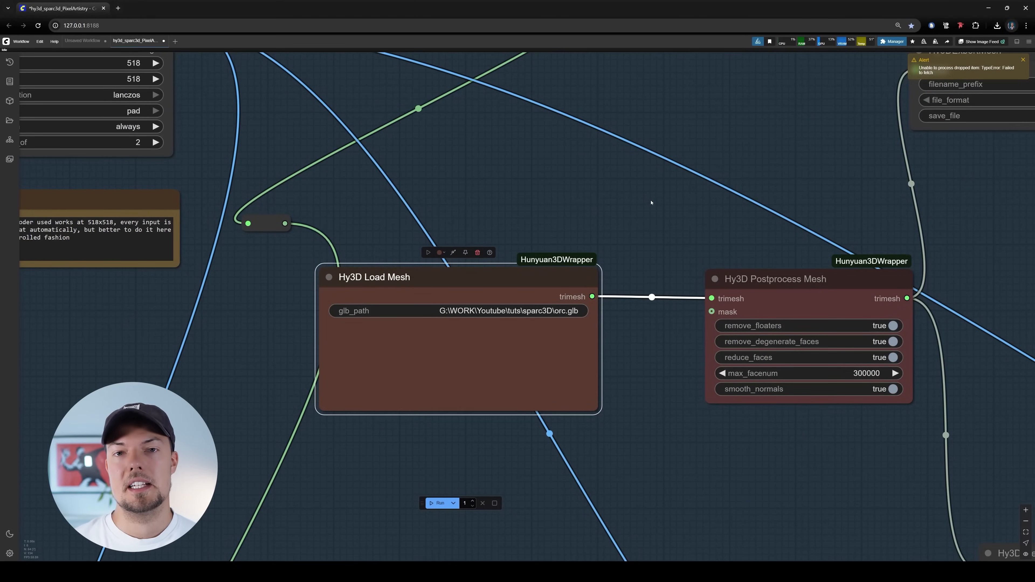
{"action": "left_click_drag", "start_coordinate": [649, 250], "coordinate": [644, 241]}
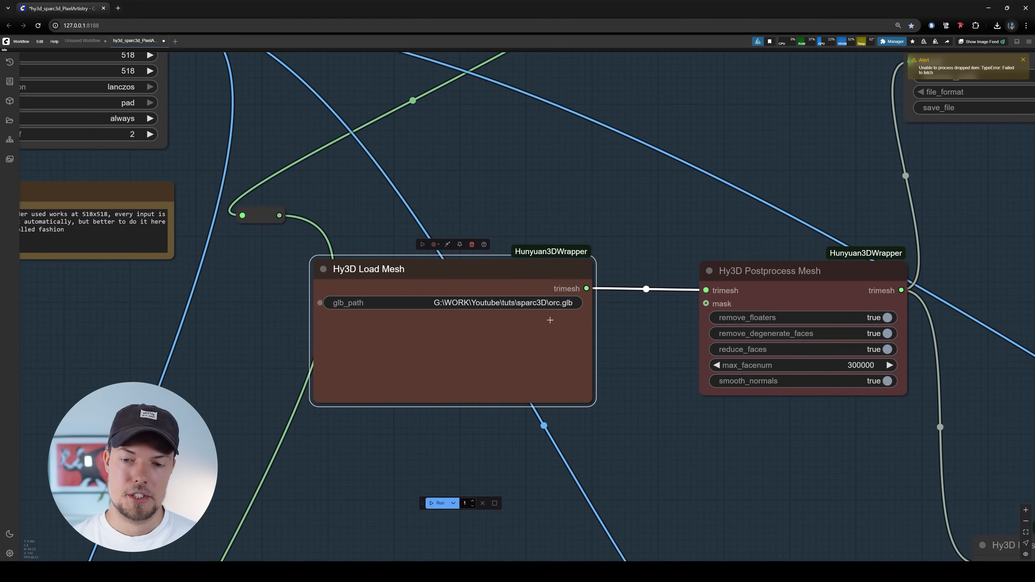
Switch to File Explorer and open the Downloads folder, selecting the newest .glb file
{"action": "key", "text": "alt+Tab"}
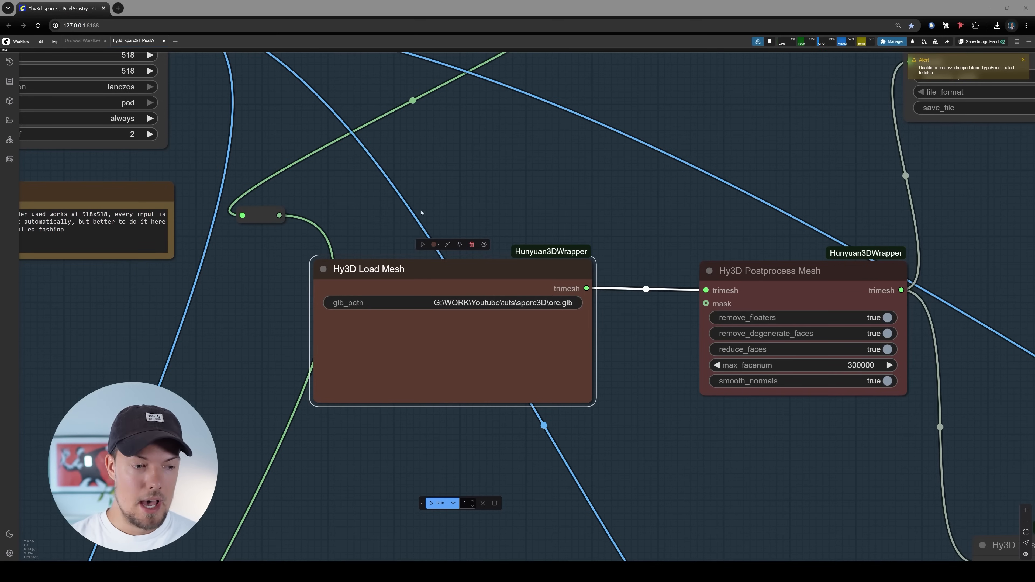
{"action": "left_click_drag", "start_coordinate": [0, 163], "coordinate": [574, 100]}
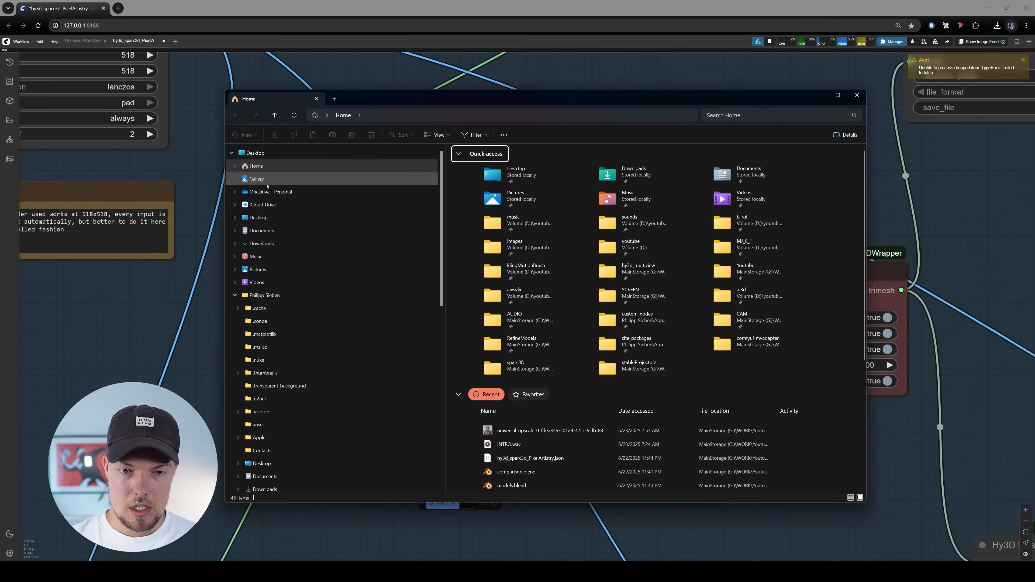
{"action": "left_click", "coordinate": [273, 244]}
{"action": "left_click", "coordinate": [470, 207]}
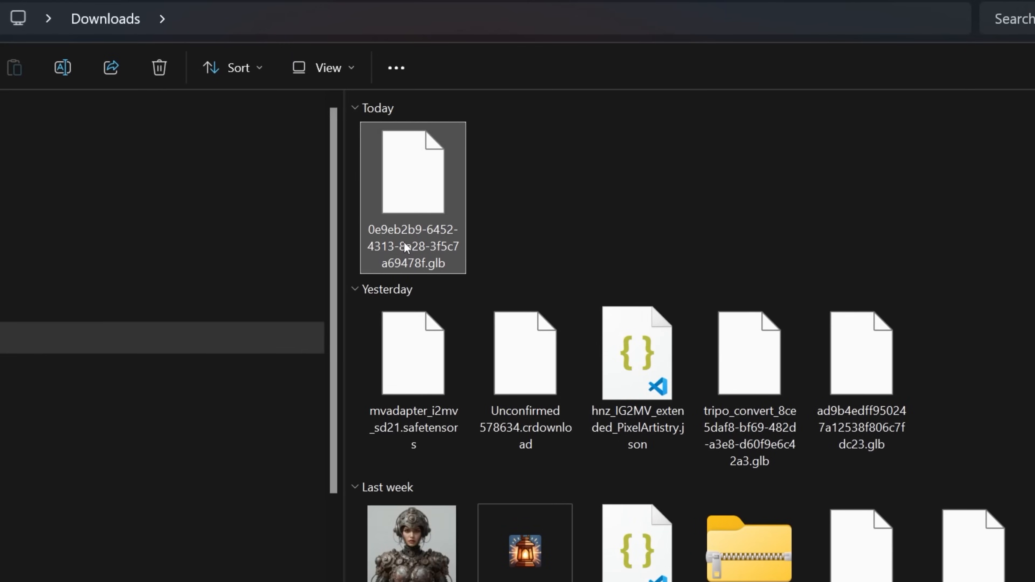
Rename the newest .glb file in Downloads as warrior_3dfemaleChar.glb
{"action": "right_click", "coordinate": [405, 243]}
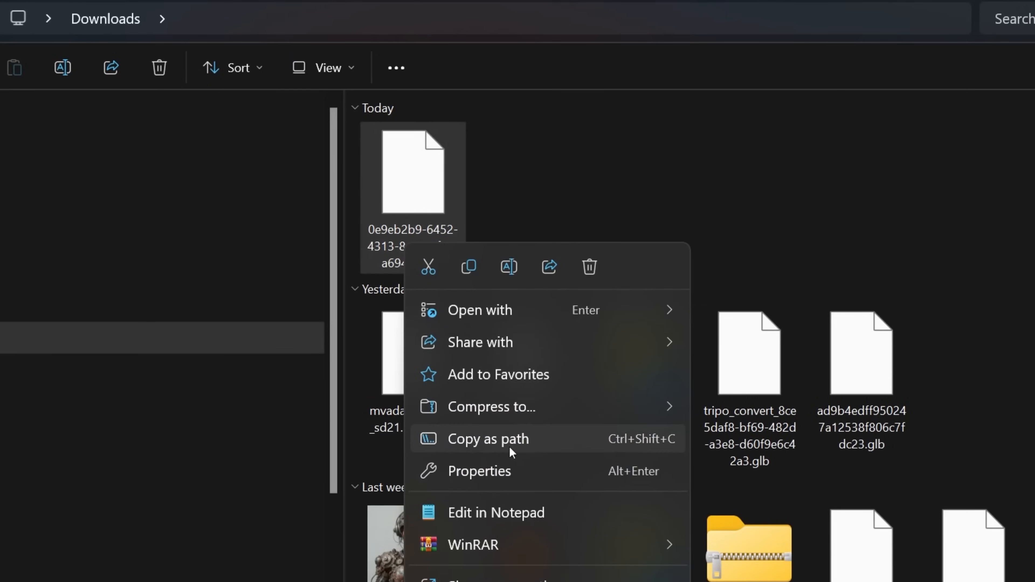
{"action": "left_click", "coordinate": [469, 275]}
{"action": "right_click", "coordinate": [439, 243]}
{"action": "left_click", "coordinate": [541, 268]}
{"action": "key", "text": "BackSpace"}
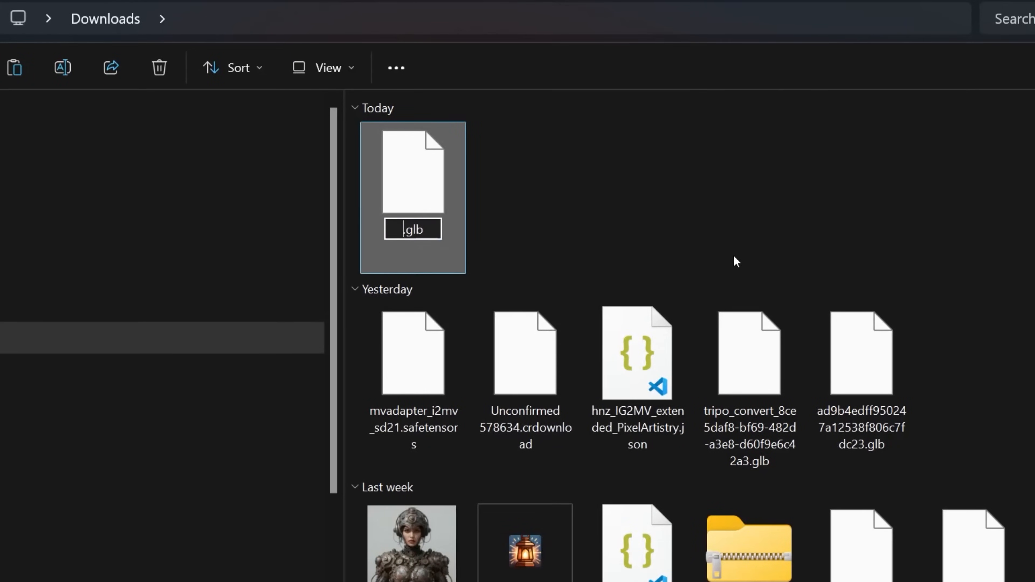
{"action": "type", "text": "warri"}
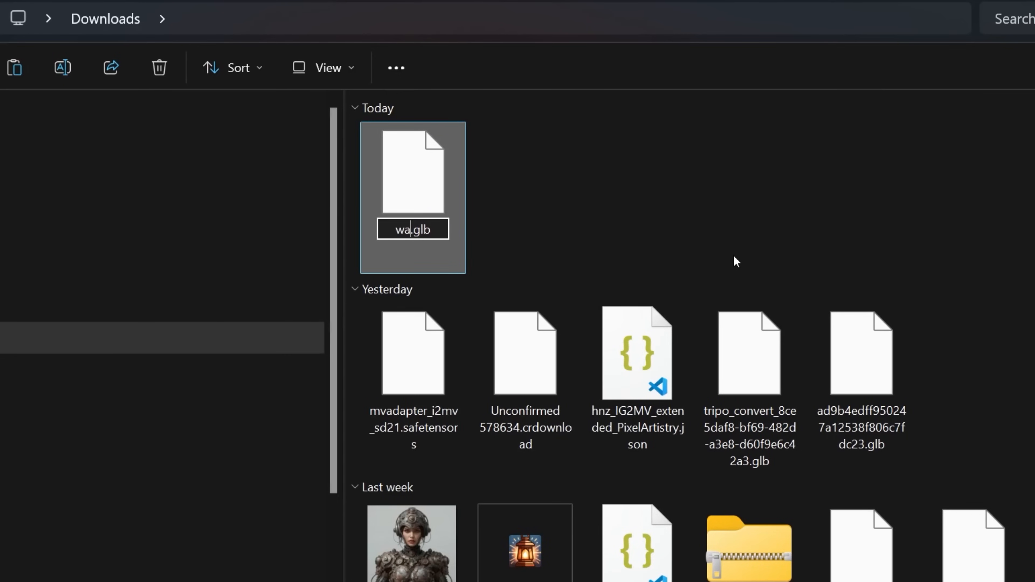
{"action": "type", "text": "or_"}
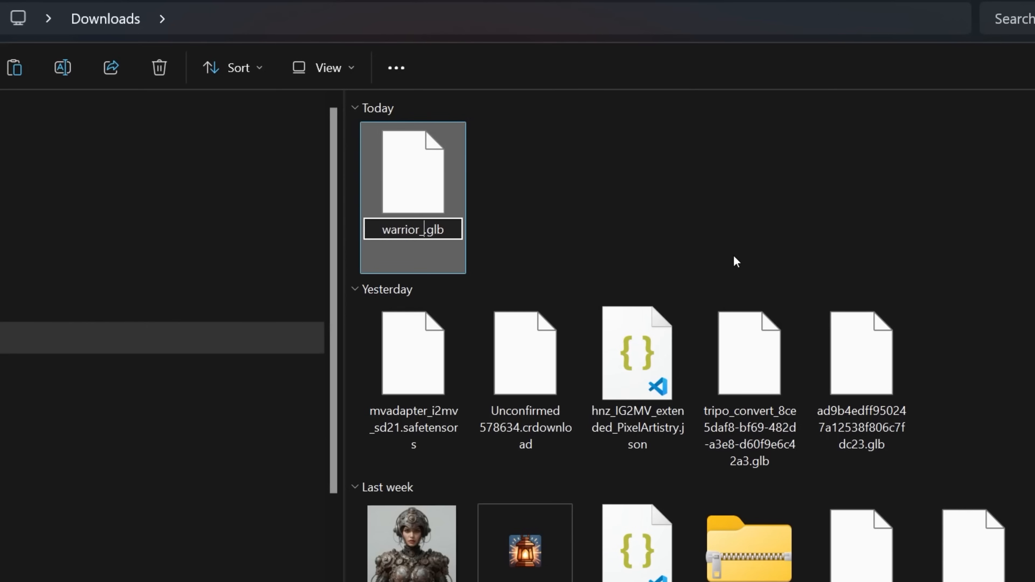
{"action": "type", "text": "3d"}
{"action": "type", "text": "fema"}
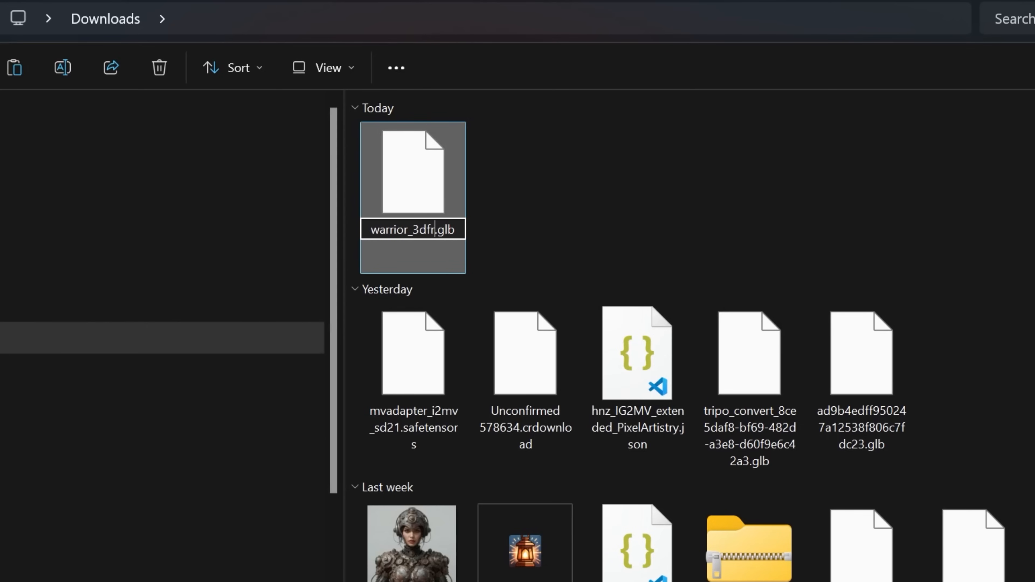
{"action": "type", "text": "leChar"}
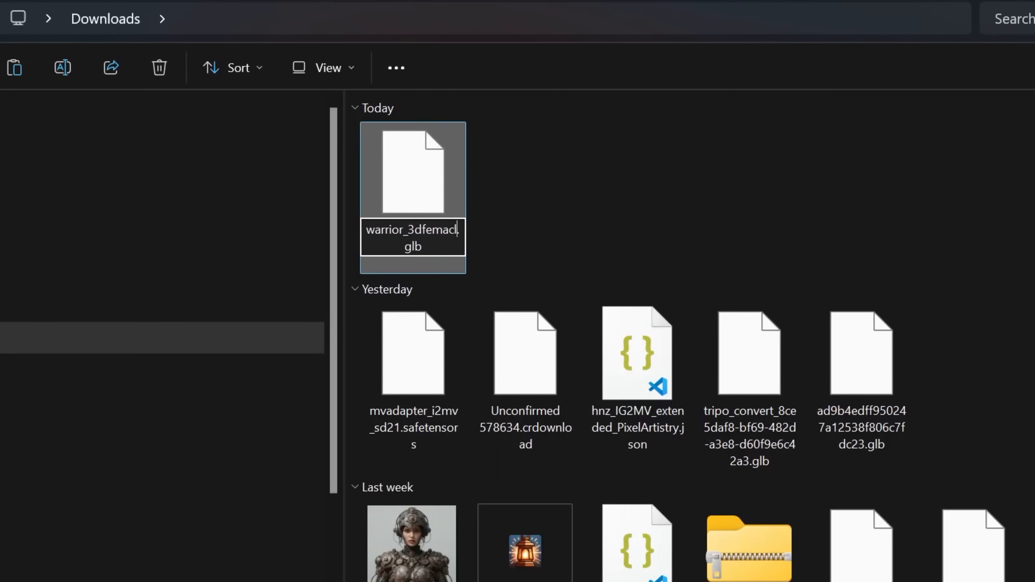
{"action": "key", "text": "Return"}
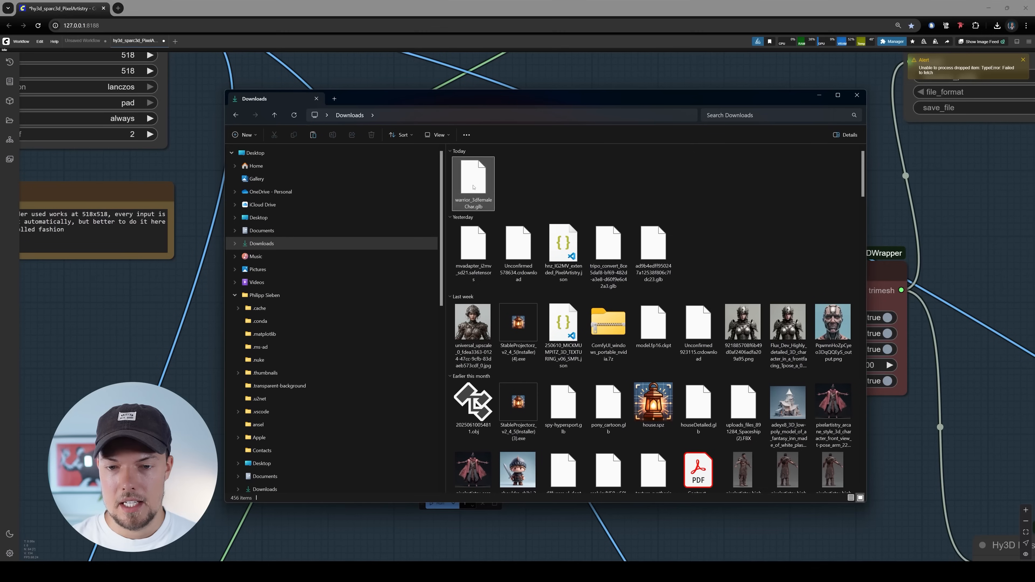
Copy the full path of warrior_3dfemaleChar.glb and minimise the File Explorer window
{"action": "right_click", "coordinate": [412, 197]}
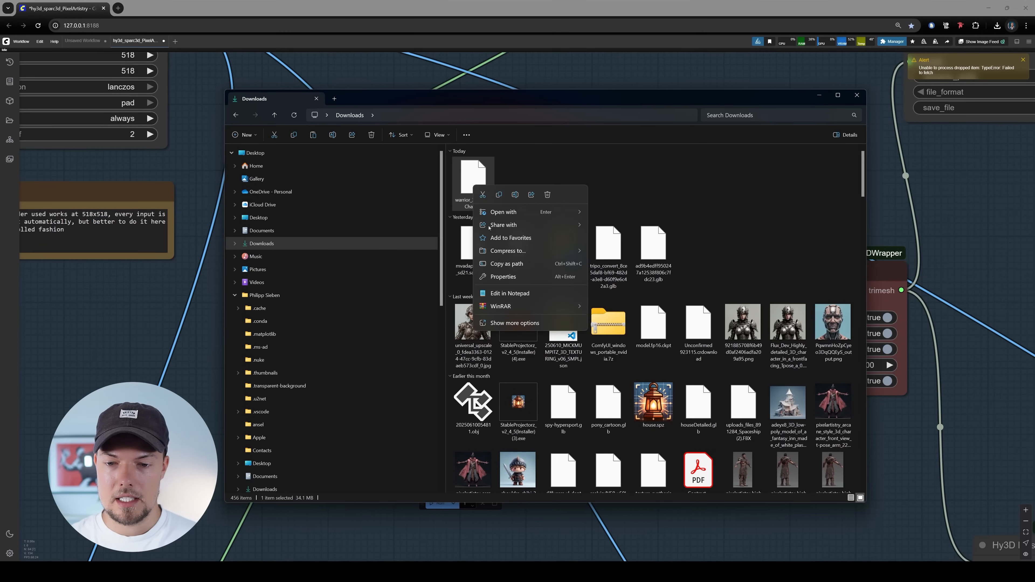
{"action": "left_click", "coordinate": [506, 264]}
{"action": "left_click", "coordinate": [819, 95]}
Set the Hy3D Load Mesh node's glb_path to the copied path of warrior_3dfemaleChar.glb, without the quotation marks
{"action": "left_click_drag", "start_coordinate": [627, 345], "coordinate": [617, 329]}
{"action": "left_click", "coordinate": [479, 285]}
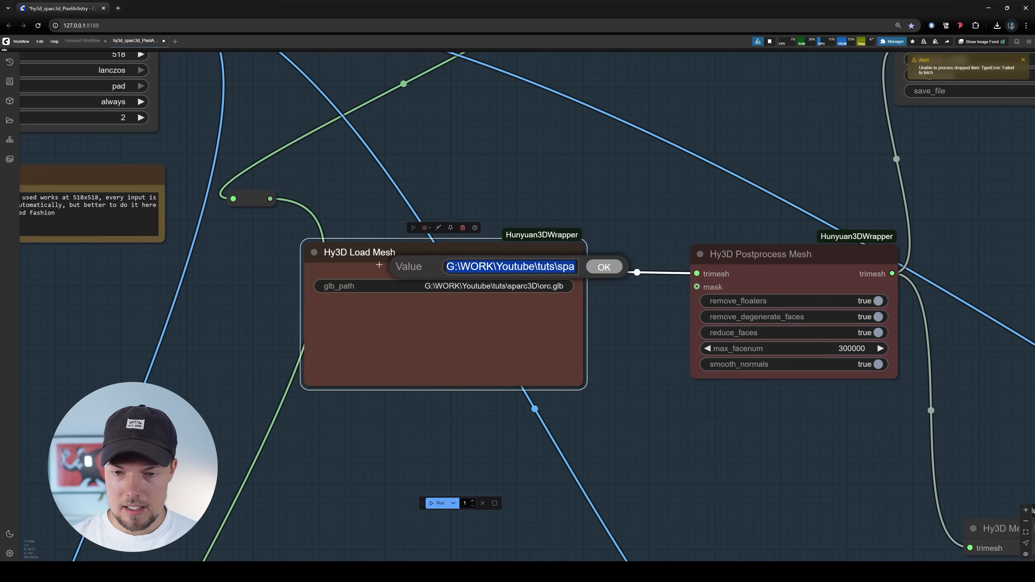
{"action": "left_click", "coordinate": [469, 266]}
{"action": "key", "text": "ctrl+a"}
{"action": "key", "text": "BackSpace"}
{"action": "key", "text": "ctrl+v"}
{"action": "key", "text": "Home"}
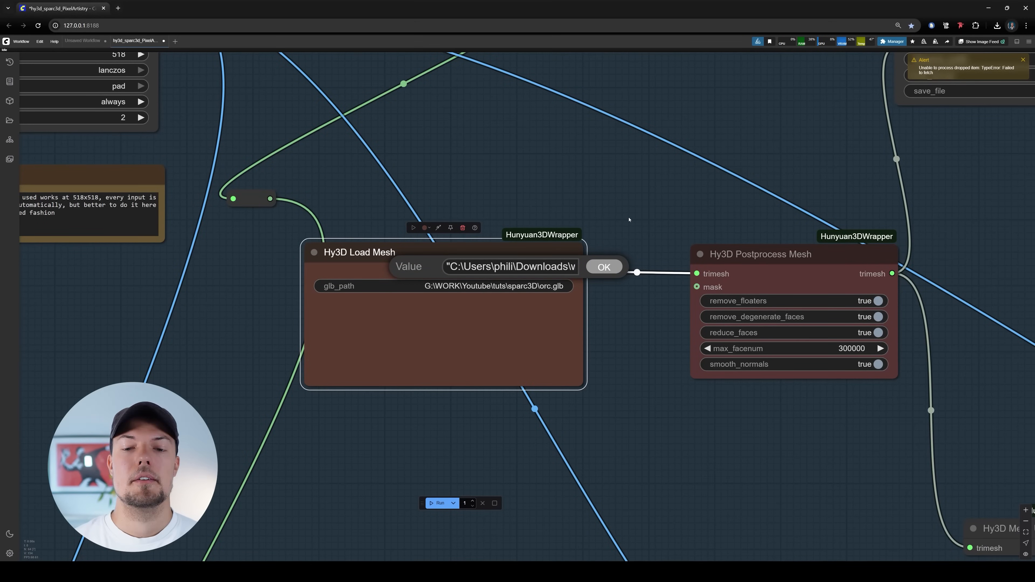
{"action": "key", "text": "BackSpace"}
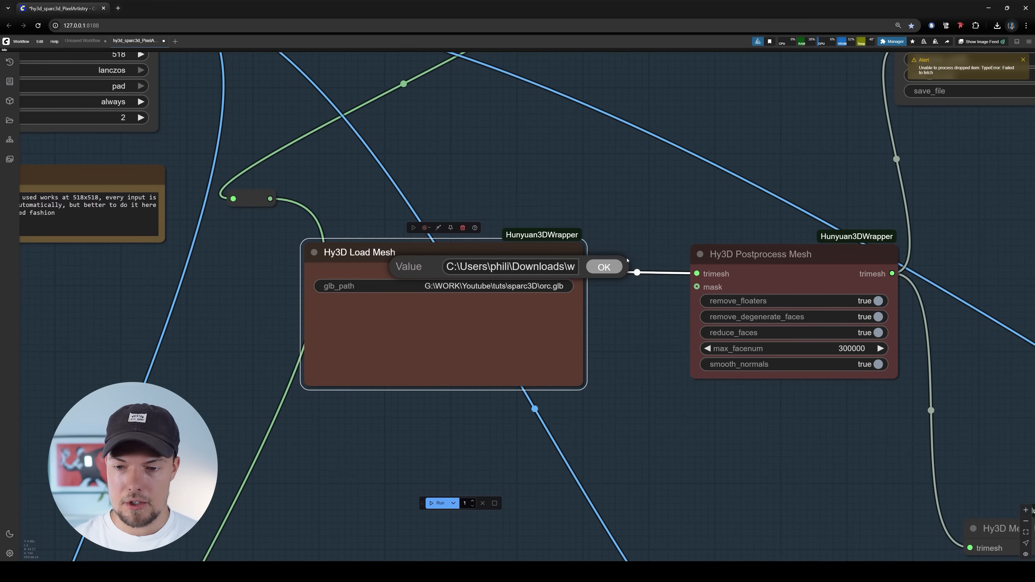
{"action": "left_click", "coordinate": [606, 267]}
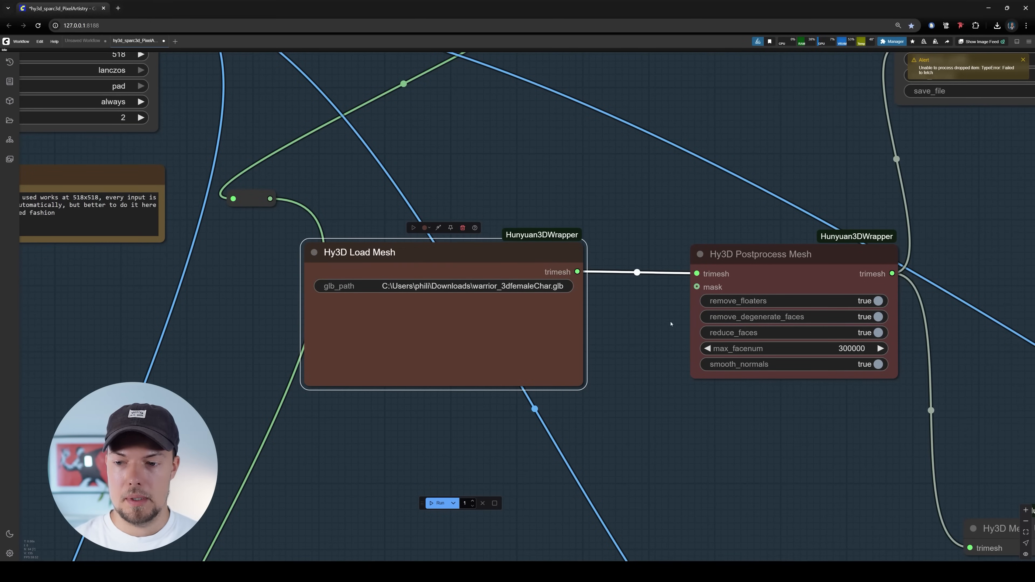
Examine the blue group's node chain from image resizing and background removal through mesh loading and postprocessing to the 3D preview
{"action": "scroll", "coordinate": [670, 322], "scroll_direction": "down", "scroll_amount": 10}
{"action": "left_click_drag", "start_coordinate": [694, 296], "coordinate": [578, 325]}
{"action": "scroll", "coordinate": [513, 254], "scroll_direction": "up", "scroll_amount": 6}
{"action": "left_click_drag", "start_coordinate": [546, 173], "coordinate": [597, 207]}
{"action": "left_click_drag", "start_coordinate": [407, 172], "coordinate": [492, 216]}
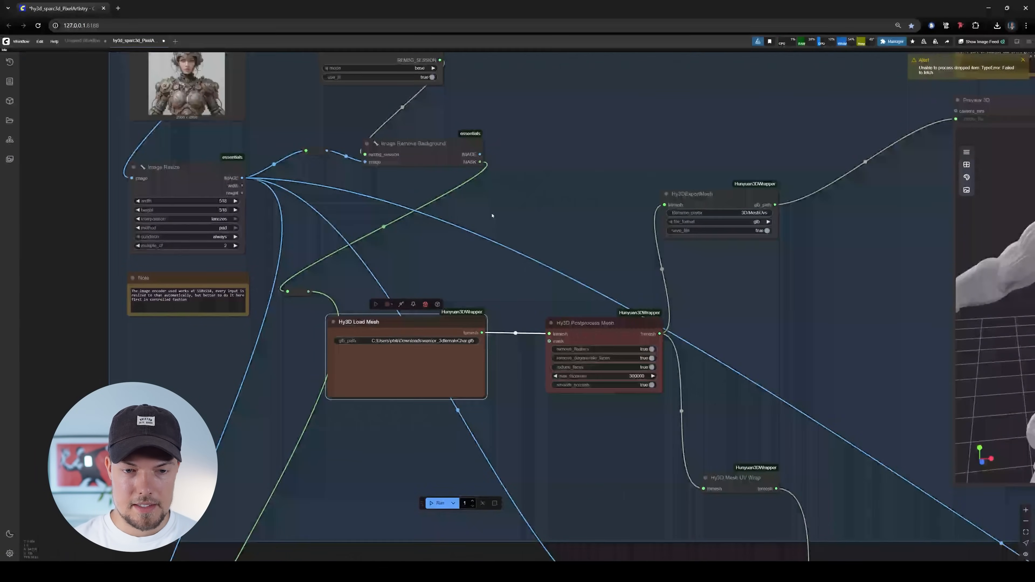
{"action": "left_click_drag", "start_coordinate": [809, 246], "coordinate": [745, 249]}
{"action": "scroll", "coordinate": [459, 195], "scroll_direction": "down", "scroll_amount": 6}
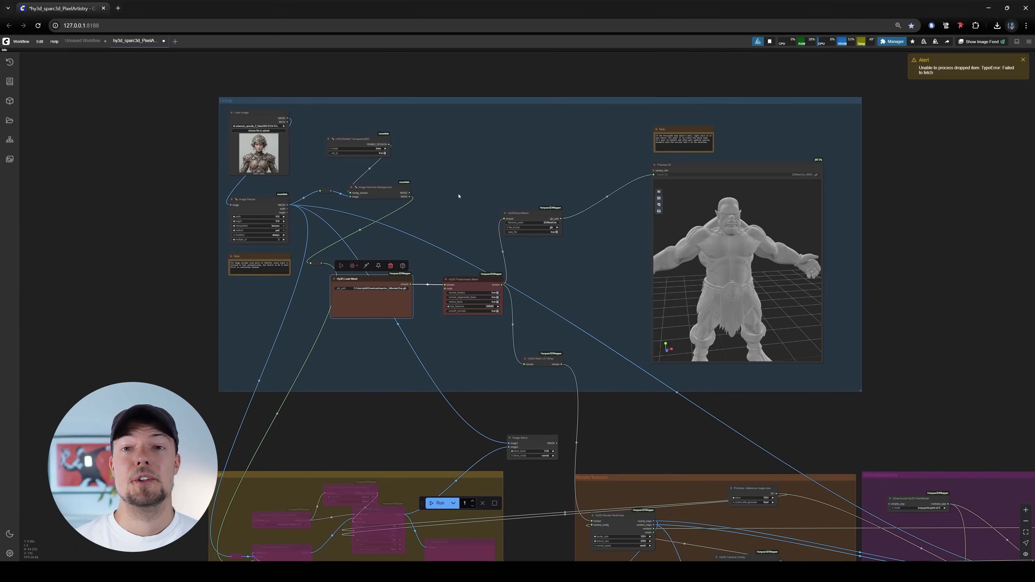
{"action": "scroll", "coordinate": [424, 286], "scroll_direction": "up", "scroll_amount": 6}
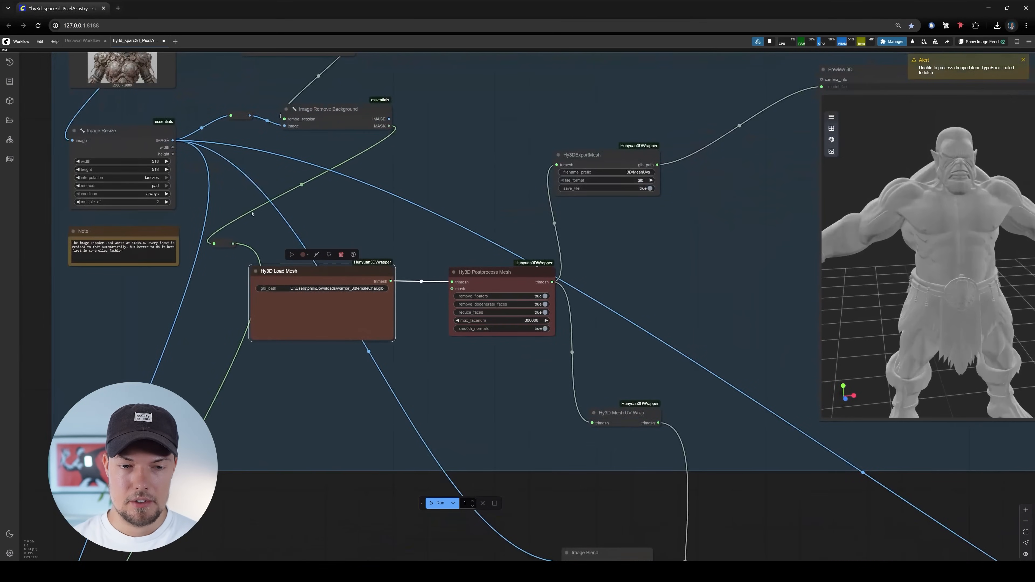
{"action": "left_click_drag", "start_coordinate": [210, 234], "coordinate": [354, 291]}
{"action": "scroll", "coordinate": [531, 382], "scroll_direction": "up", "scroll_amount": 4}
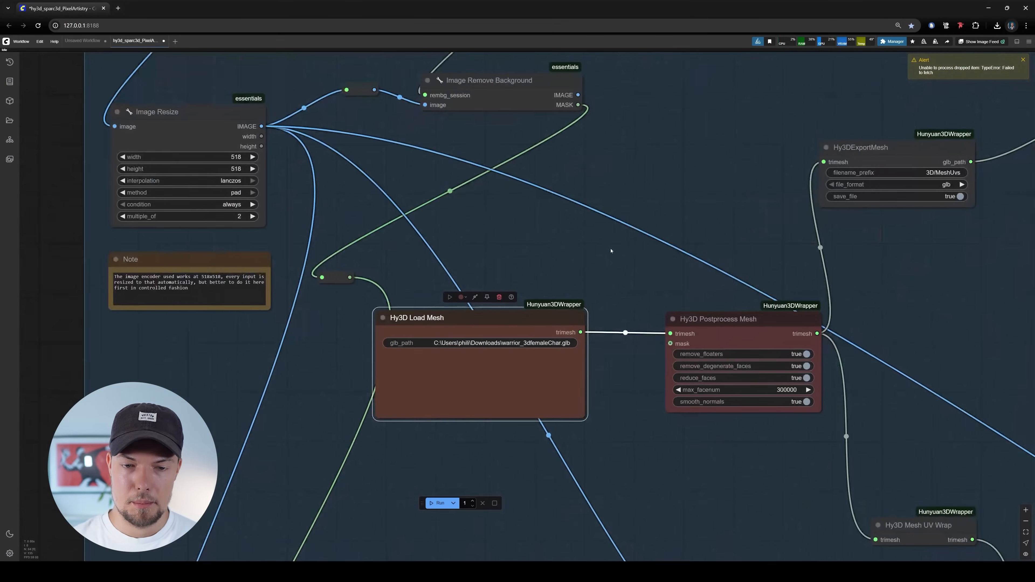
{"action": "left_click_drag", "start_coordinate": [462, 113], "coordinate": [524, 258]}
{"action": "scroll", "coordinate": [262, 68], "scroll_direction": "down", "scroll_amount": 5}
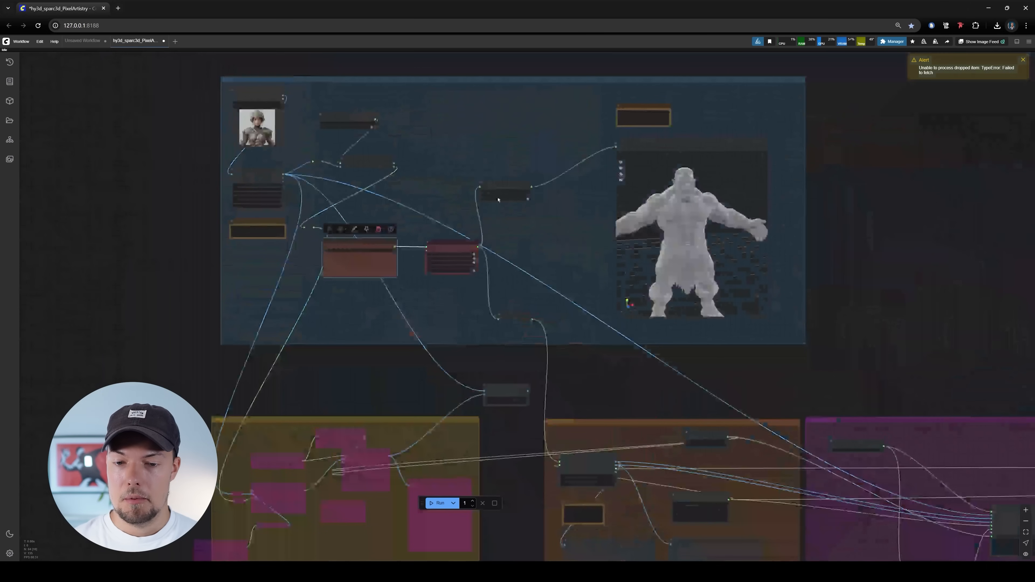
{"action": "left_click_drag", "start_coordinate": [637, 329], "coordinate": [660, 280]}
{"action": "scroll", "coordinate": [530, 228], "scroll_direction": "up", "scroll_amount": 4}
{"action": "left_click_drag", "start_coordinate": [530, 228], "coordinate": [540, 273]}
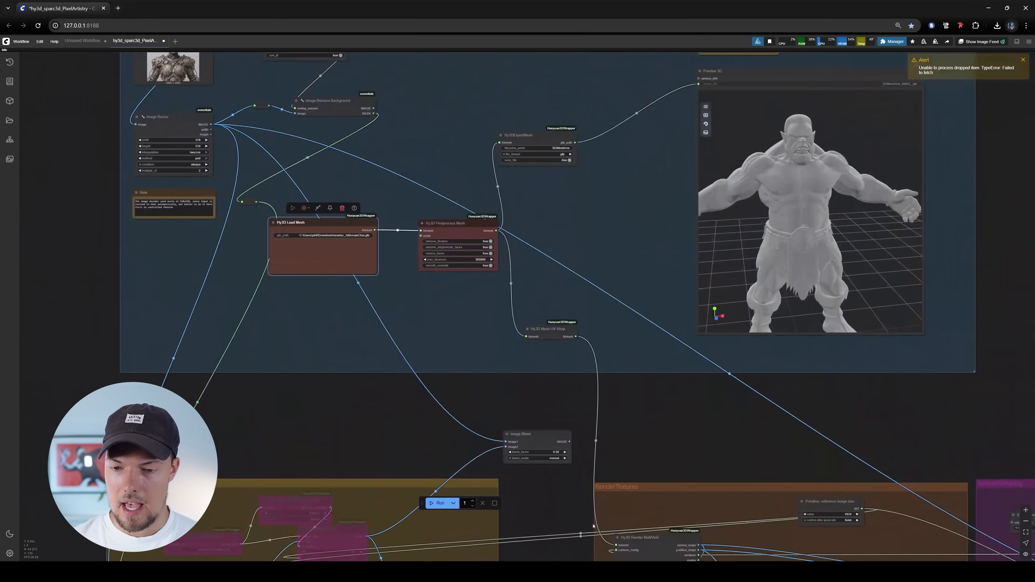
{"action": "left_click_drag", "start_coordinate": [680, 404], "coordinate": [674, 440]}
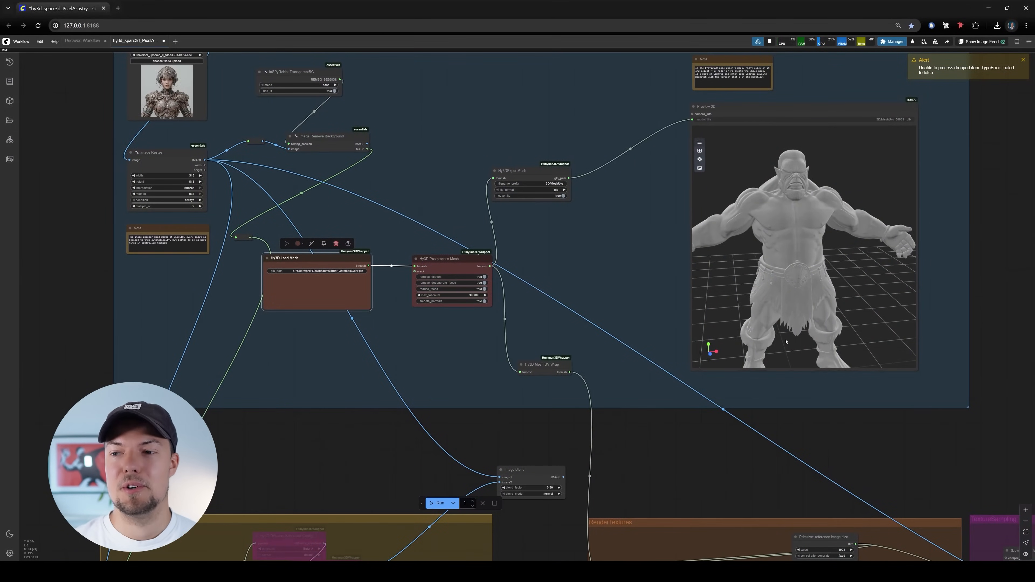
{"action": "left_click_drag", "start_coordinate": [654, 277], "coordinate": [693, 331]}
{"action": "scroll", "coordinate": [644, 187], "scroll_direction": "down", "scroll_amount": 4}
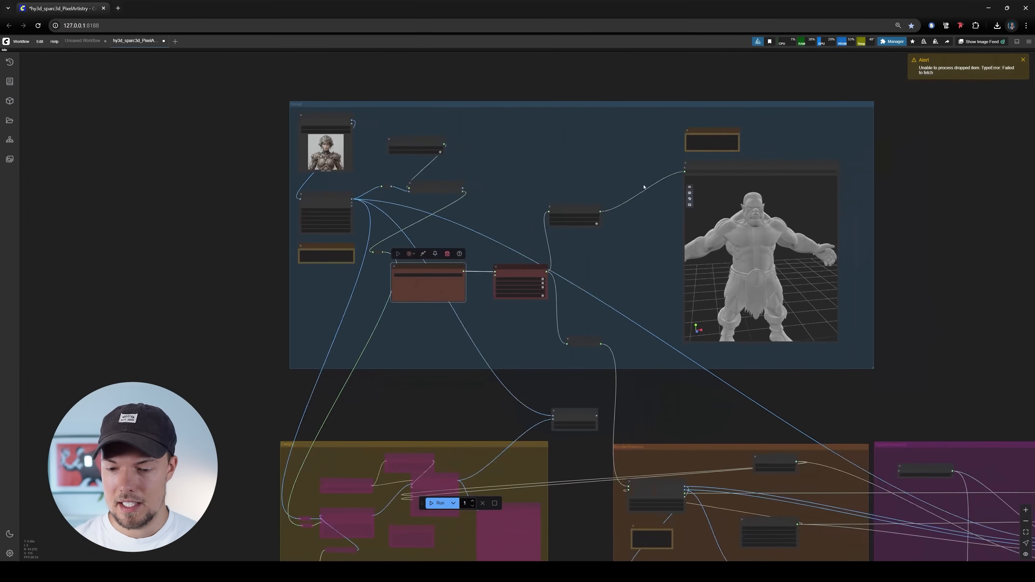
Run the workflow and follow the mesh processing in the Hy3D Postprocess Mesh node
{"action": "left_click", "coordinate": [433, 506]}
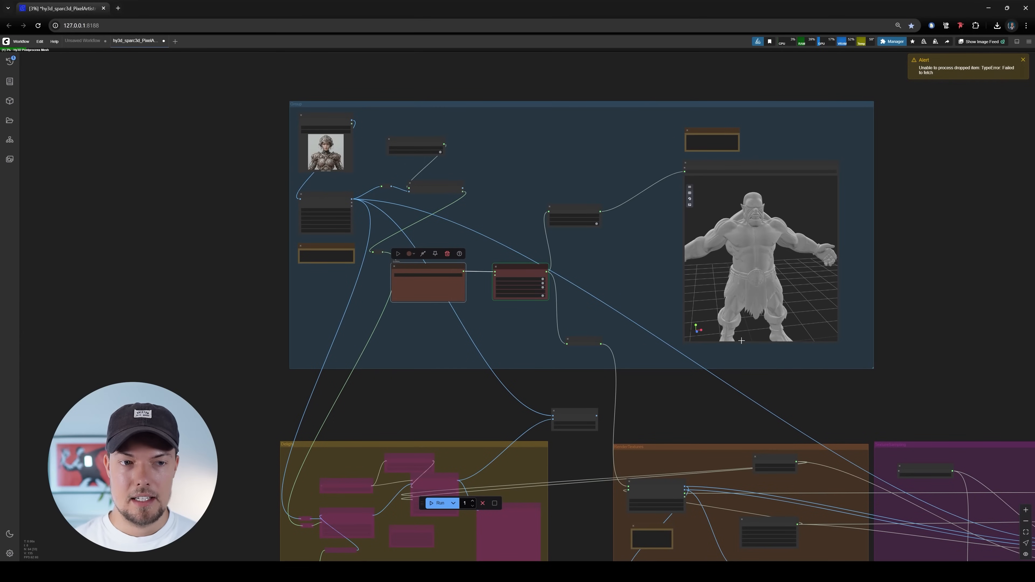
{"action": "scroll", "coordinate": [465, 289], "scroll_direction": "up", "scroll_amount": 6}
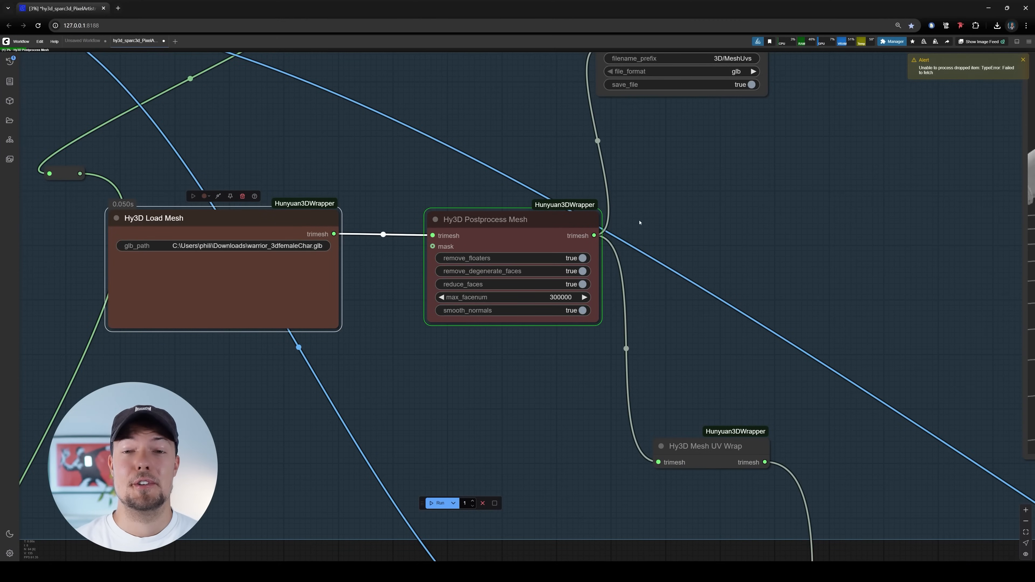
{"action": "scroll", "coordinate": [529, 271], "scroll_direction": "down", "scroll_amount": 8}
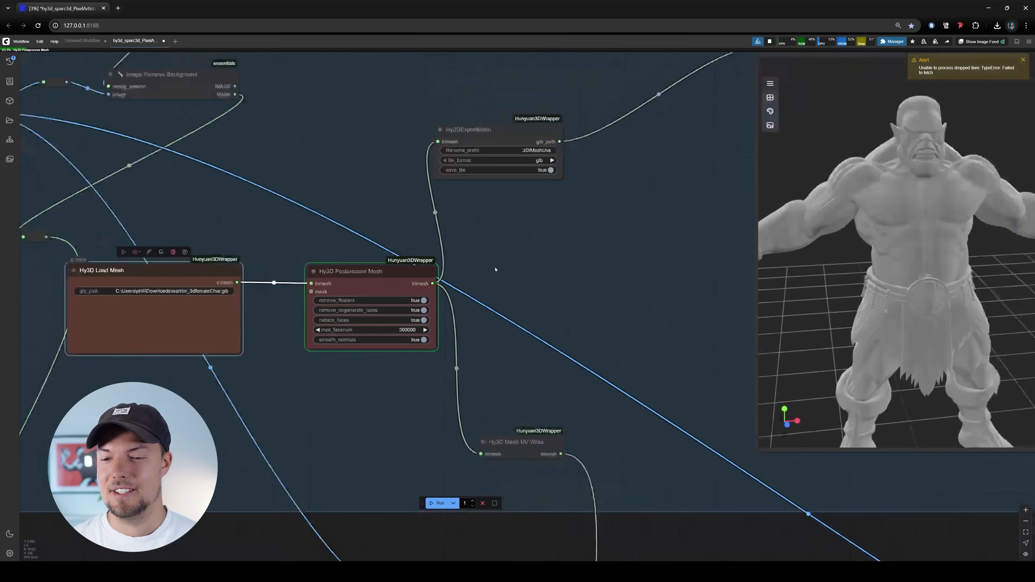
{"action": "scroll", "coordinate": [497, 272], "scroll_direction": "up", "scroll_amount": 7}
{"action": "scroll", "coordinate": [497, 272], "scroll_direction": "down", "scroll_amount": 3}
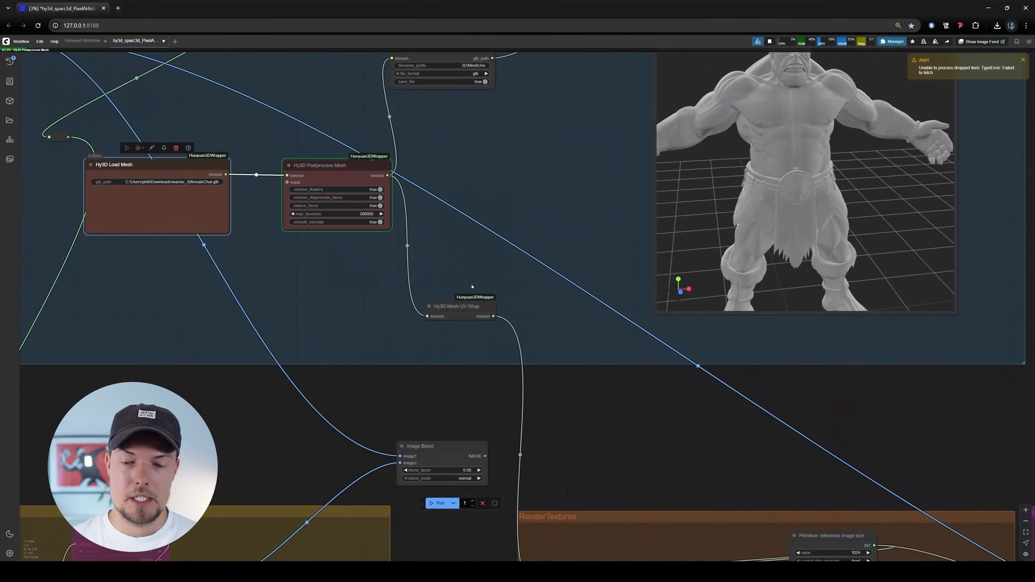
{"action": "left_click_drag", "start_coordinate": [472, 229], "coordinate": [492, 280]}
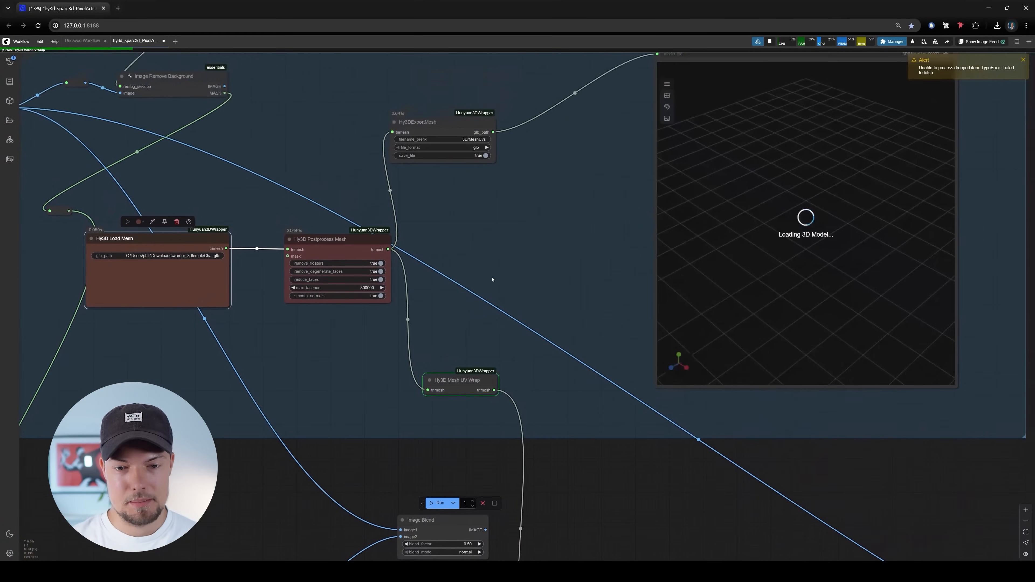
Inspect the Hy3D Postprocess Mesh node and move the Hy3DExportMesh node slightly closer to the Preview 3D node
{"action": "left_click_drag", "start_coordinate": [523, 242], "coordinate": [486, 304]}
{"action": "left_click_drag", "start_coordinate": [435, 381], "coordinate": [510, 289]}
{"action": "scroll", "coordinate": [462, 270], "scroll_direction": "up", "scroll_amount": 3}
{"action": "scroll", "coordinate": [321, 198], "scroll_direction": "up", "scroll_amount": 5}
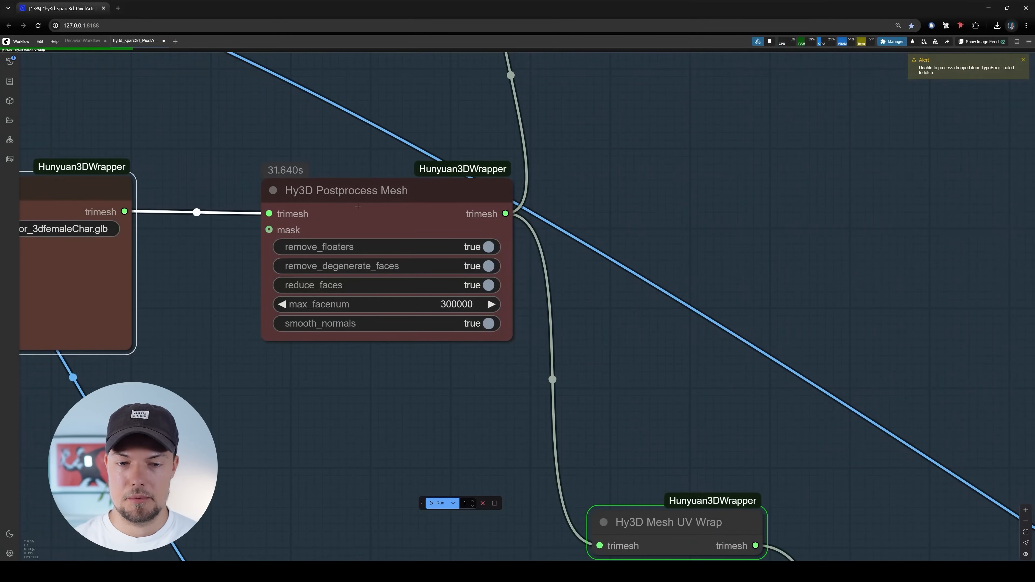
{"action": "scroll", "coordinate": [361, 264], "scroll_direction": "down", "scroll_amount": 8}
{"action": "left_click_drag", "start_coordinate": [652, 188], "coordinate": [374, 281]}
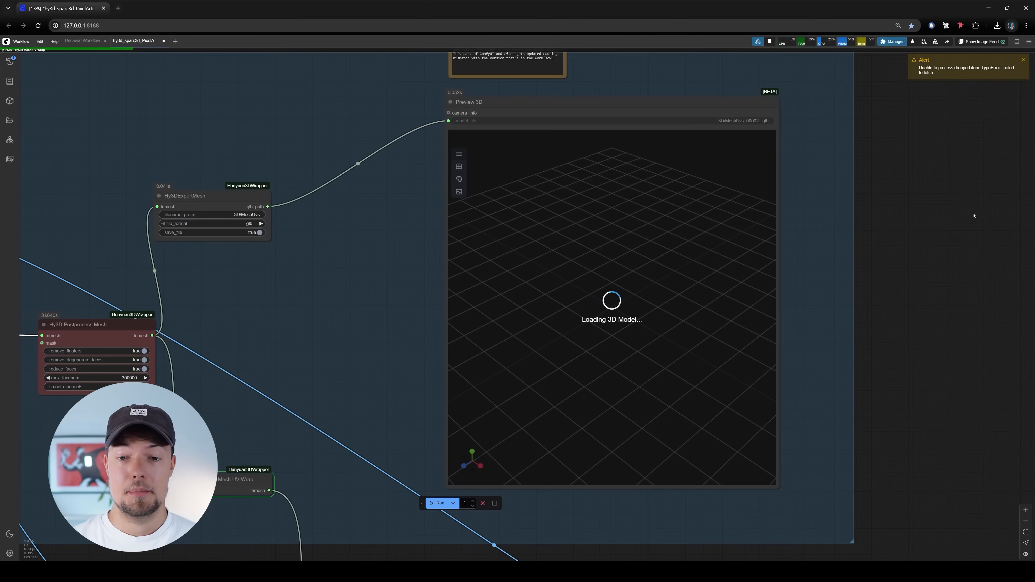
{"action": "left_click_drag", "start_coordinate": [249, 196], "coordinate": [294, 194]}
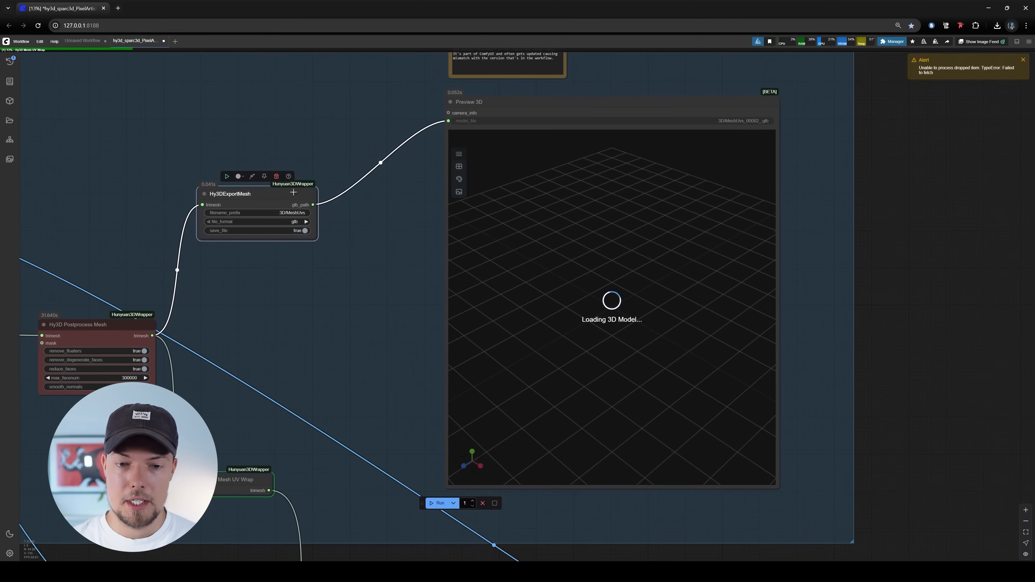
Examine the Hy3DExportMesh node's file settings and its connection to the Preview 3D node
{"action": "left_click_drag", "start_coordinate": [375, 221], "coordinate": [430, 231]}
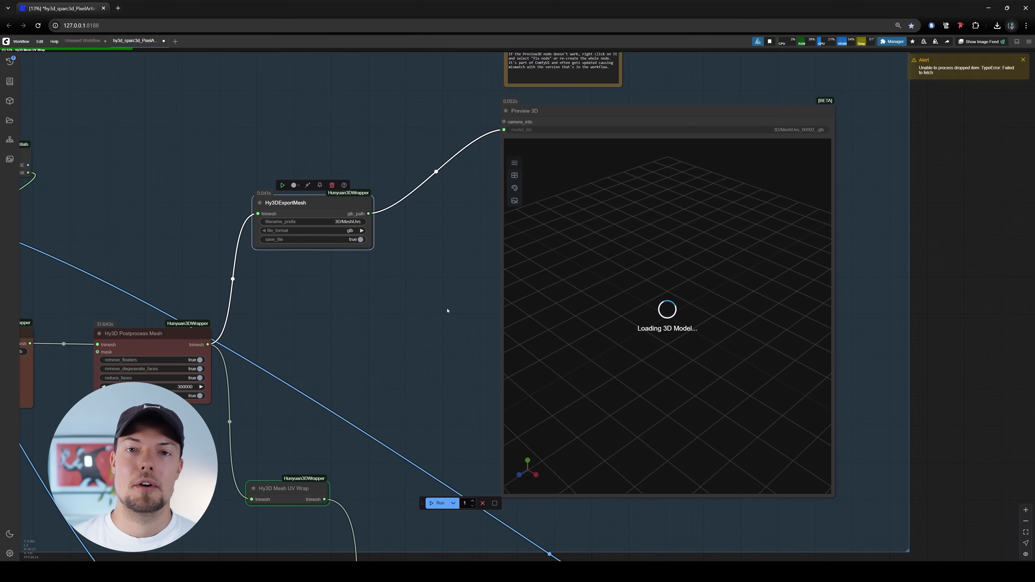
{"action": "scroll", "coordinate": [355, 196], "scroll_direction": "up", "scroll_amount": 5}
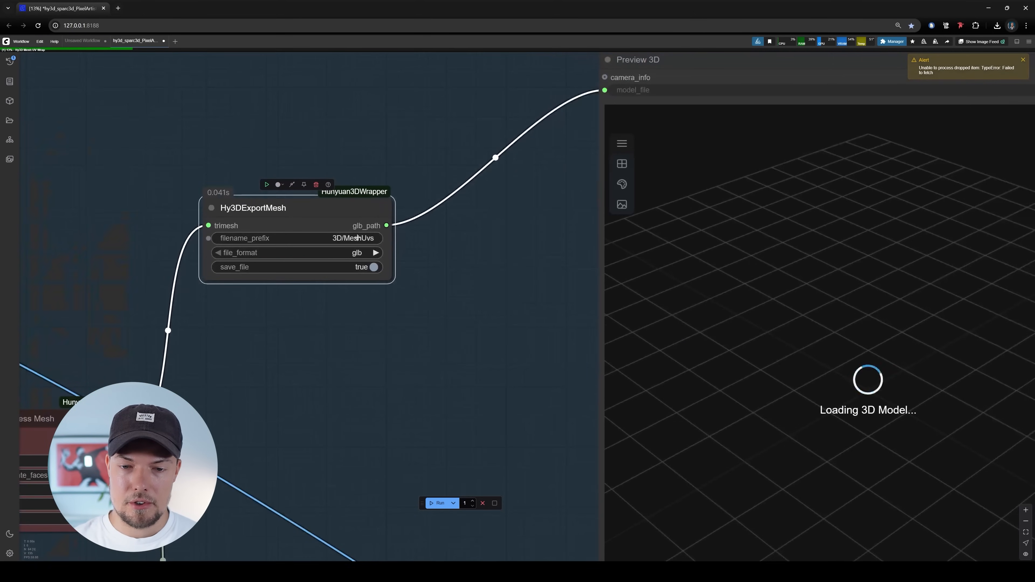
{"action": "scroll", "coordinate": [474, 204], "scroll_direction": "down", "scroll_amount": 3}
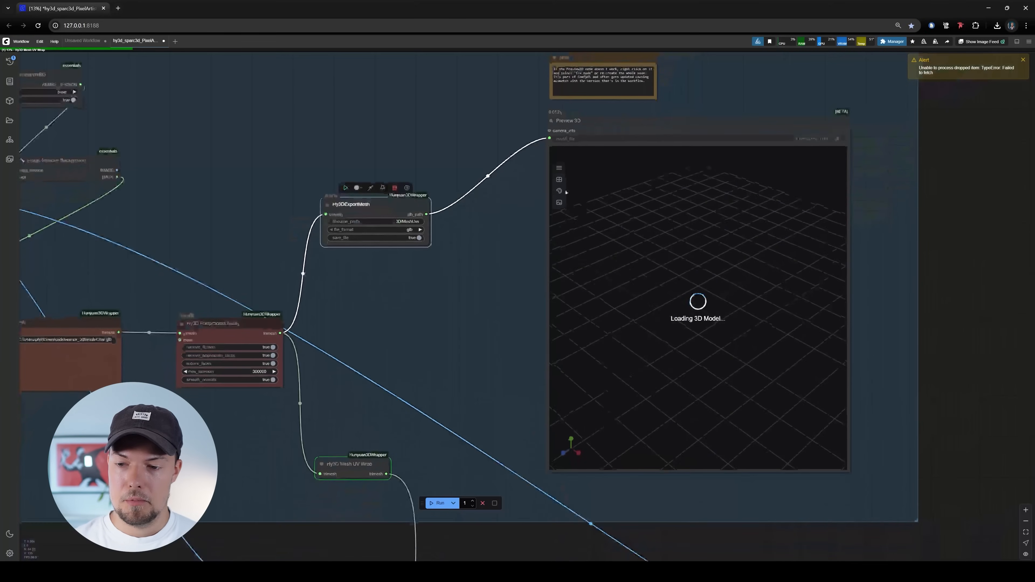
{"action": "left_click_drag", "start_coordinate": [456, 302], "coordinate": [464, 307]}
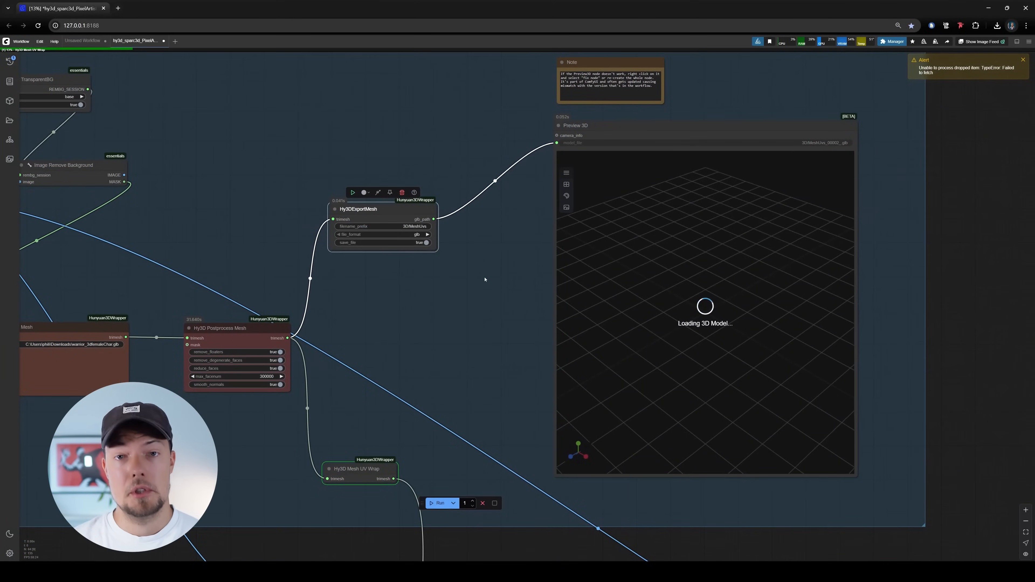
{"action": "scroll", "coordinate": [479, 283], "scroll_direction": "up", "scroll_amount": 2}
{"action": "scroll", "coordinate": [397, 340], "scroll_direction": "down", "scroll_amount": 6}
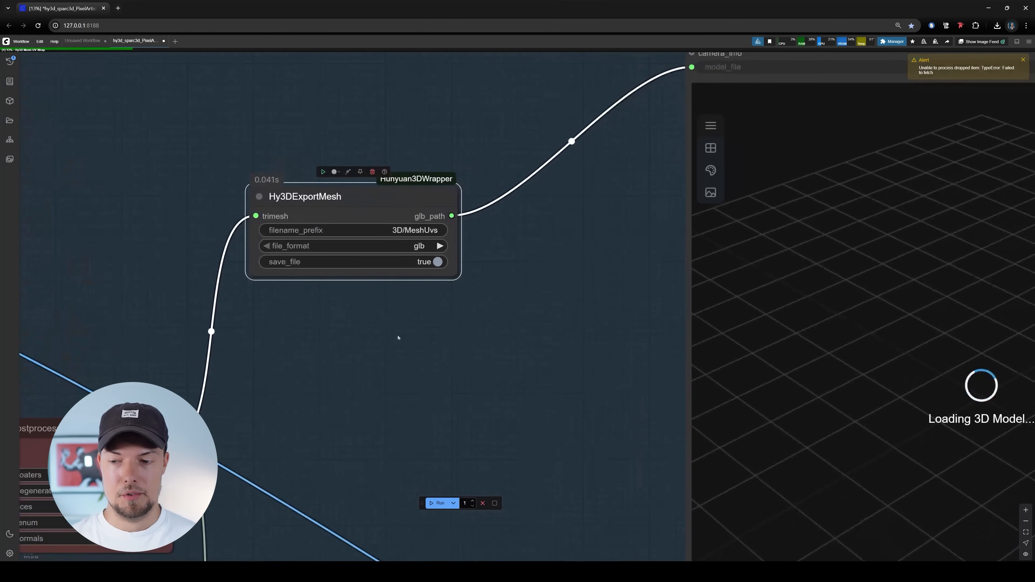
Examine the RenderTextures group, including the Hy3D Render MultiView, reference image size and Hy3D Camera Config nodes and their links to neighbouring groups
{"action": "scroll", "coordinate": [448, 298], "scroll_direction": "up", "scroll_amount": 5}
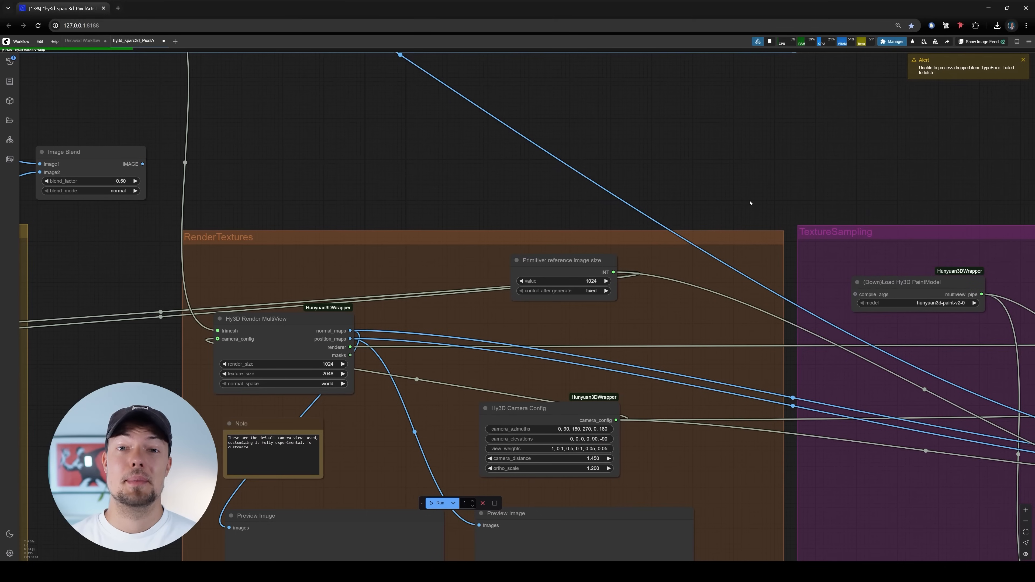
{"action": "scroll", "coordinate": [340, 268], "scroll_direction": "up", "scroll_amount": 3}
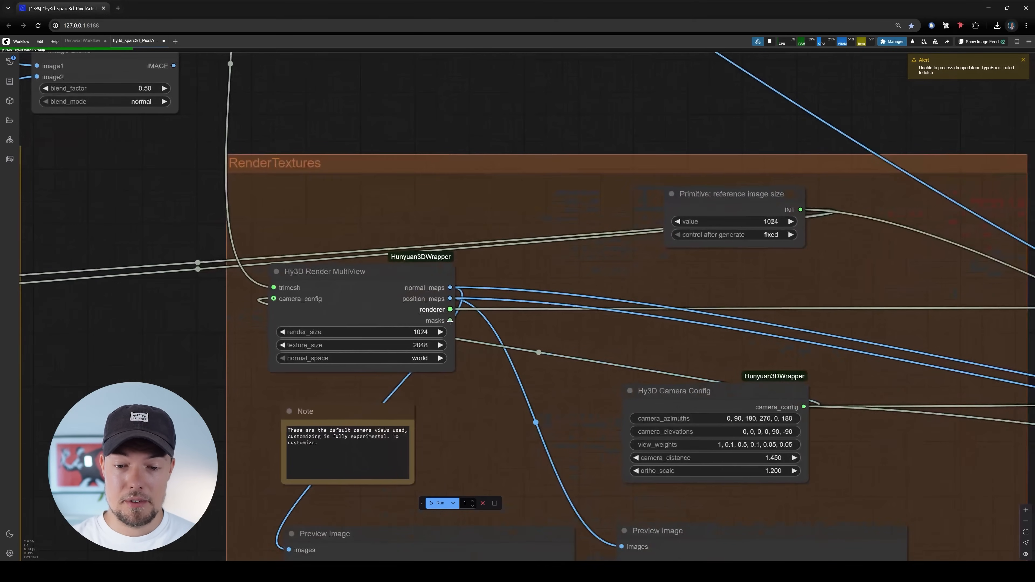
{"action": "scroll", "coordinate": [622, 317], "scroll_direction": "down", "scroll_amount": 6}
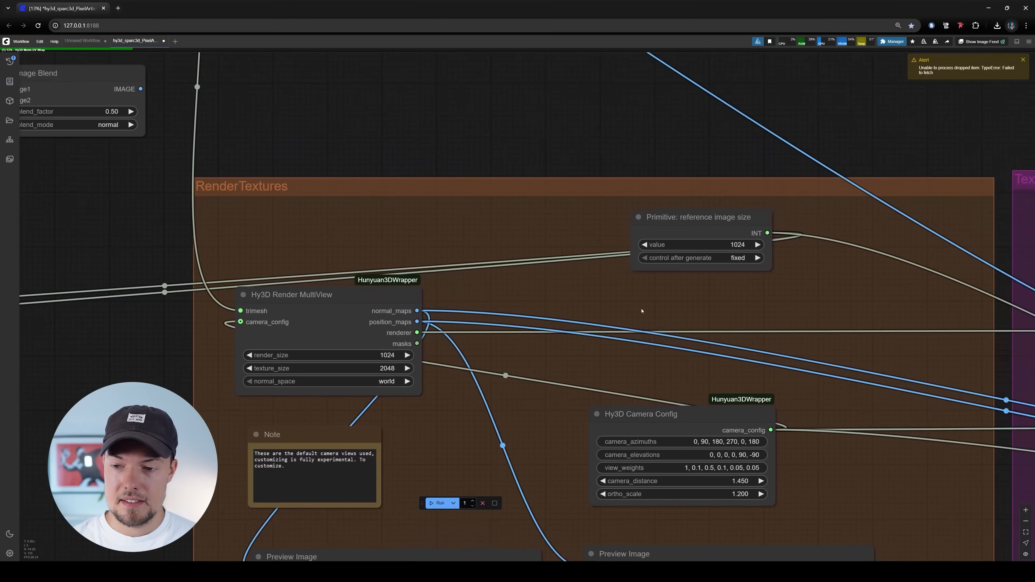
{"action": "scroll", "coordinate": [649, 266], "scroll_direction": "up", "scroll_amount": 7}
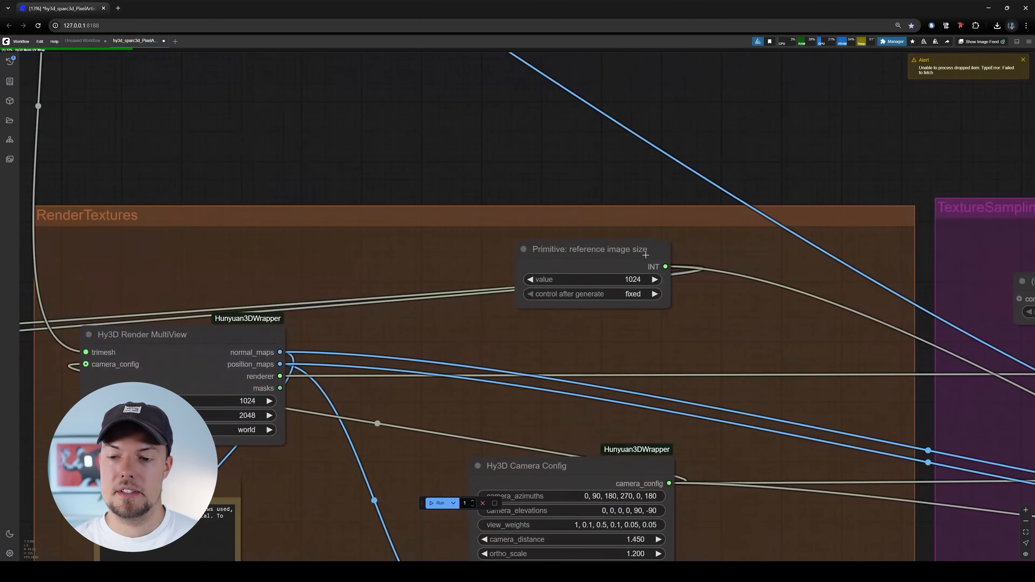
{"action": "scroll", "coordinate": [647, 254], "scroll_direction": "down", "scroll_amount": 5}
{"action": "left_click_drag", "start_coordinate": [562, 306], "coordinate": [609, 328]}
{"action": "scroll", "coordinate": [522, 326], "scroll_direction": "down", "scroll_amount": 4}
{"action": "left_click_drag", "start_coordinate": [522, 337], "coordinate": [522, 379]}
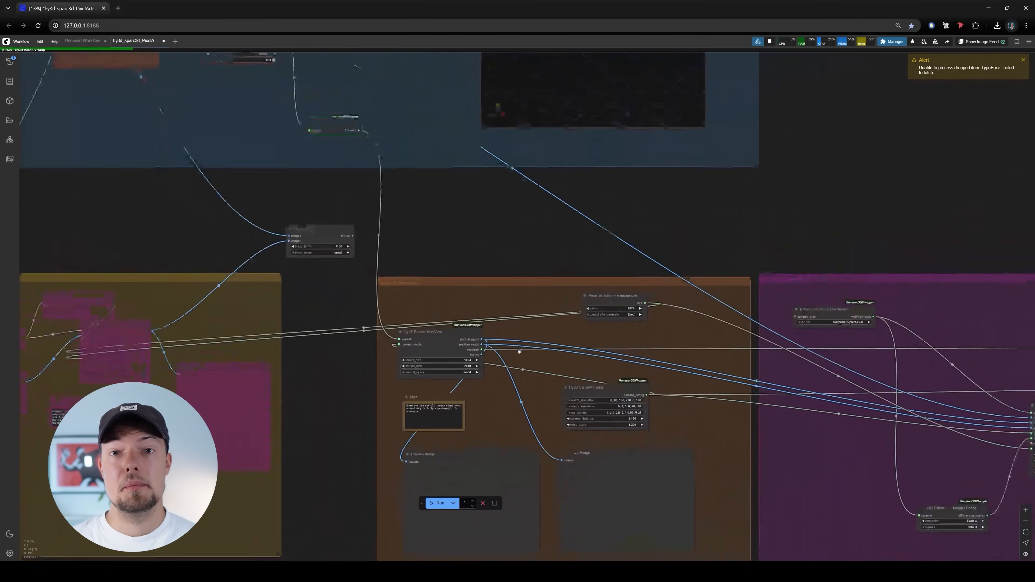
{"action": "left_click_drag", "start_coordinate": [725, 302], "coordinate": [568, 229]}
{"action": "scroll", "coordinate": [499, 333], "scroll_direction": "down", "scroll_amount": 3}
{"action": "scroll", "coordinate": [668, 320], "scroll_direction": "up", "scroll_amount": 5}
{"action": "scroll", "coordinate": [531, 314], "scroll_direction": "down", "scroll_amount": 5}
{"action": "scroll", "coordinate": [316, 253], "scroll_direction": "up", "scroll_amount": 5}
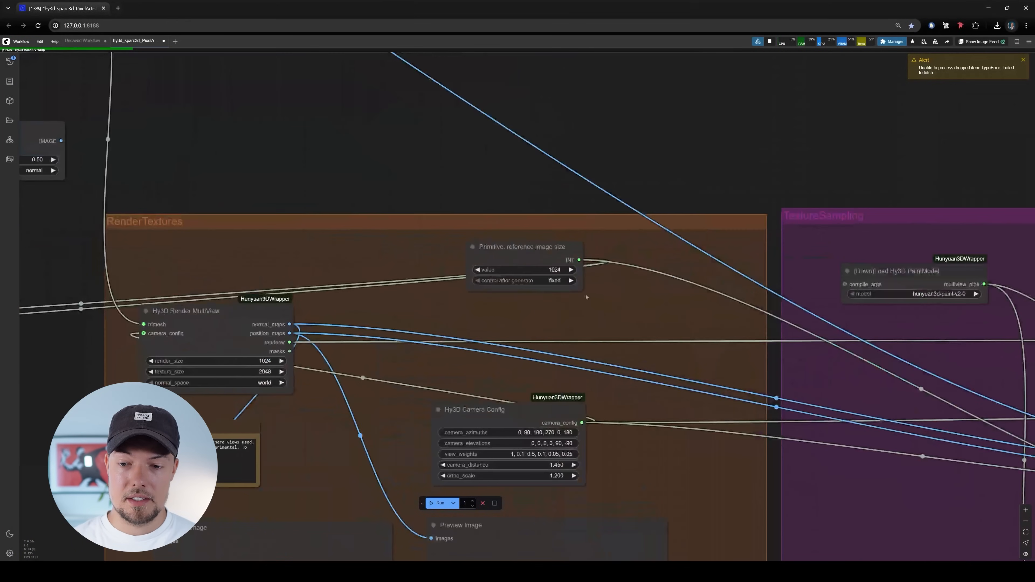
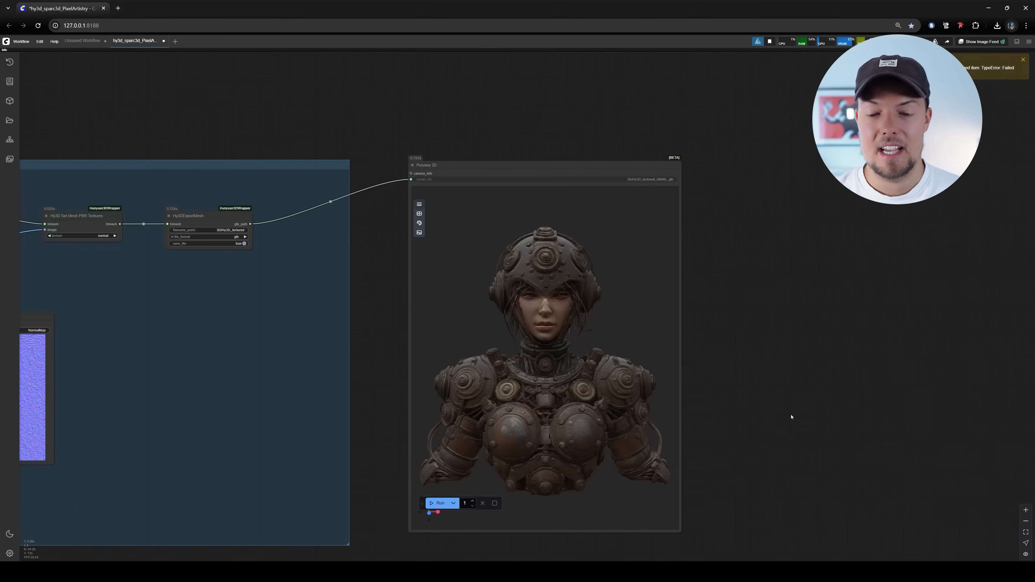
Review the textured warrior in the Preview 3D node and the texture map previews in the group that feeds it
{"action": "left_click_drag", "start_coordinate": [740, 299], "coordinate": [776, 287]}
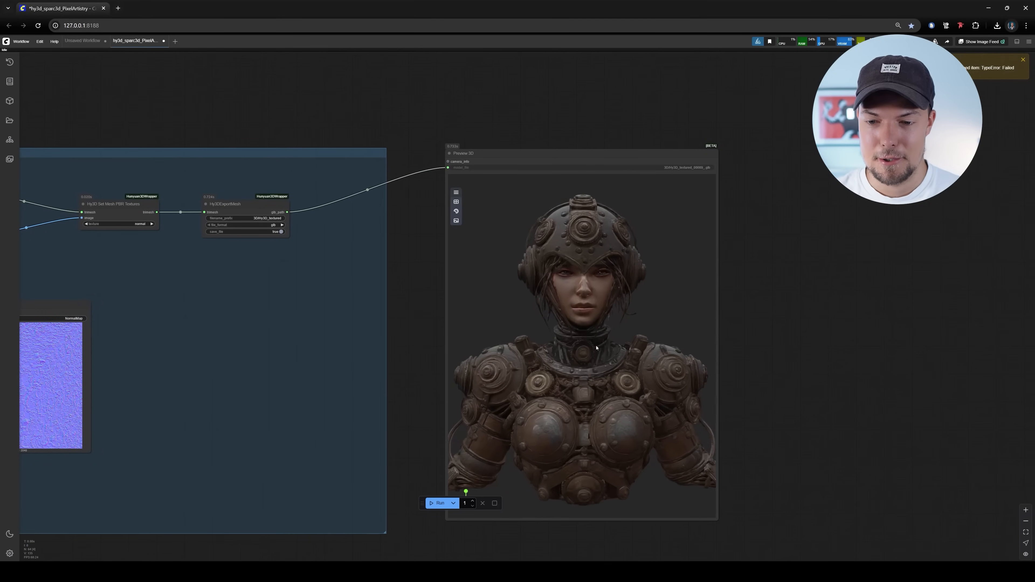
{"action": "left_click_drag", "start_coordinate": [570, 364], "coordinate": [942, 358]}
{"action": "scroll", "coordinate": [735, 330], "scroll_direction": "down", "scroll_amount": 1}
{"action": "scroll", "coordinate": [735, 331], "scroll_direction": "down", "scroll_amount": 6}
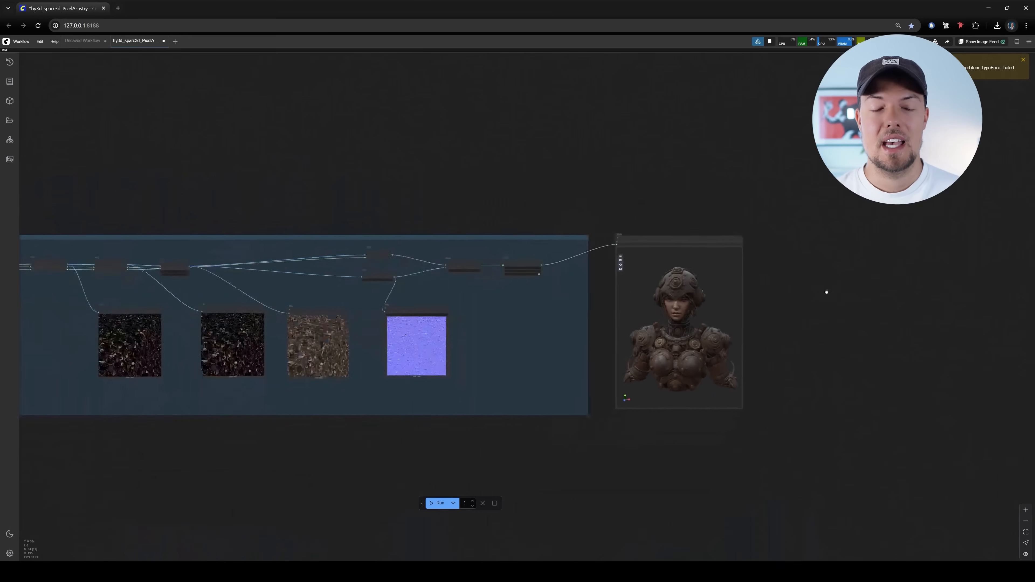
{"action": "left_click_drag", "start_coordinate": [520, 382], "coordinate": [782, 360]}
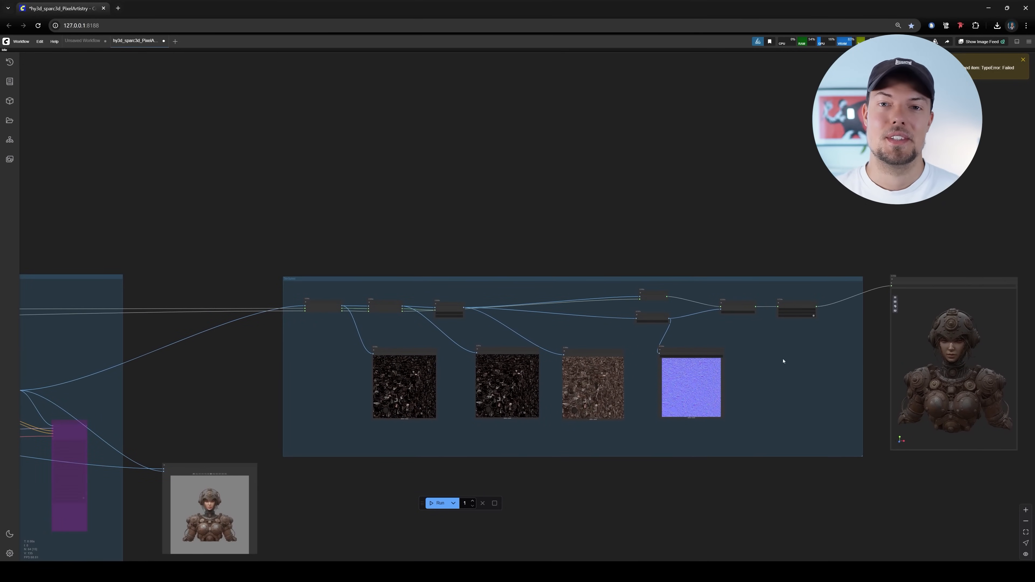
{"action": "left_click_drag", "start_coordinate": [490, 257], "coordinate": [690, 242]}
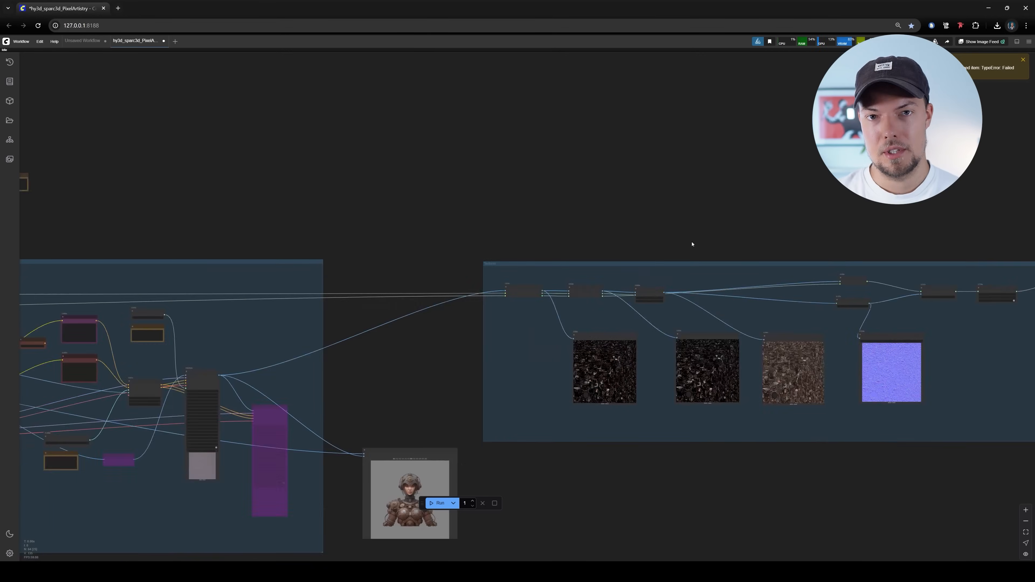
Examine how Hy3D Render MultiView in the RenderTextures group feeds its two map previews and the texture sampling group
{"action": "scroll", "coordinate": [678, 229], "scroll_direction": "down", "scroll_amount": 7}
{"action": "left_click_drag", "start_coordinate": [204, 227], "coordinate": [729, 285]}
{"action": "scroll", "coordinate": [725, 285], "scroll_direction": "down", "scroll_amount": 2}
{"action": "scroll", "coordinate": [522, 313], "scroll_direction": "up", "scroll_amount": 9}
{"action": "scroll", "coordinate": [542, 301], "scroll_direction": "up", "scroll_amount": 8}
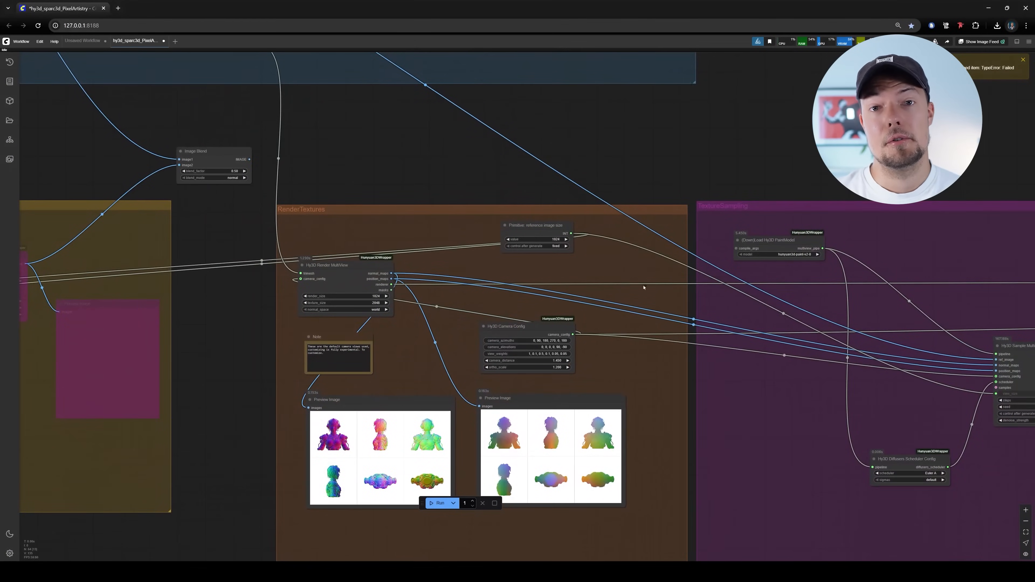
{"action": "scroll", "coordinate": [646, 267], "scroll_direction": "up", "scroll_amount": 2}
{"action": "scroll", "coordinate": [662, 277], "scroll_direction": "up", "scroll_amount": 1}
{"action": "left_click_drag", "start_coordinate": [667, 277], "coordinate": [633, 208]}
{"action": "scroll", "coordinate": [652, 343], "scroll_direction": "down", "scroll_amount": 1}
{"action": "left_click_drag", "start_coordinate": [661, 320], "coordinate": [622, 246]}
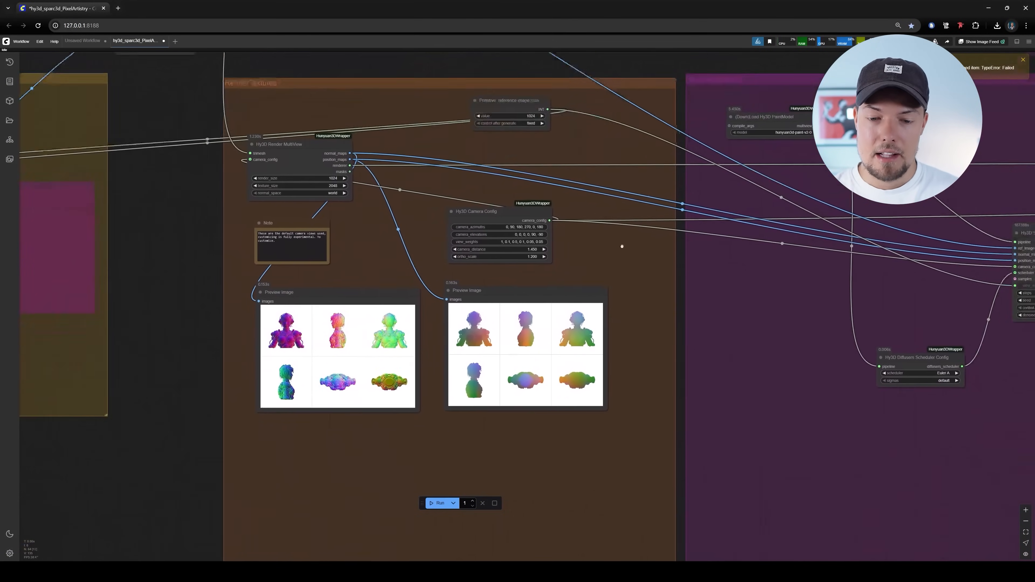
{"action": "scroll", "coordinate": [369, 281], "scroll_direction": "up", "scroll_amount": 4}
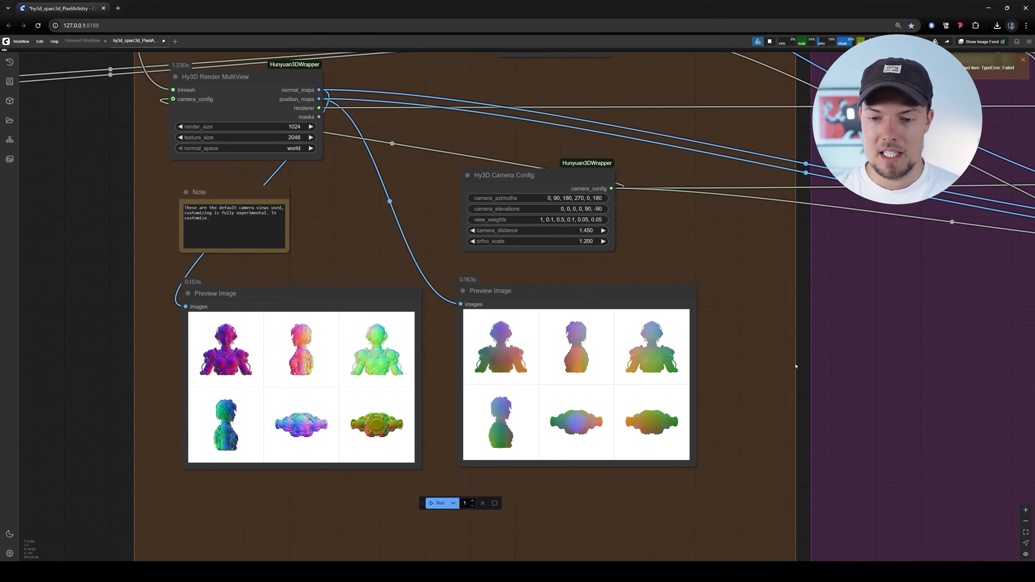
{"action": "scroll", "coordinate": [795, 365], "scroll_direction": "down", "scroll_amount": 5}
{"action": "scroll", "coordinate": [431, 214], "scroll_direction": "up", "scroll_amount": 5}
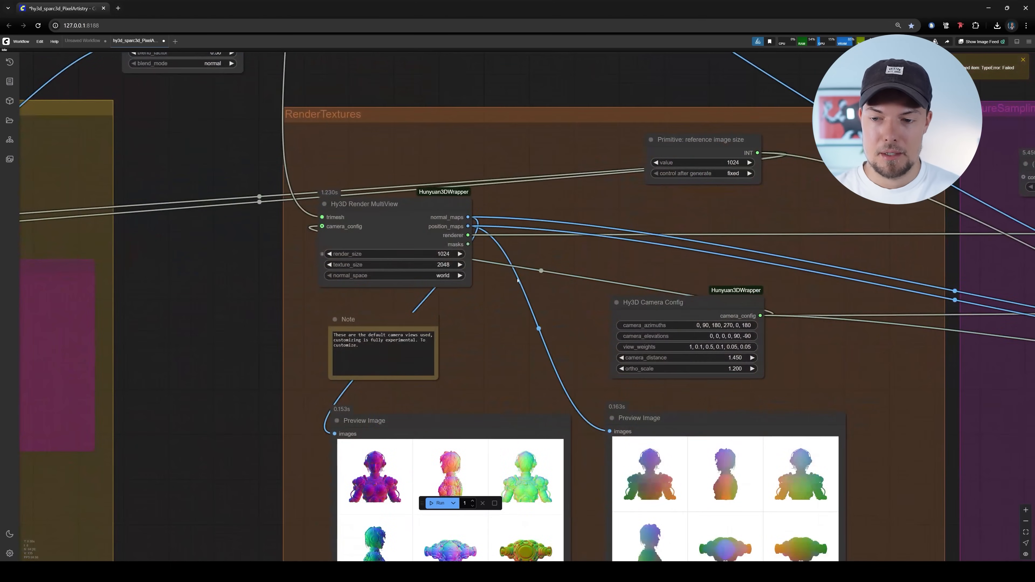
{"action": "scroll", "coordinate": [517, 280], "scroll_direction": "down", "scroll_amount": 6}
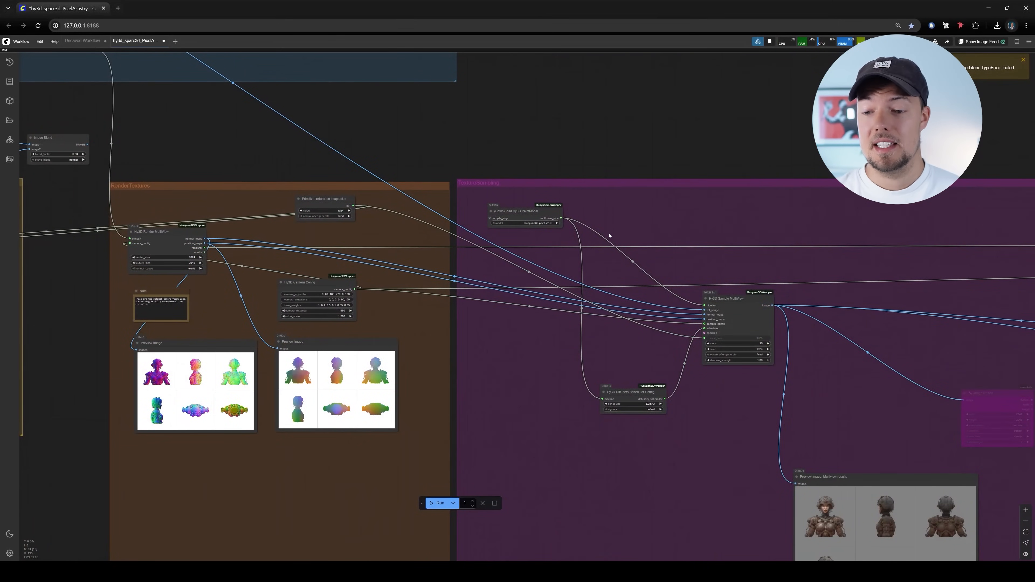
Examine the Hy3D Sample MultiView node's settings and its links from the PaintModel and Diffusers Scheduler Config nodes
{"action": "scroll", "coordinate": [840, 345], "scroll_direction": "up", "scroll_amount": 7}
{"action": "left_click_drag", "start_coordinate": [642, 266], "coordinate": [643, 277]}
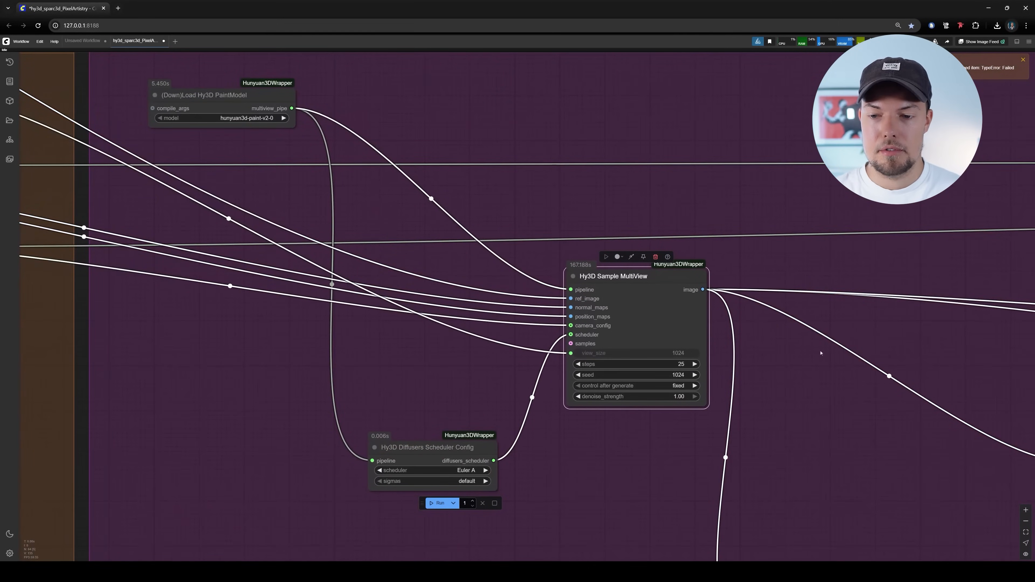
{"action": "scroll", "coordinate": [806, 358], "scroll_direction": "down", "scroll_amount": 6}
{"action": "scroll", "coordinate": [778, 358], "scroll_direction": "up", "scroll_amount": 6}
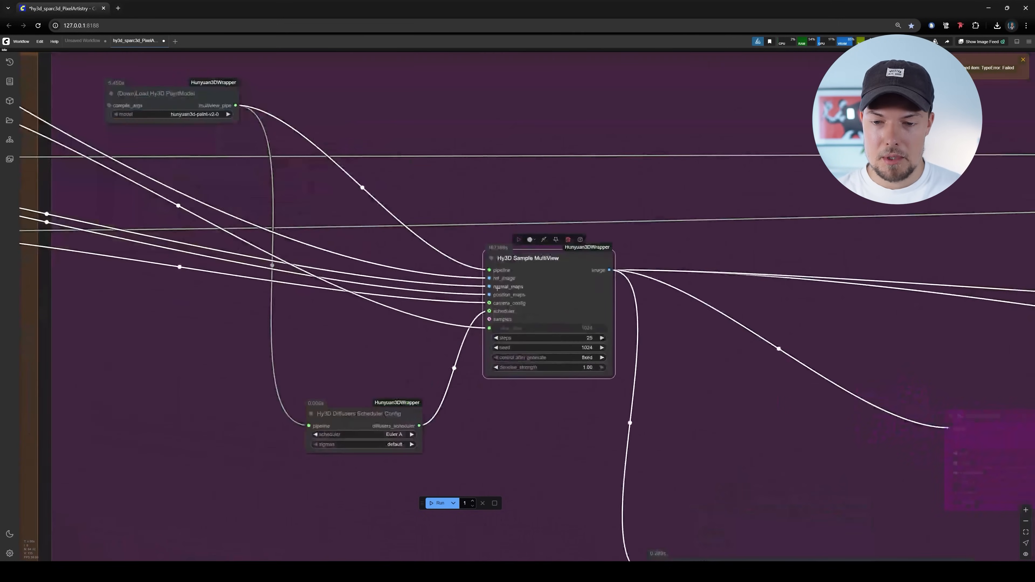
{"action": "scroll", "coordinate": [497, 289], "scroll_direction": "up", "scroll_amount": 5}
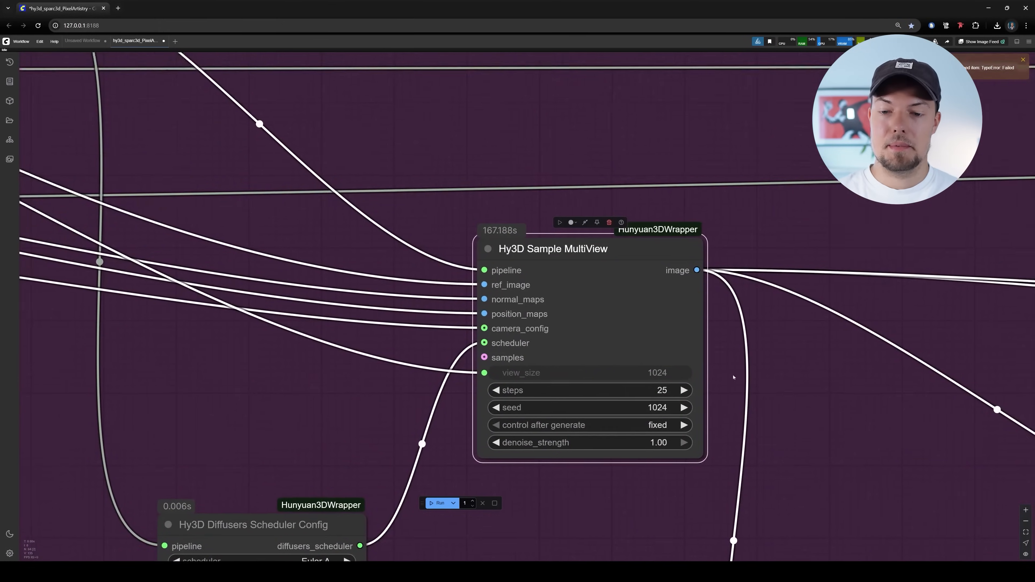
{"action": "scroll", "coordinate": [496, 277], "scroll_direction": "down", "scroll_amount": 8}
{"action": "scroll", "coordinate": [497, 281], "scroll_direction": "down", "scroll_amount": 3}
Enlarge the front view image in the Preview Image: Multiview results node
{"action": "left_click_drag", "start_coordinate": [502, 330], "coordinate": [751, 472]}
{"action": "scroll", "coordinate": [751, 473], "scroll_direction": "down", "scroll_amount": 5}
{"action": "left_click_drag", "start_coordinate": [893, 452], "coordinate": [630, 308]}
{"action": "scroll", "coordinate": [520, 360], "scroll_direction": "up", "scroll_amount": 15}
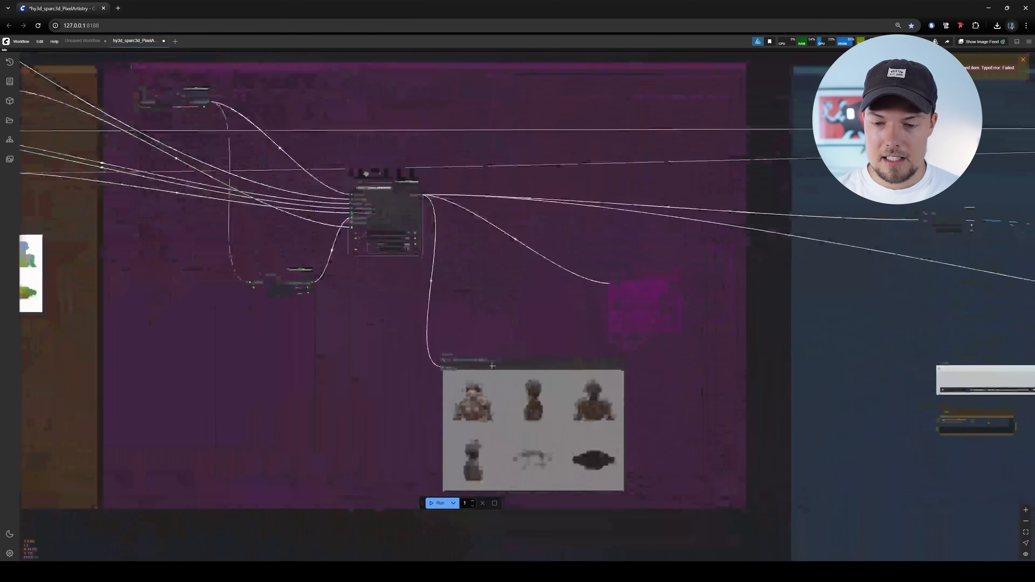
{"action": "left_click_drag", "start_coordinate": [496, 259], "coordinate": [497, 199]}
{"action": "scroll", "coordinate": [470, 406], "scroll_direction": "up", "scroll_amount": 4}
{"action": "left_click", "coordinate": [469, 406]}
{"action": "left_click_drag", "start_coordinate": [878, 377], "coordinate": [784, 218]}
Page through the generated side, back and other views of the warrior and return to the front view
{"action": "key", "text": "Right"}
{"action": "key", "text": "Left"}
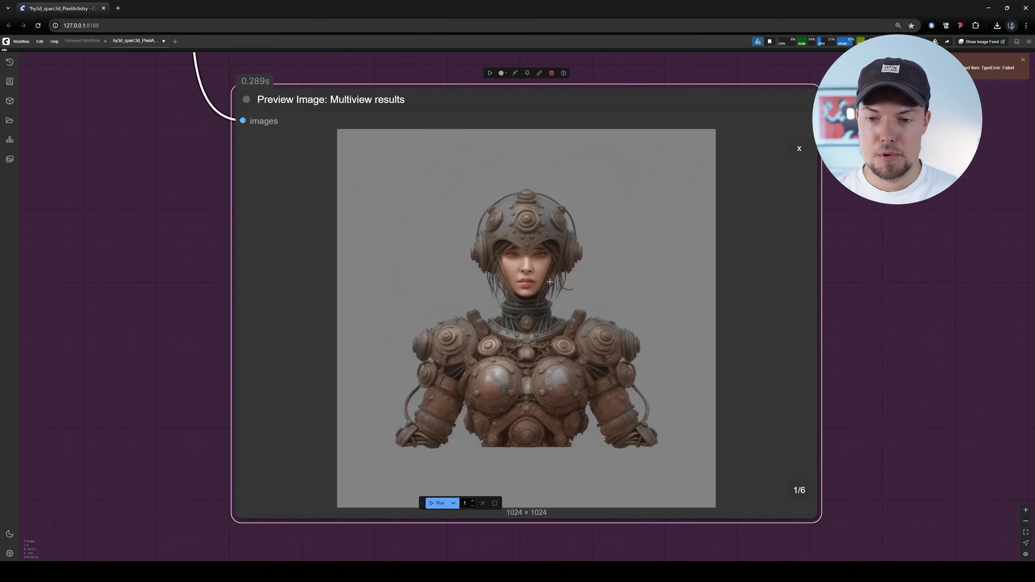
{"action": "key", "text": "Right"}
{"action": "key", "text": "Right"}
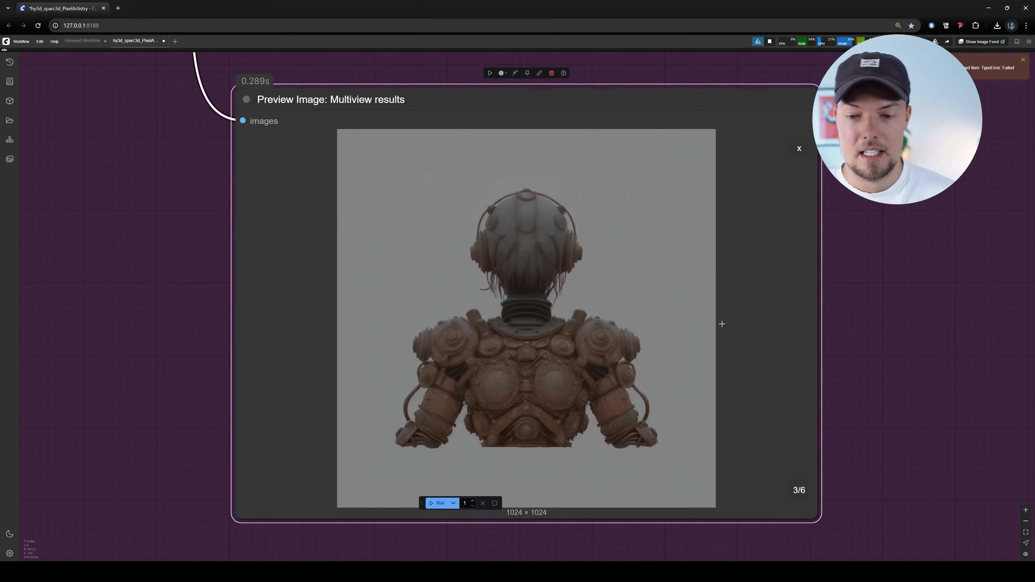
{"action": "key", "text": "Right"}
{"action": "key", "text": "Right"}
{"action": "key", "text": "Left"}
{"action": "key", "text": "Left"}
{"action": "key", "text": "Left"}
{"action": "key", "text": "Left"}
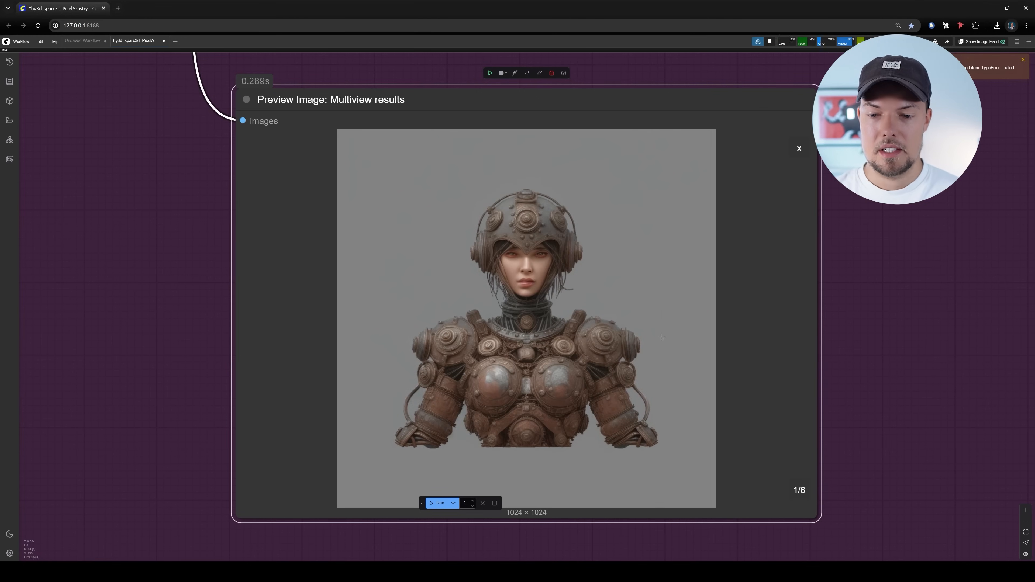
Survey the multiview upscaling group and how its nodes connect to the texture sampling output
{"action": "scroll", "coordinate": [611, 333], "scroll_direction": "down", "scroll_amount": 17}
{"action": "left_click_drag", "start_coordinate": [711, 318], "coordinate": [348, 359]}
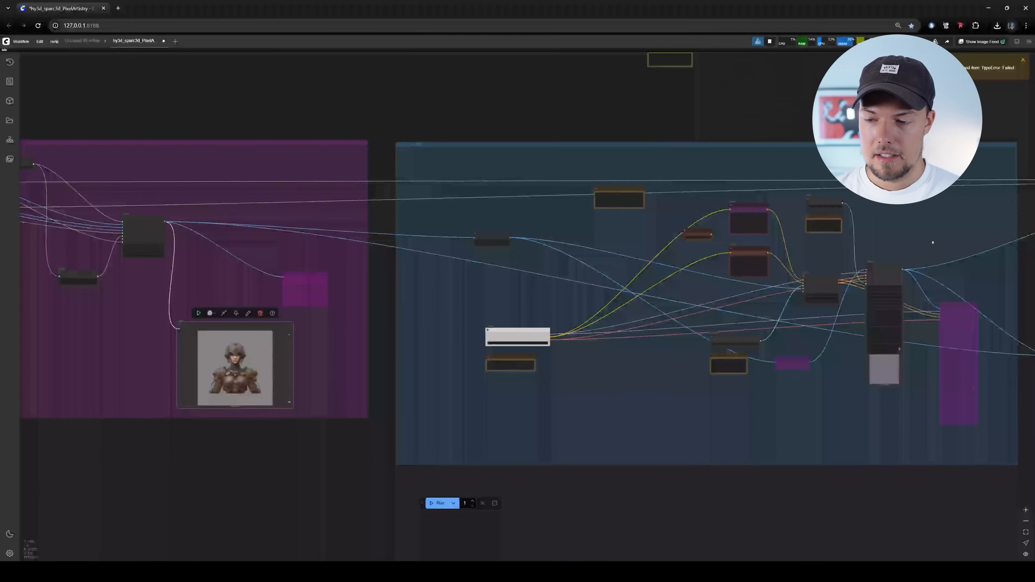
{"action": "left_click_drag", "start_coordinate": [933, 242], "coordinate": [710, 271]}
{"action": "left_click_drag", "start_coordinate": [465, 229], "coordinate": [556, 216]}
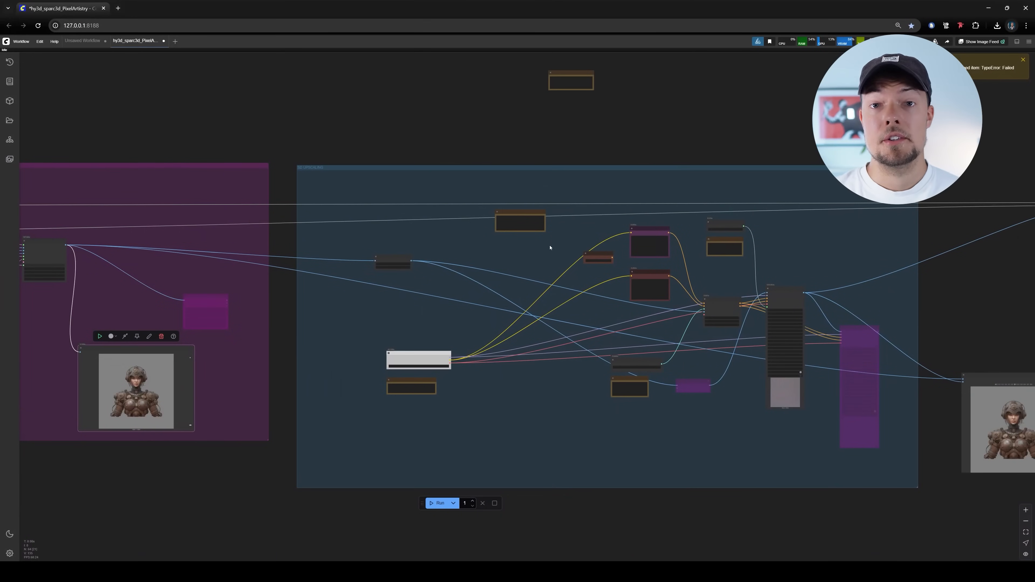
{"action": "scroll", "coordinate": [540, 349], "scroll_direction": "up", "scroll_amount": 7}
{"action": "left_click_drag", "start_coordinate": [693, 336], "coordinate": [446, 296]}
{"action": "scroll", "coordinate": [420, 266], "scroll_direction": "down", "scroll_amount": 4}
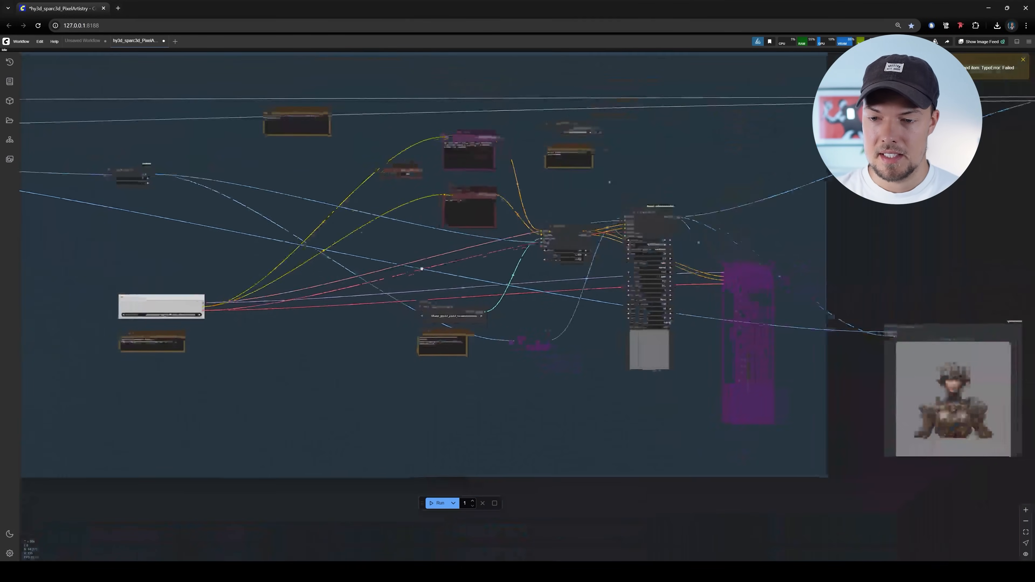
Examine the Ultimate SD Upscale node with the upscale prompts, Apply ControlNet and checkpoint nodes linked to it
{"action": "scroll", "coordinate": [689, 203], "scroll_direction": "up", "scroll_amount": 10}
{"action": "left_click_drag", "start_coordinate": [655, 253], "coordinate": [654, 213]}
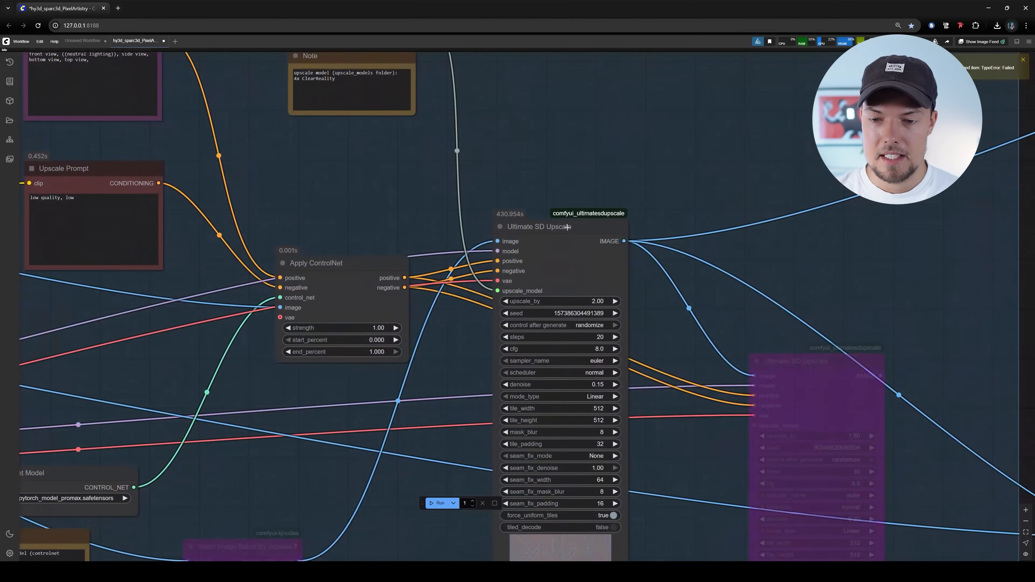
{"action": "scroll", "coordinate": [754, 274], "scroll_direction": "down", "scroll_amount": 6}
{"action": "left_click_drag", "start_coordinate": [721, 273], "coordinate": [614, 208]}
{"action": "scroll", "coordinate": [614, 208], "scroll_direction": "down", "scroll_amount": 6}
{"action": "scroll", "coordinate": [329, 209], "scroll_direction": "up", "scroll_amount": 6}
{"action": "left_click_drag", "start_coordinate": [329, 209], "coordinate": [409, 265]}
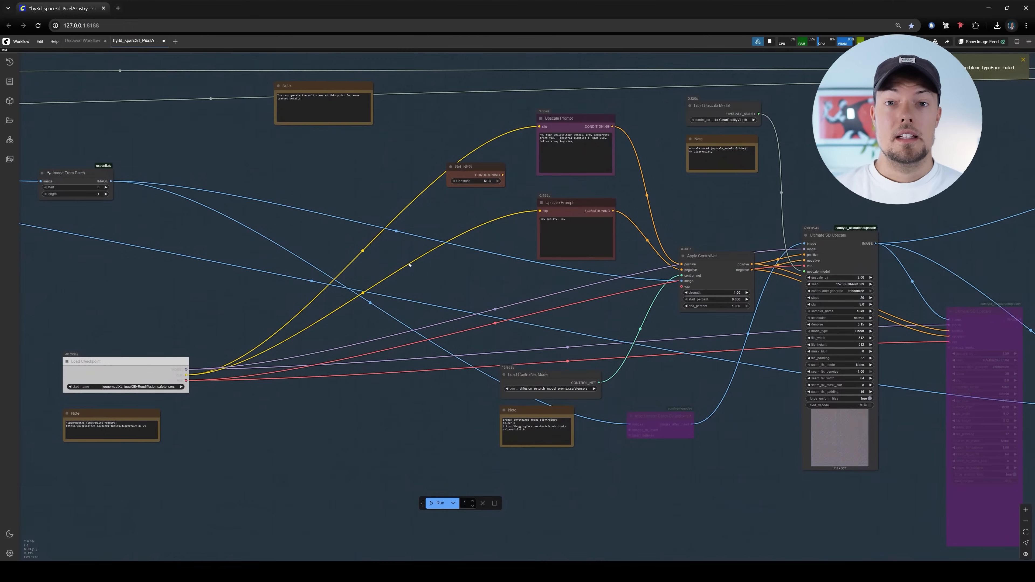
{"action": "scroll", "coordinate": [604, 249], "scroll_direction": "down", "scroll_amount": 10}
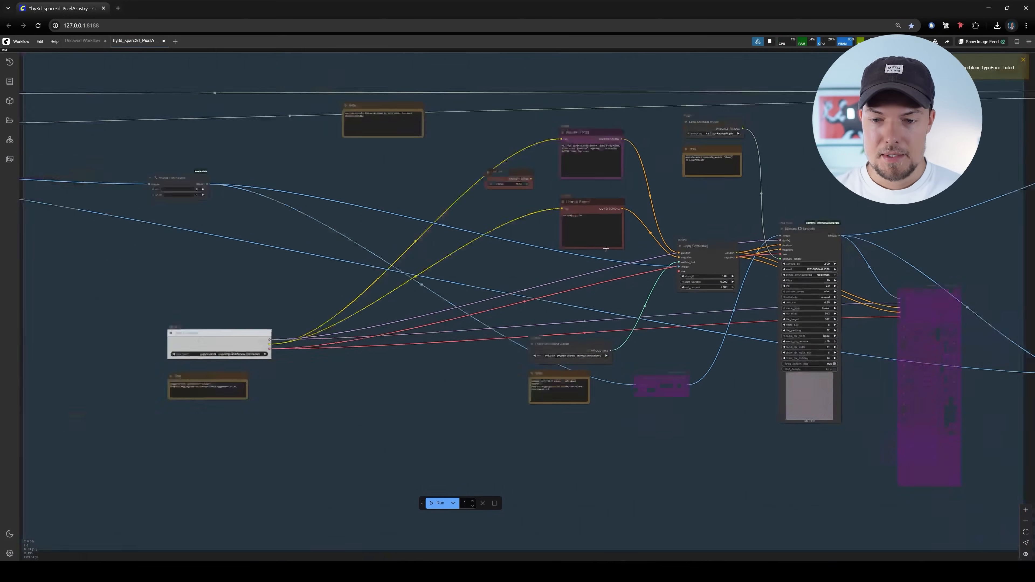
Recheck the unscaled side and front views in the Preview Image: Multiview results node
{"action": "left_click_drag", "start_coordinate": [403, 263], "coordinate": [612, 251]}
{"action": "scroll", "coordinate": [461, 287], "scroll_direction": "up", "scroll_amount": 14}
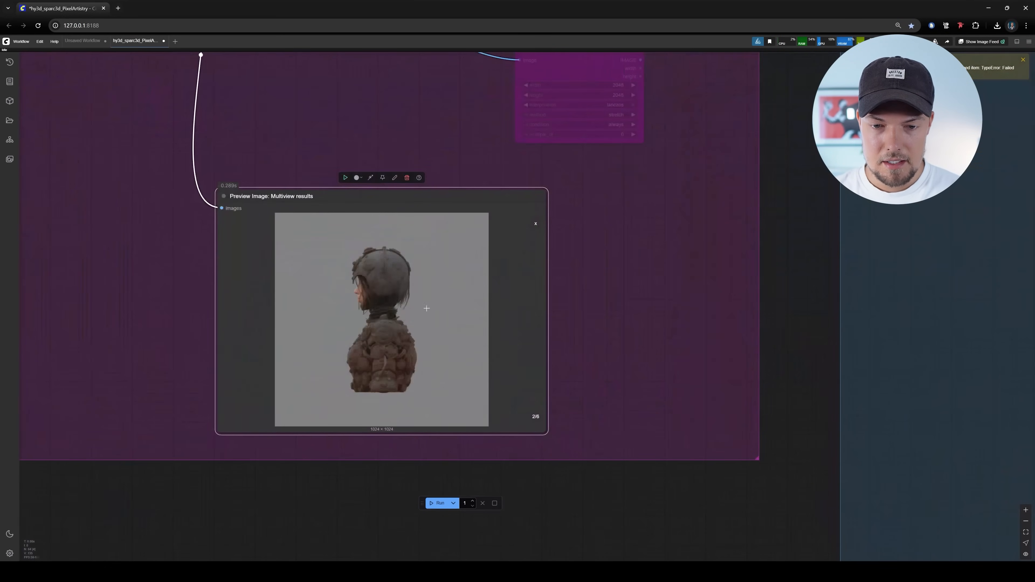
{"action": "scroll", "coordinate": [385, 333], "scroll_direction": "up", "scroll_amount": 5}
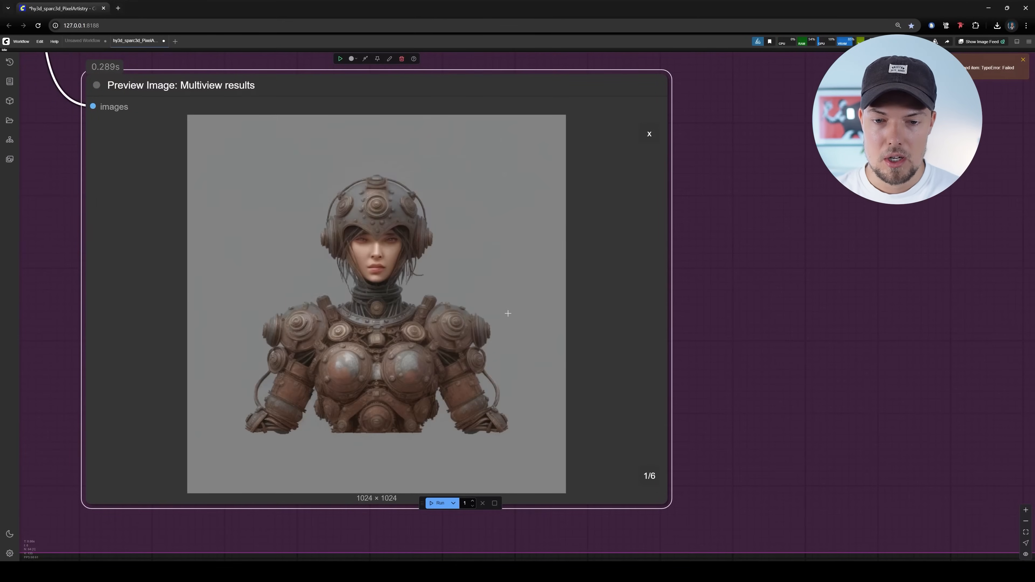
{"action": "scroll", "coordinate": [607, 298], "scroll_direction": "down", "scroll_amount": 18}
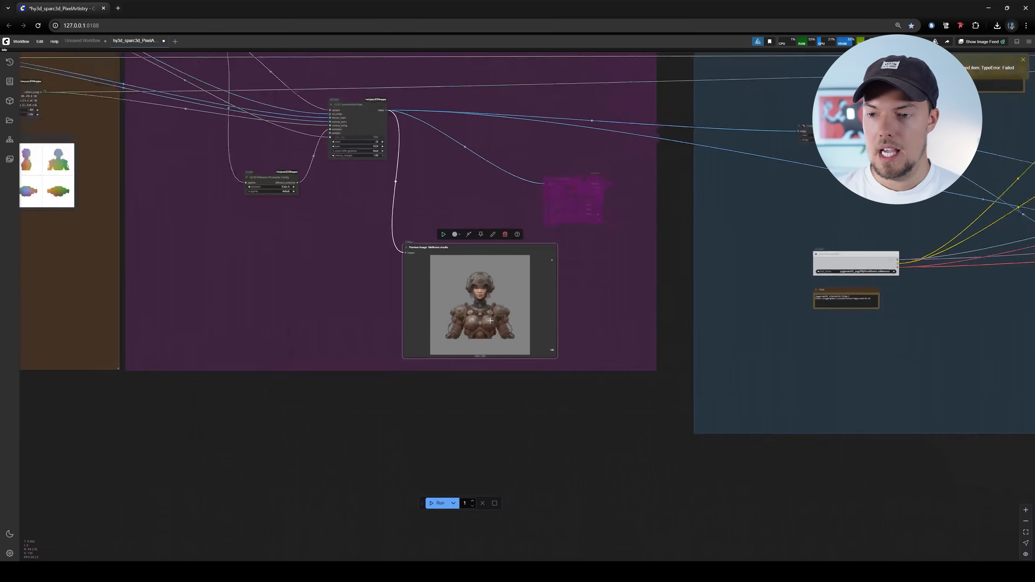
Examine the checkpoint, ControlNet and upscale model loaders in the upscaling group together with their download notes
{"action": "left_click_drag", "start_coordinate": [652, 314], "coordinate": [303, 338]}
{"action": "scroll", "coordinate": [608, 232], "scroll_direction": "up", "scroll_amount": 8}
{"action": "scroll", "coordinate": [608, 232], "scroll_direction": "up", "scroll_amount": 1}
{"action": "left_click_drag", "start_coordinate": [608, 231], "coordinate": [813, 124]}
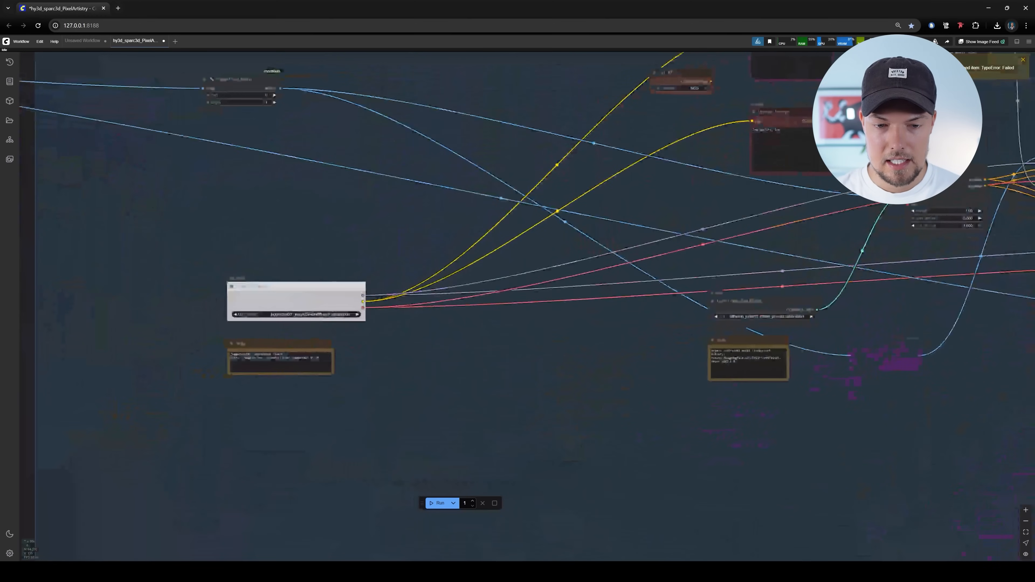
{"action": "scroll", "coordinate": [590, 274], "scroll_direction": "down", "scroll_amount": 10}
{"action": "scroll", "coordinate": [777, 211], "scroll_direction": "up", "scroll_amount": 10}
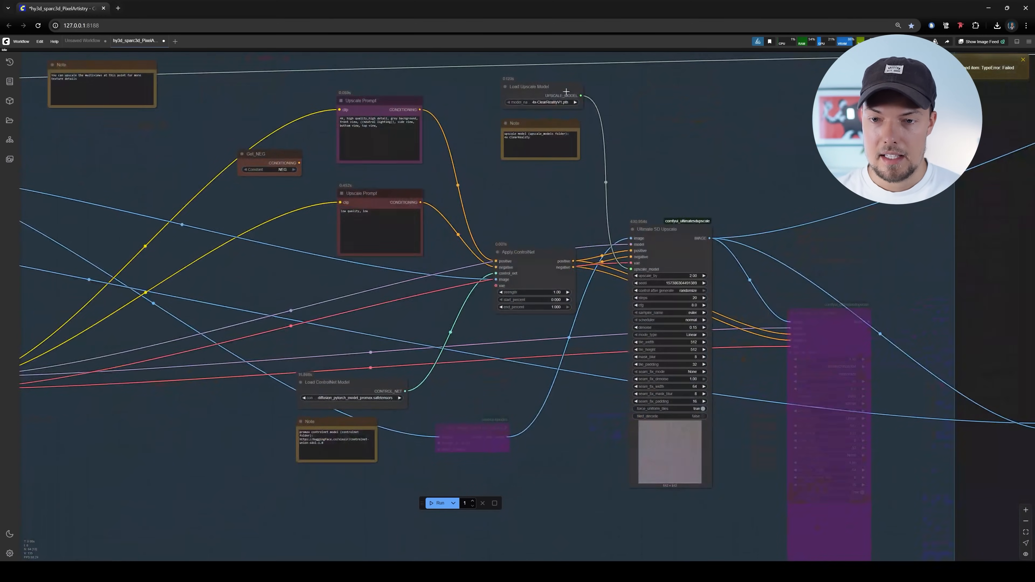
Inspect the Ultimate SD Upscale node's parameters and the links carrying its image output
{"action": "scroll", "coordinate": [596, 94], "scroll_direction": "up", "scroll_amount": 7}
{"action": "left_click_drag", "start_coordinate": [786, 337], "coordinate": [542, 267]}
{"action": "scroll", "coordinate": [518, 161], "scroll_direction": "down", "scroll_amount": 5}
{"action": "scroll", "coordinate": [507, 306], "scroll_direction": "up", "scroll_amount": 5}
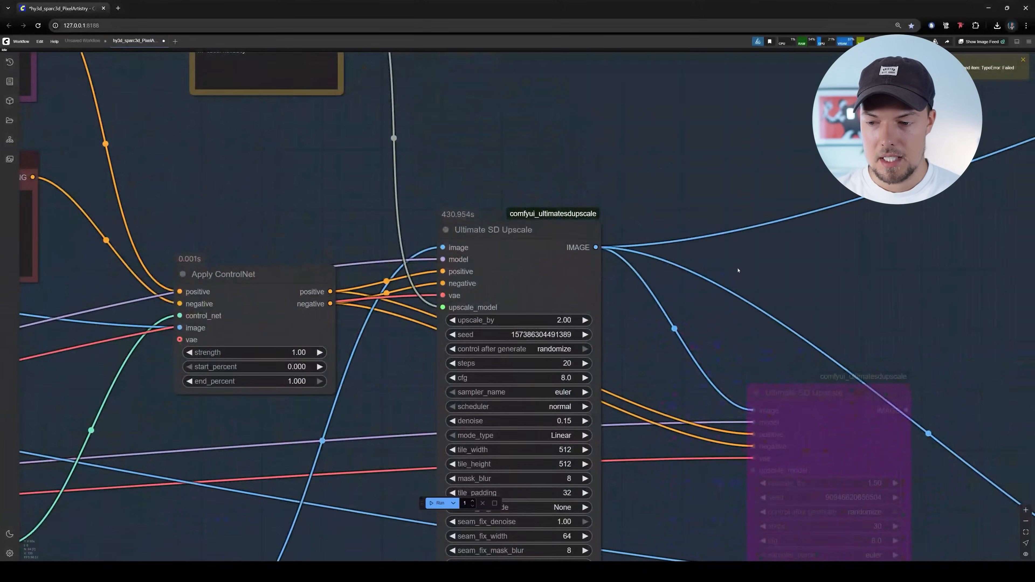
{"action": "scroll", "coordinate": [741, 271], "scroll_direction": "down", "scroll_amount": 6}
Compare images A1 and B1 of the warrior's front view in the image comparison node, checking face and armour detail
{"action": "left_click_drag", "start_coordinate": [749, 279], "coordinate": [425, 146]}
{"action": "left_click_drag", "start_coordinate": [776, 231], "coordinate": [515, 88]}
{"action": "scroll", "coordinate": [727, 296], "scroll_direction": "up", "scroll_amount": 7}
{"action": "left_click_drag", "start_coordinate": [397, 219], "coordinate": [511, 237]}
{"action": "scroll", "coordinate": [513, 238], "scroll_direction": "up", "scroll_amount": 4}
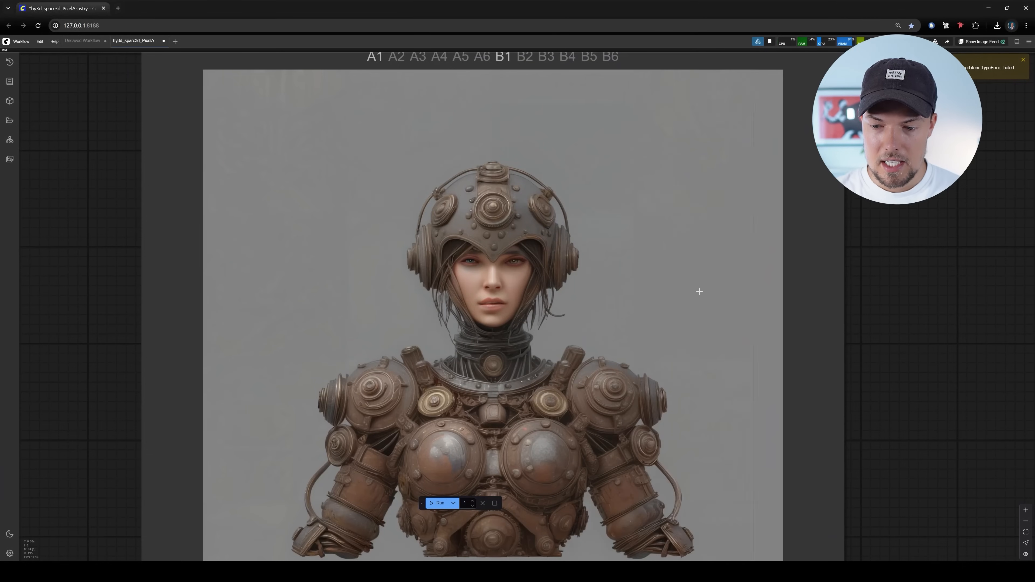
{"action": "left_click_drag", "start_coordinate": [441, 320], "coordinate": [427, 264]}
{"action": "scroll", "coordinate": [427, 263], "scroll_direction": "up", "scroll_amount": 5}
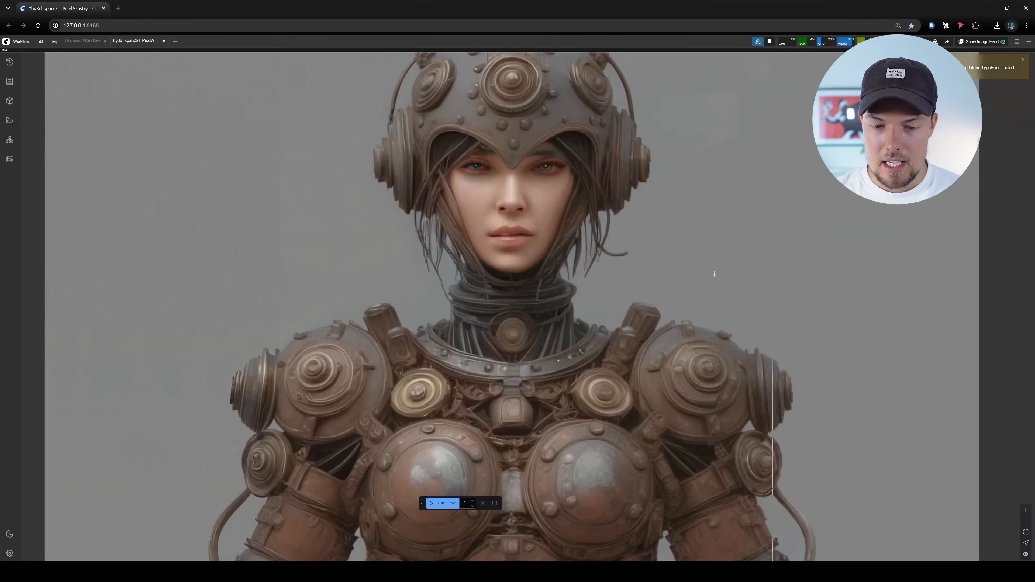
{"action": "scroll", "coordinate": [373, 275], "scroll_direction": "down", "scroll_amount": 1}
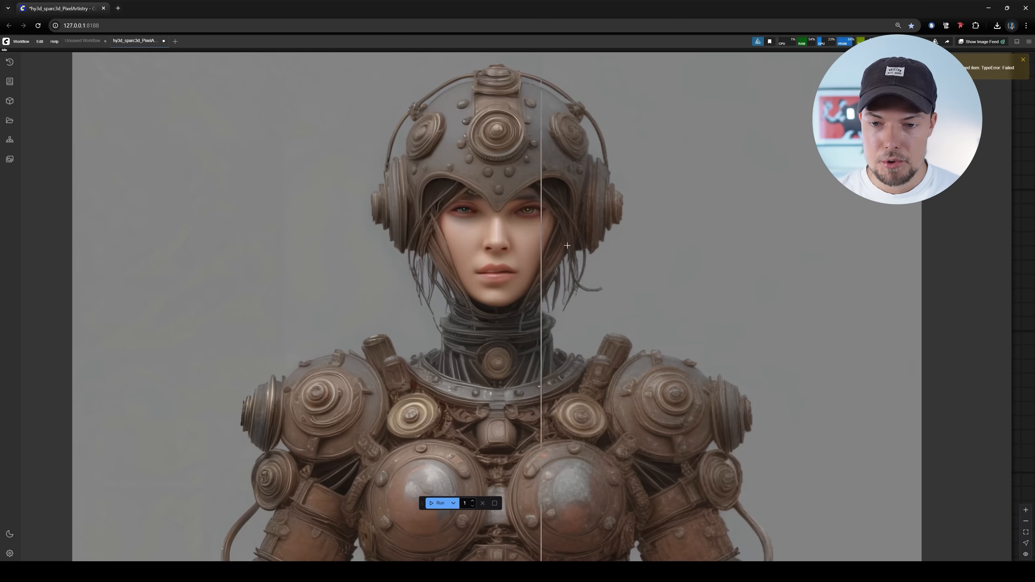
{"action": "left_click_drag", "start_coordinate": [711, 293], "coordinate": [704, 226]}
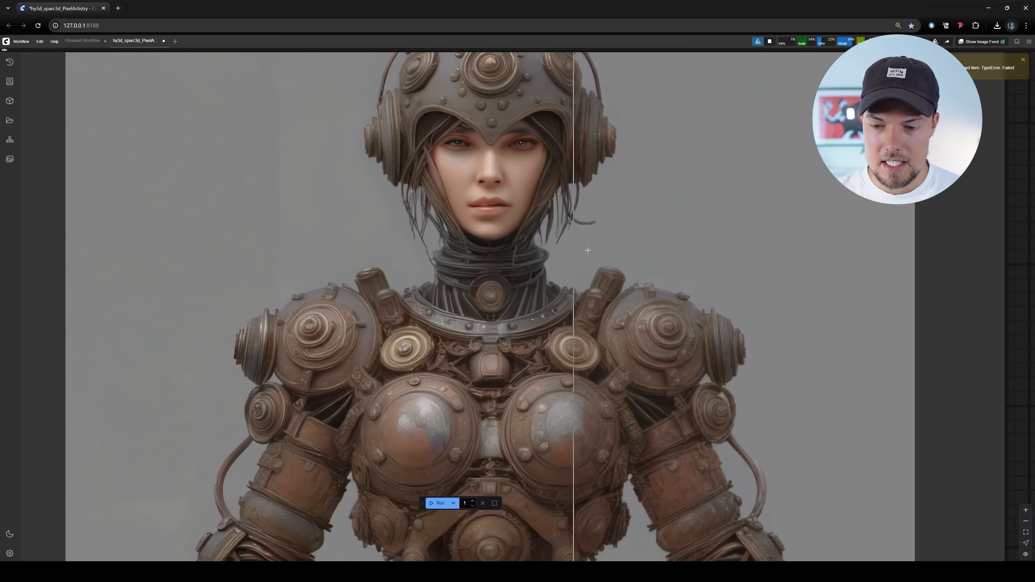
{"action": "scroll", "coordinate": [765, 283], "scroll_direction": "down", "scroll_amount": 4}
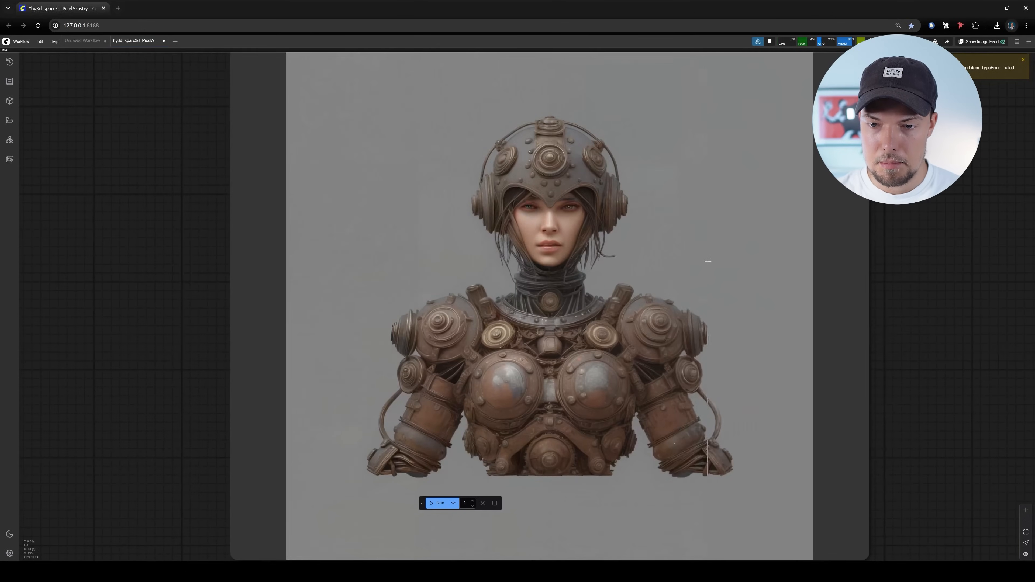
Switch the image comparison to the side view pair A2 and B2
{"action": "scroll", "coordinate": [707, 261], "scroll_direction": "down", "scroll_amount": 4}
{"action": "left_click_drag", "start_coordinate": [707, 261], "coordinate": [678, 395]}
{"action": "scroll", "coordinate": [625, 216], "scroll_direction": "up", "scroll_amount": 6}
{"action": "left_click", "coordinate": [560, 245]}
{"action": "left_click", "coordinate": [425, 241]}
Return the image comparison to the front view pair A1 and B1
{"action": "left_click_drag", "start_coordinate": [626, 318], "coordinate": [612, 145]}
{"action": "scroll", "coordinate": [627, 191], "scroll_direction": "down", "scroll_amount": 2}
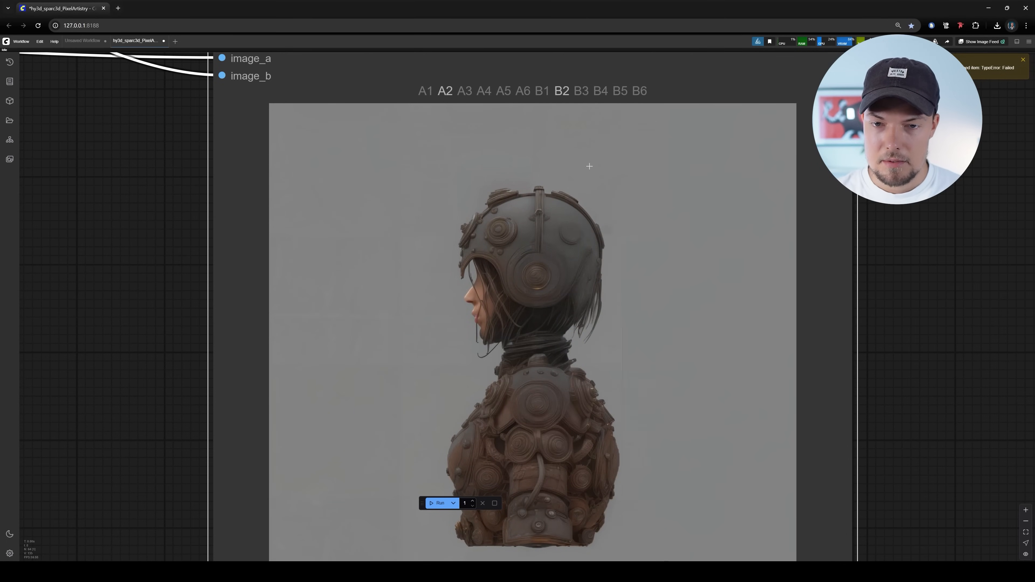
{"action": "left_click", "coordinate": [425, 91]}
{"action": "left_click", "coordinate": [539, 92]}
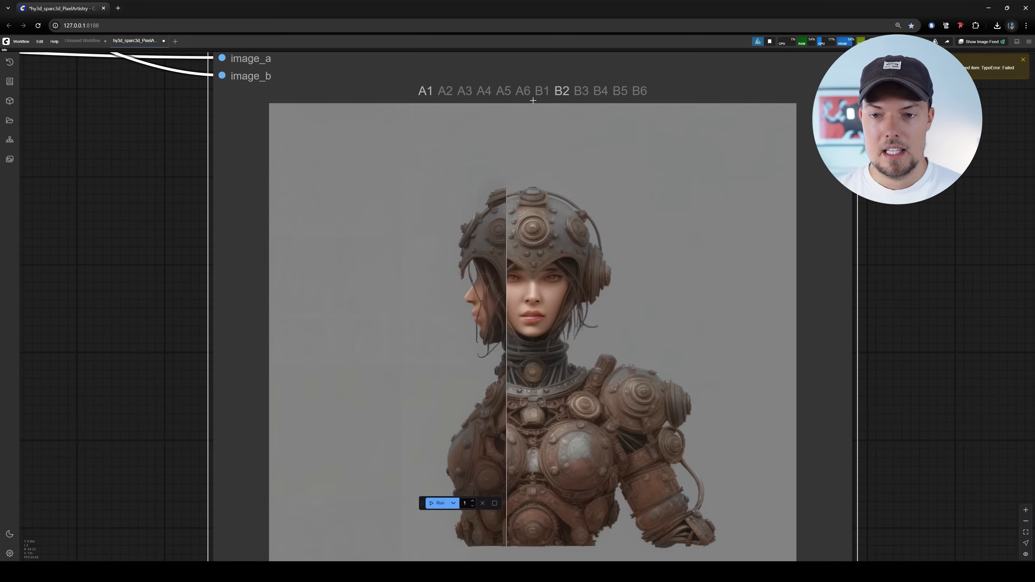
Compare the upscaled and original front views up close on the chest and shoulder armour, sweeping the comparison divider across
{"action": "scroll", "coordinate": [604, 339], "scroll_direction": "up", "scroll_amount": 5}
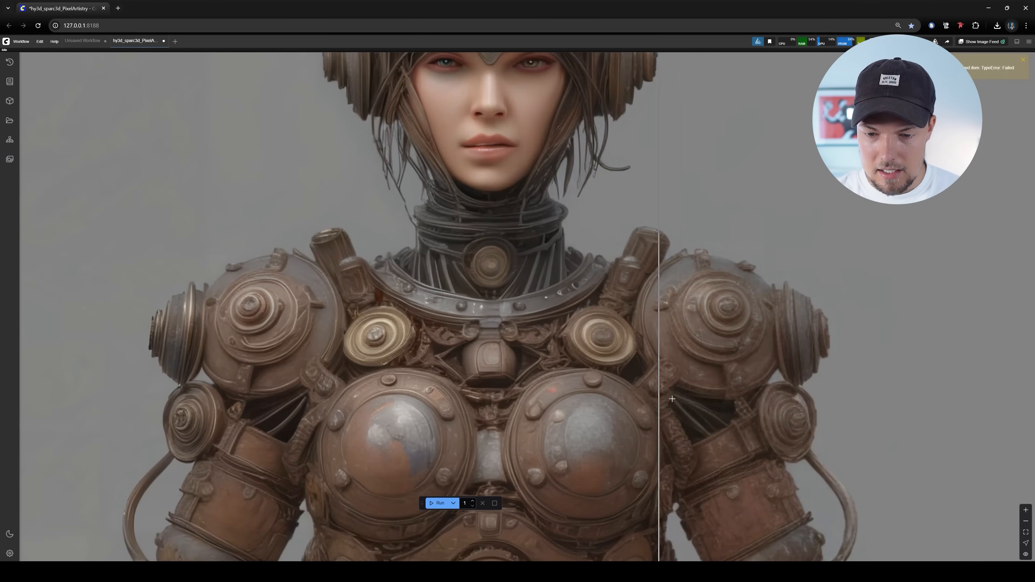
{"action": "scroll", "coordinate": [606, 419], "scroll_direction": "up", "scroll_amount": 3}
{"action": "left_click_drag", "start_coordinate": [215, 457], "coordinate": [340, 324]}
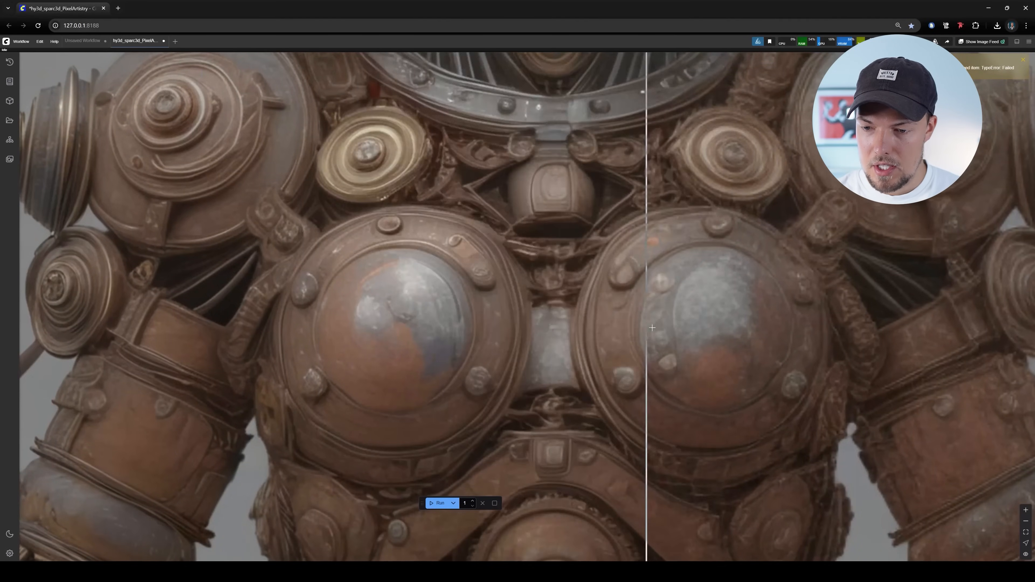
{"action": "left_click_drag", "start_coordinate": [726, 301], "coordinate": [597, 329]}
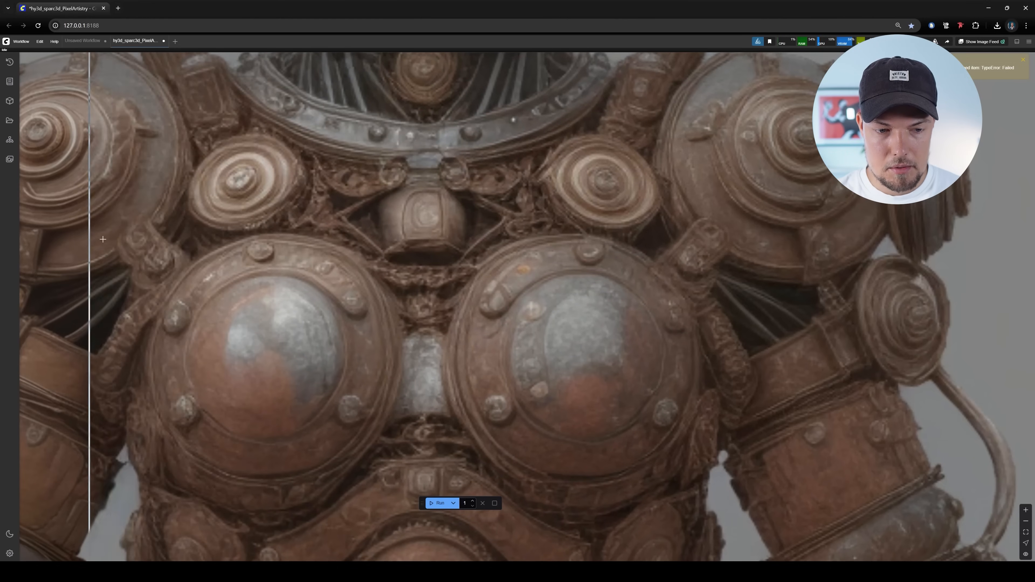
Examine the denoise setting of the active Ultimate SD Upscale node feeding the image comparison
{"action": "scroll", "coordinate": [443, 367], "scroll_direction": "down", "scroll_amount": 3}
{"action": "scroll", "coordinate": [452, 359], "scroll_direction": "down", "scroll_amount": 8}
{"action": "scroll", "coordinate": [660, 238], "scroll_direction": "down", "scroll_amount": 4}
{"action": "left_click_drag", "start_coordinate": [718, 106], "coordinate": [855, 423]}
{"action": "scroll", "coordinate": [570, 306], "scroll_direction": "down", "scroll_amount": 5}
{"action": "left_click_drag", "start_coordinate": [570, 306], "coordinate": [949, 329]}
{"action": "scroll", "coordinate": [459, 245], "scroll_direction": "up", "scroll_amount": 7}
{"action": "scroll", "coordinate": [459, 245], "scroll_direction": "up", "scroll_amount": 1}
{"action": "left_click_drag", "start_coordinate": [691, 355], "coordinate": [641, 266]}
{"action": "scroll", "coordinate": [657, 323], "scroll_direction": "up", "scroll_amount": 3}
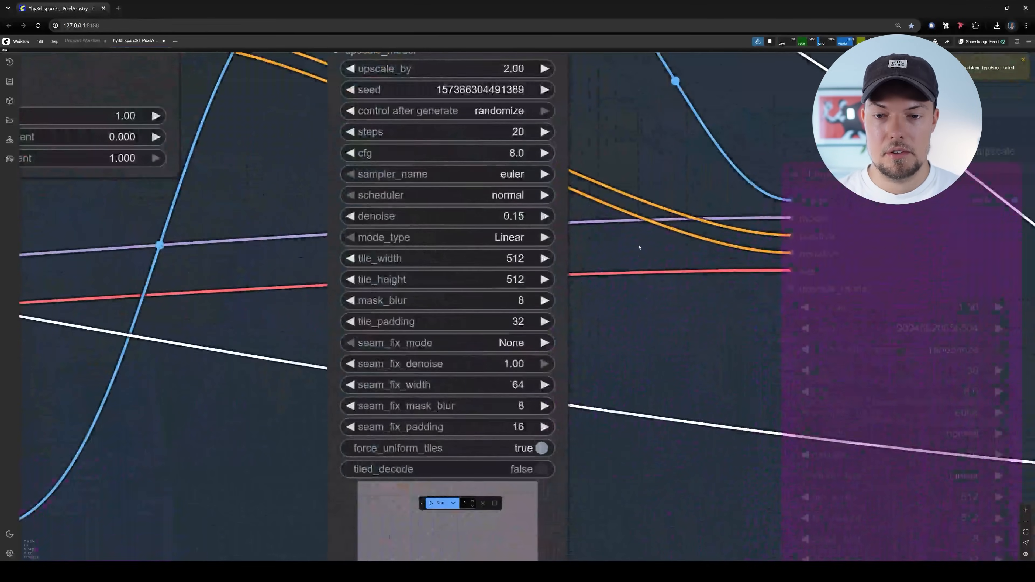
{"action": "scroll", "coordinate": [510, 222], "scroll_direction": "up", "scroll_amount": 3}
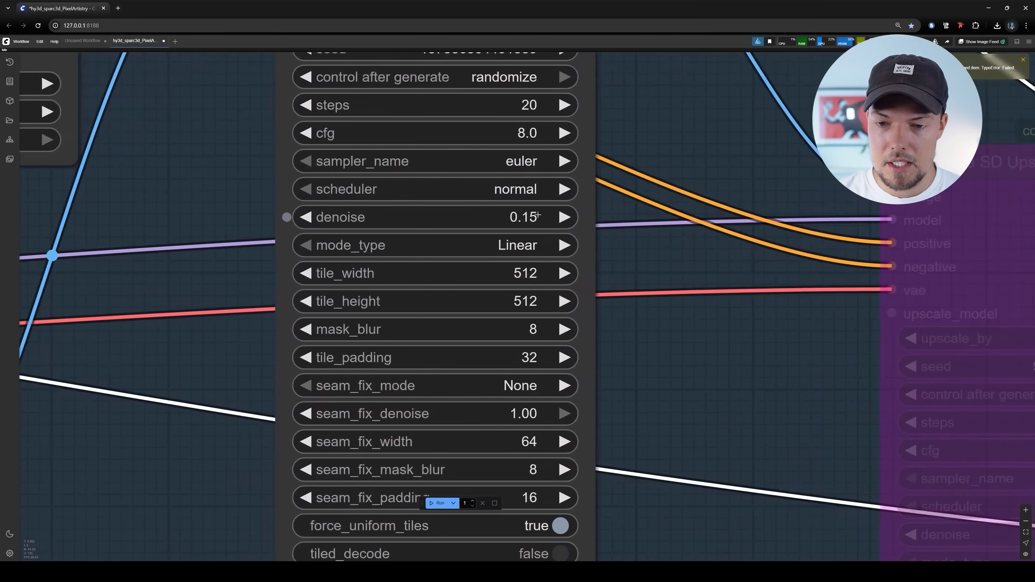
Review the steps and upscale_by settings of the active Ultimate SD Upscale node
{"action": "scroll", "coordinate": [509, 220], "scroll_direction": "down", "scroll_amount": 5}
{"action": "left_click_drag", "start_coordinate": [535, 150], "coordinate": [524, 196]}
{"action": "scroll", "coordinate": [525, 196], "scroll_direction": "up", "scroll_amount": 4}
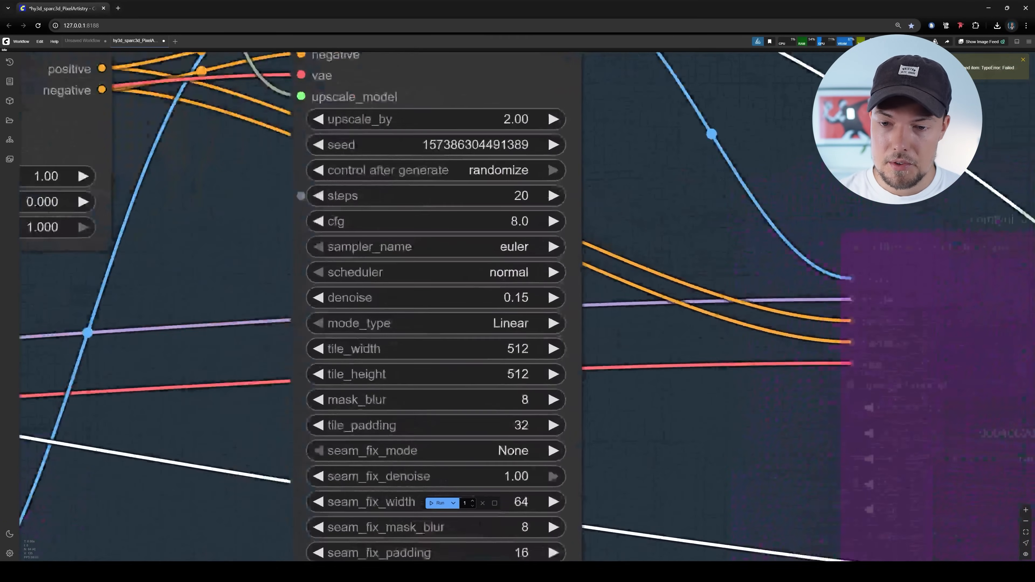
{"action": "left_click_drag", "start_coordinate": [691, 224], "coordinate": [607, 281]}
{"action": "scroll", "coordinate": [595, 274], "scroll_direction": "down", "scroll_amount": 3}
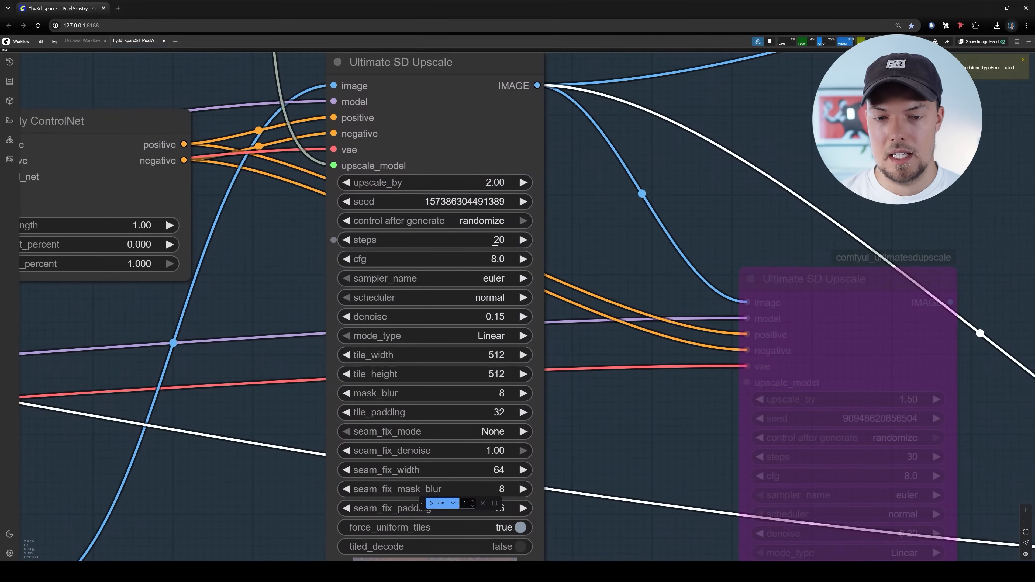
{"action": "left_click_drag", "start_coordinate": [626, 294], "coordinate": [646, 317]}
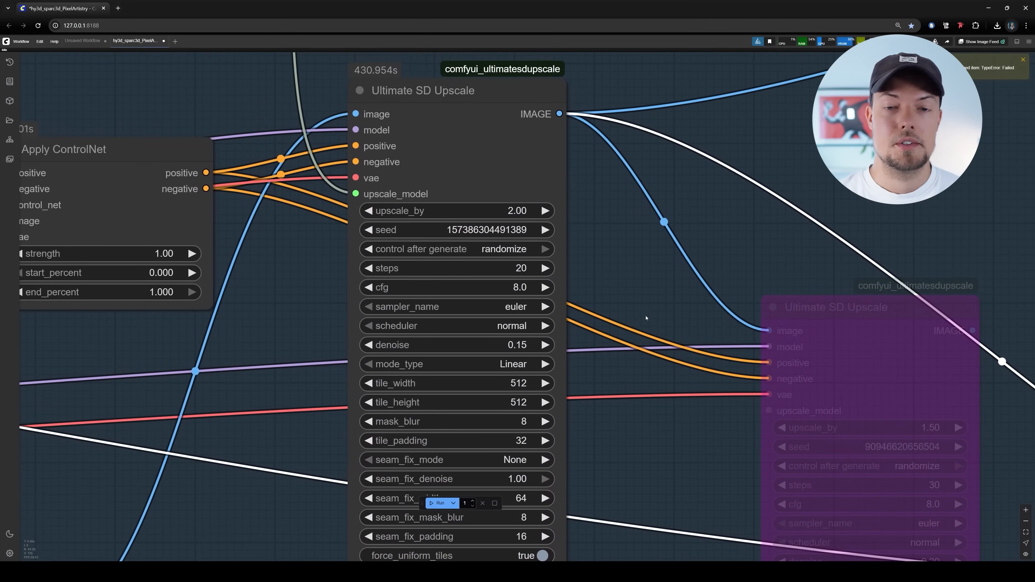
Select the bypassed second Ultimate SD Upscale node and inspect how it links to the first one
{"action": "scroll", "coordinate": [646, 298], "scroll_direction": "down", "scroll_amount": 4}
{"action": "left_click_drag", "start_coordinate": [703, 271], "coordinate": [605, 275]}
{"action": "scroll", "coordinate": [533, 242], "scroll_direction": "up", "scroll_amount": 5}
{"action": "left_click_drag", "start_coordinate": [524, 223], "coordinate": [327, 99]}
{"action": "scroll", "coordinate": [326, 99], "scroll_direction": "down", "scroll_amount": 3}
{"action": "left_click_drag", "start_coordinate": [531, 202], "coordinate": [474, 158]}
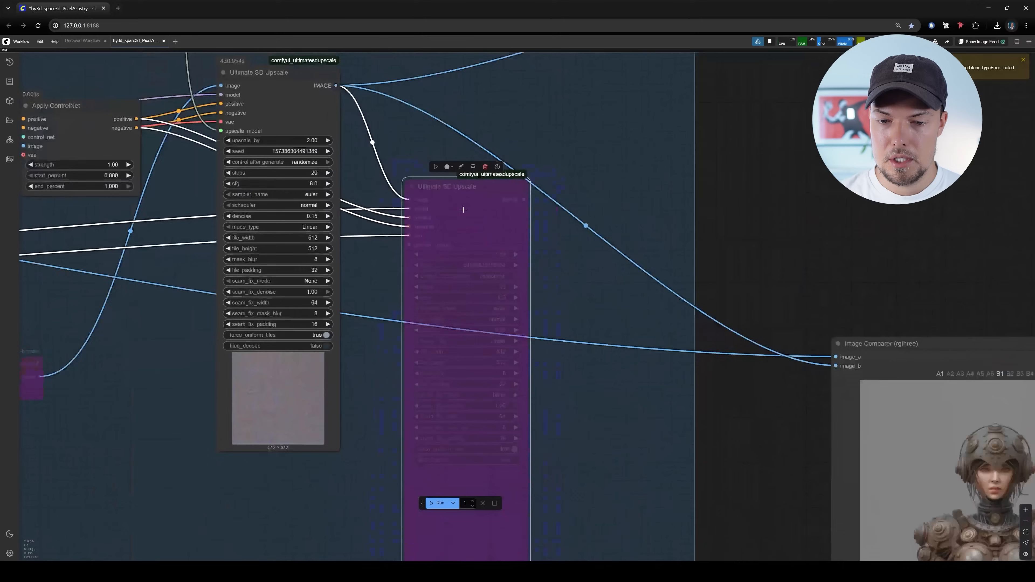
{"action": "scroll", "coordinate": [513, 267], "scroll_direction": "down", "scroll_amount": 3}
{"action": "left_click_drag", "start_coordinate": [521, 275], "coordinate": [409, 218]}
{"action": "scroll", "coordinate": [424, 229], "scroll_direction": "down", "scroll_amount": 4}
{"action": "scroll", "coordinate": [425, 229], "scroll_direction": "up", "scroll_amount": 3}
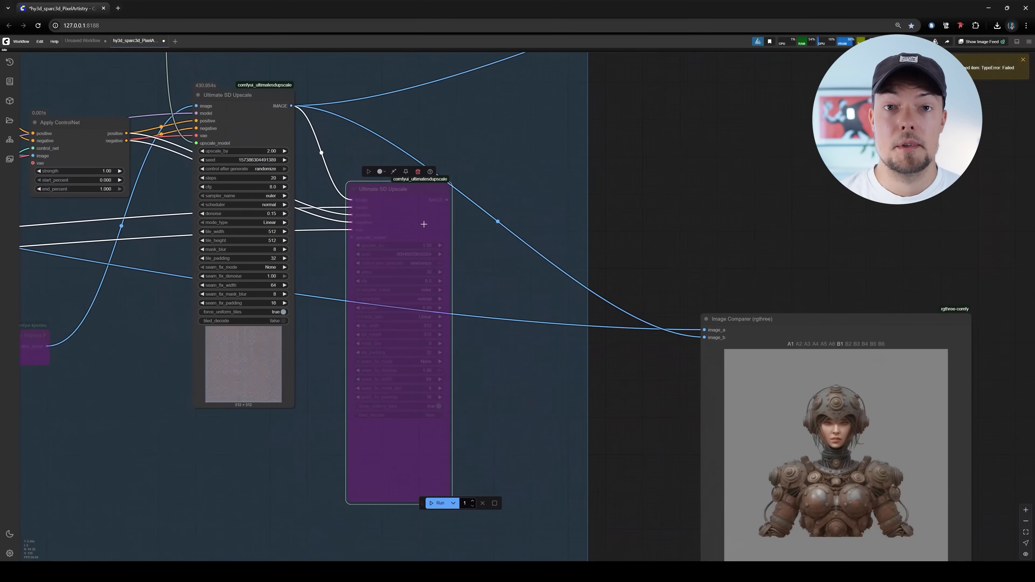
{"action": "scroll", "coordinate": [570, 189], "scroll_direction": "down", "scroll_amount": 3}
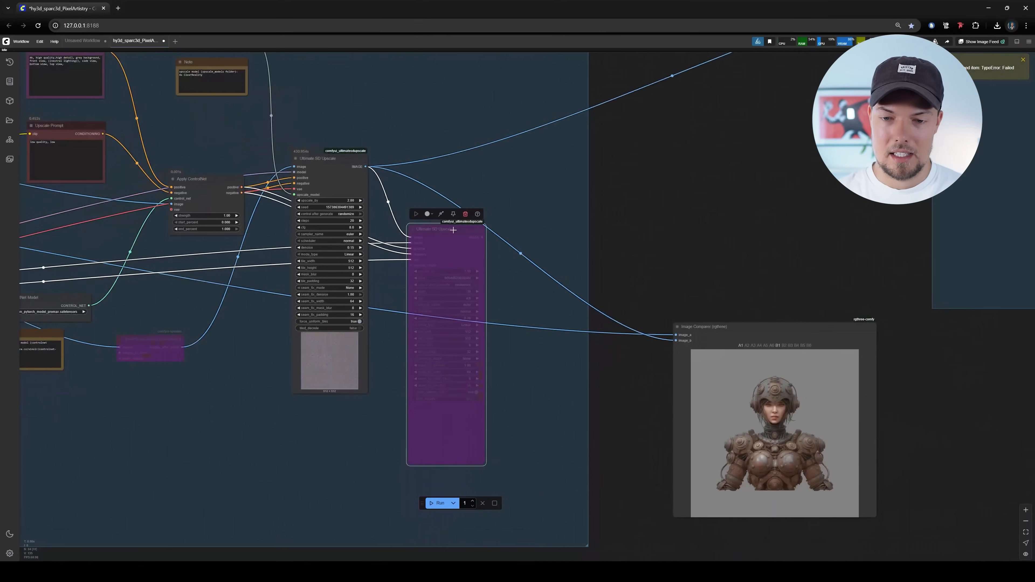
Examine the Textures group's multiview bake, vertex inpaint and CV2 inpaint nodes with their texture previews
{"action": "scroll", "coordinate": [669, 223], "scroll_direction": "down", "scroll_amount": 6}
{"action": "left_click_drag", "start_coordinate": [994, 305], "coordinate": [484, 413]}
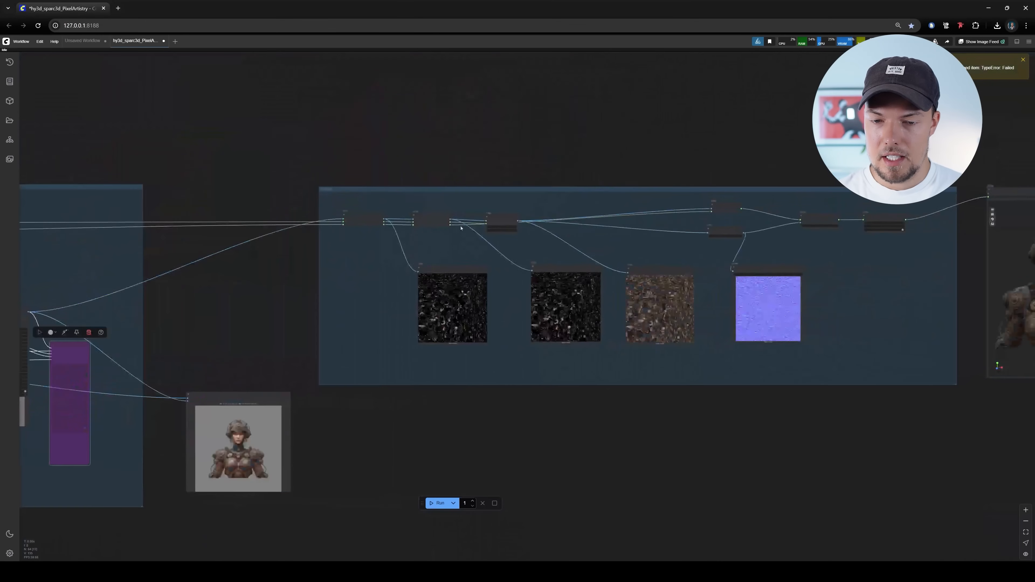
{"action": "scroll", "coordinate": [352, 292], "scroll_direction": "up", "scroll_amount": 11}
{"action": "left_click_drag", "start_coordinate": [358, 282], "coordinate": [311, 228]}
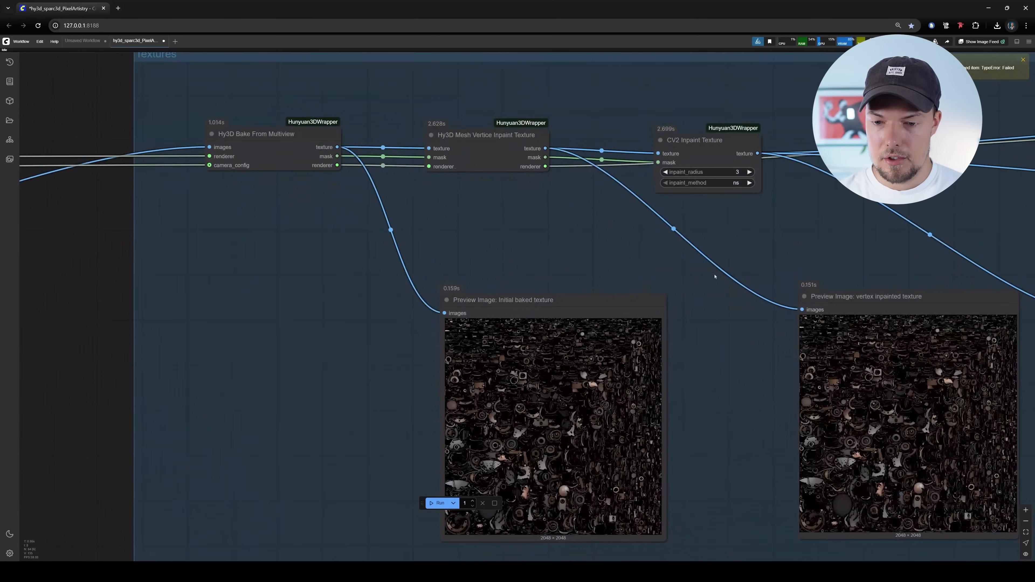
{"action": "left_click_drag", "start_coordinate": [712, 262], "coordinate": [657, 210]}
{"action": "left_click_drag", "start_coordinate": [660, 276], "coordinate": [676, 315]}
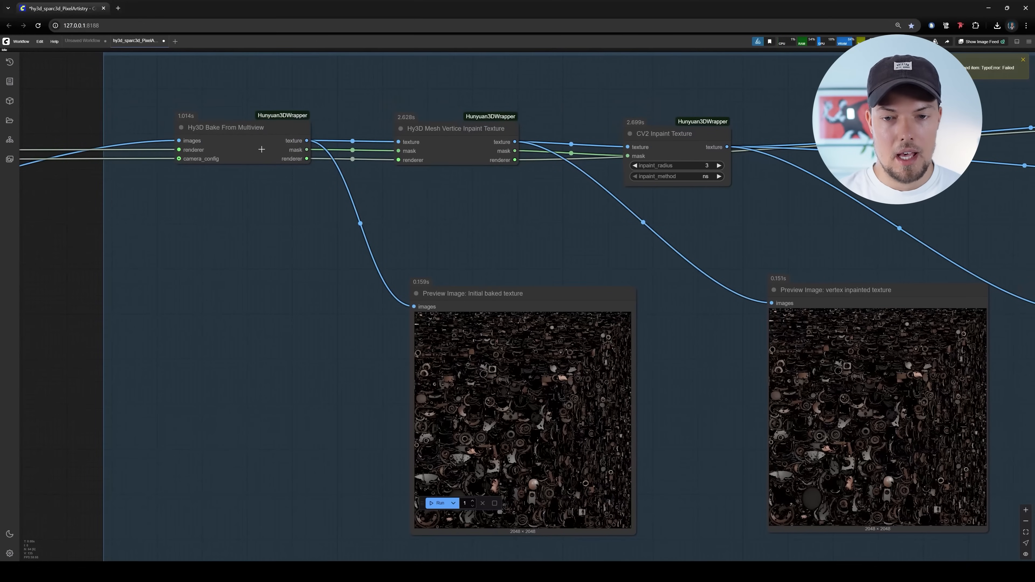
{"action": "left_click_drag", "start_coordinate": [564, 244], "coordinate": [337, 209]}
{"action": "left_click_drag", "start_coordinate": [825, 233], "coordinate": [380, 234]}
Inspect the generated normal map in the Save Image node of the Textures group
{"action": "scroll", "coordinate": [627, 203], "scroll_direction": "down", "scroll_amount": 4}
{"action": "scroll", "coordinate": [774, 199], "scroll_direction": "up", "scroll_amount": 6}
{"action": "left_click_drag", "start_coordinate": [699, 196], "coordinate": [626, 109]}
{"action": "scroll", "coordinate": [729, 400], "scroll_direction": "up", "scroll_amount": 6}
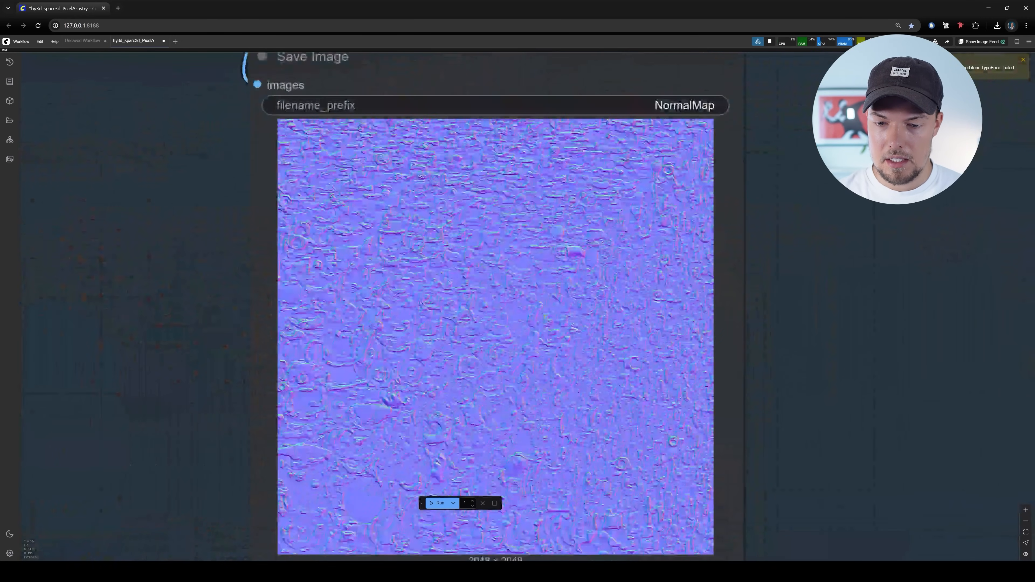
{"action": "left_click_drag", "start_coordinate": [516, 238], "coordinate": [521, 318]}
{"action": "scroll", "coordinate": [444, 302], "scroll_direction": "down", "scroll_amount": 5}
{"action": "left_click_drag", "start_coordinate": [546, 183], "coordinate": [593, 213]}
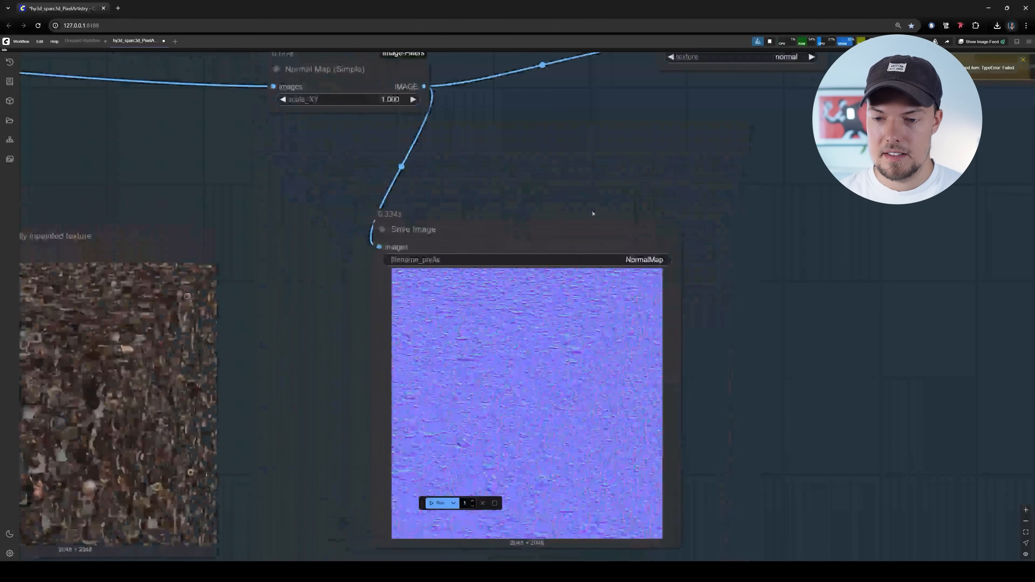
Follow the texture and normal map through the Apply Texture, Set Mesh PBR Textures and export mesh nodes
{"action": "left_click_drag", "start_coordinate": [775, 216], "coordinate": [693, 359]}
{"action": "left_click_drag", "start_coordinate": [599, 303], "coordinate": [704, 350]}
{"action": "scroll", "coordinate": [705, 339], "scroll_direction": "down", "scroll_amount": 4}
{"action": "left_click_drag", "start_coordinate": [800, 380], "coordinate": [807, 386]}
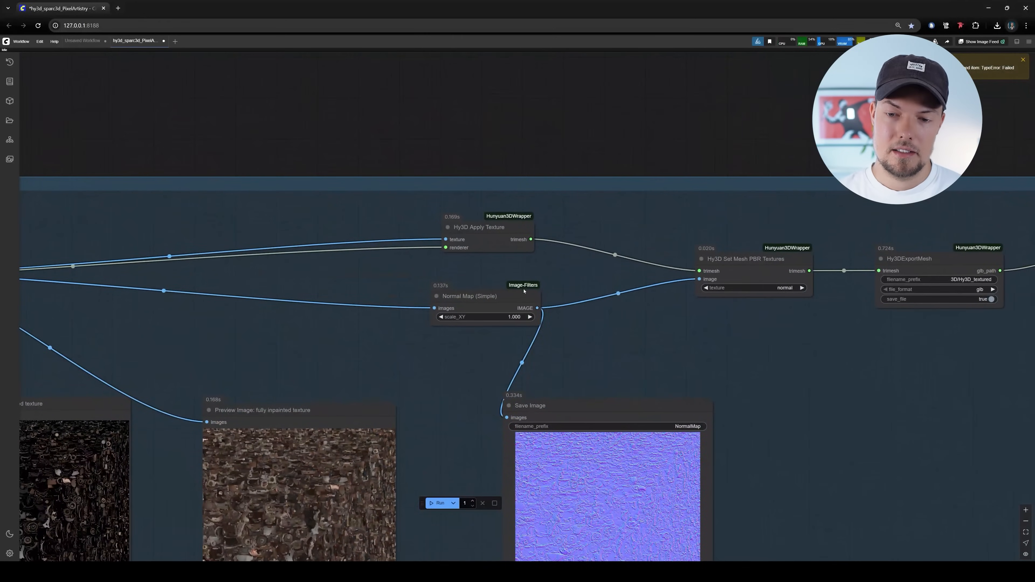
{"action": "scroll", "coordinate": [677, 294], "scroll_direction": "down", "scroll_amount": 5}
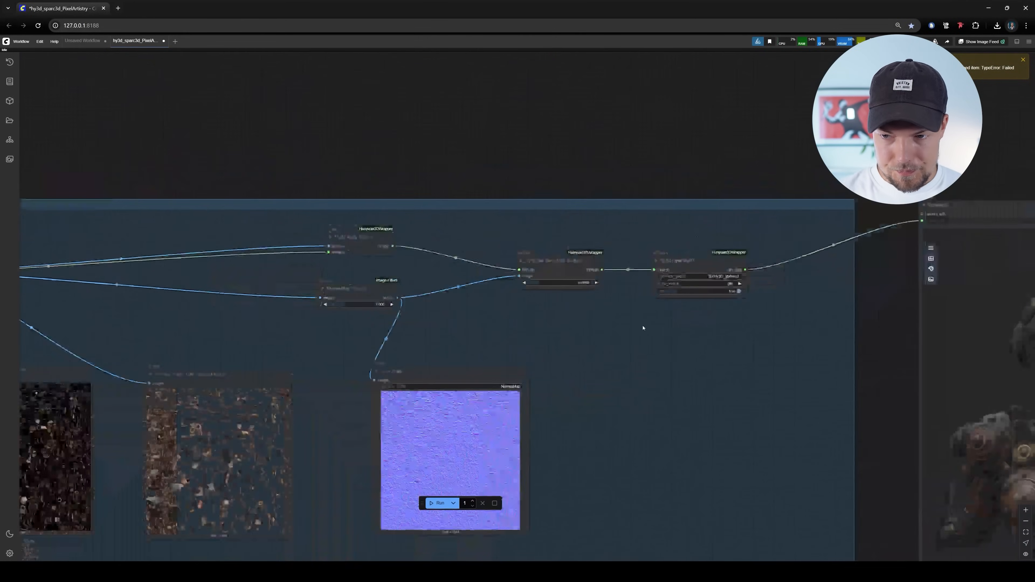
{"action": "left_click_drag", "start_coordinate": [670, 342], "coordinate": [525, 313]}
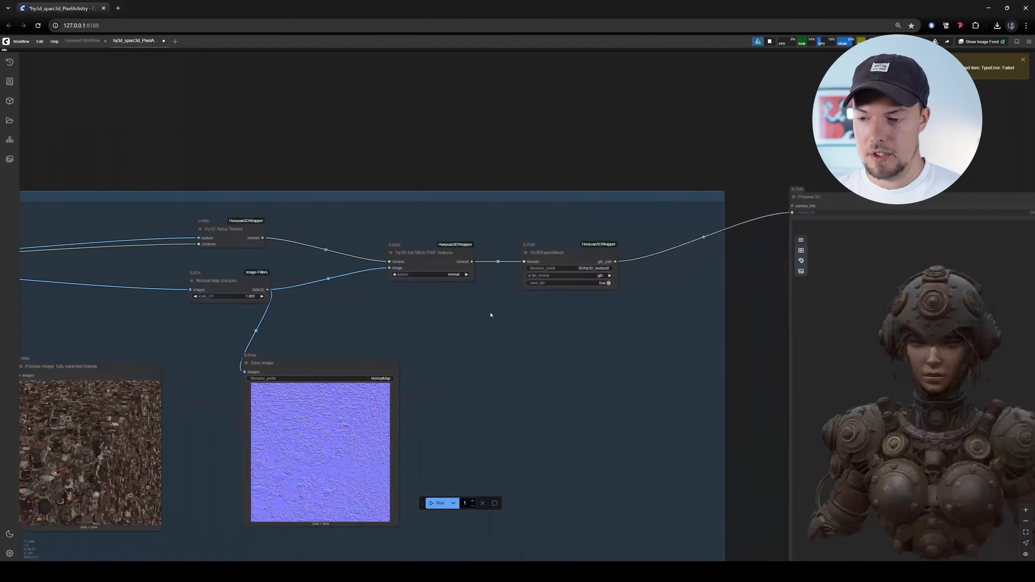
Check the final textured warrior in the Preview 3D node, viewing it from a slight angle
{"action": "scroll", "coordinate": [363, 296], "scroll_direction": "down", "scroll_amount": 4}
{"action": "left_click_drag", "start_coordinate": [362, 296], "coordinate": [249, 257]}
{"action": "scroll", "coordinate": [827, 273], "scroll_direction": "up", "scroll_amount": 7}
{"action": "left_click_drag", "start_coordinate": [747, 280], "coordinate": [741, 224]}
{"action": "left_click_drag", "start_coordinate": [495, 305], "coordinate": [617, 328]}
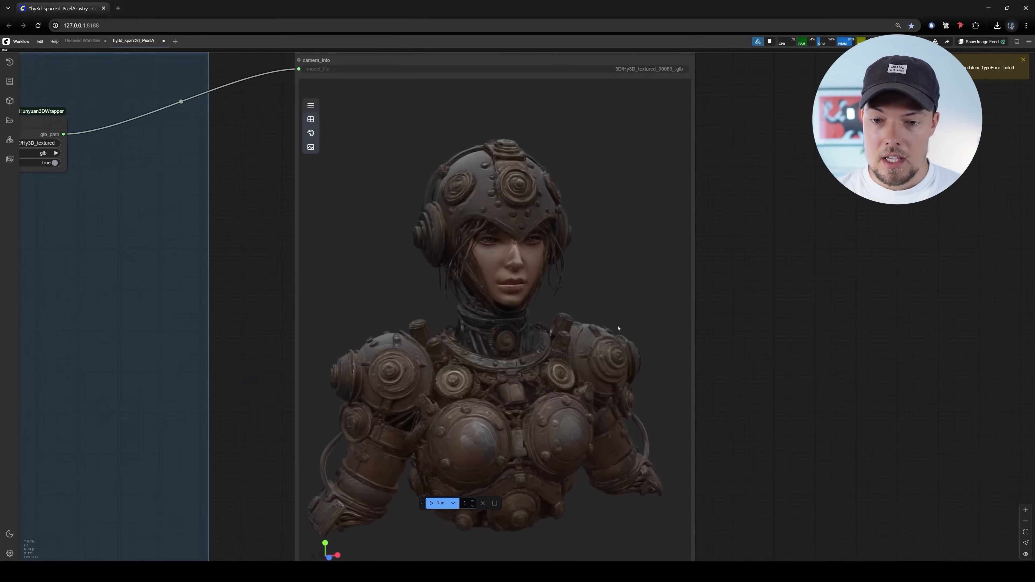
Select all nodes in the Delight group and turn off their bypass so the group is active
{"action": "scroll", "coordinate": [835, 332], "scroll_direction": "down", "scroll_amount": 15}
{"action": "left_click_drag", "start_coordinate": [506, 313], "coordinate": [652, 359]}
{"action": "left_click_drag", "start_coordinate": [569, 264], "coordinate": [772, 304]}
{"action": "scroll", "coordinate": [771, 305], "scroll_direction": "down", "scroll_amount": 7}
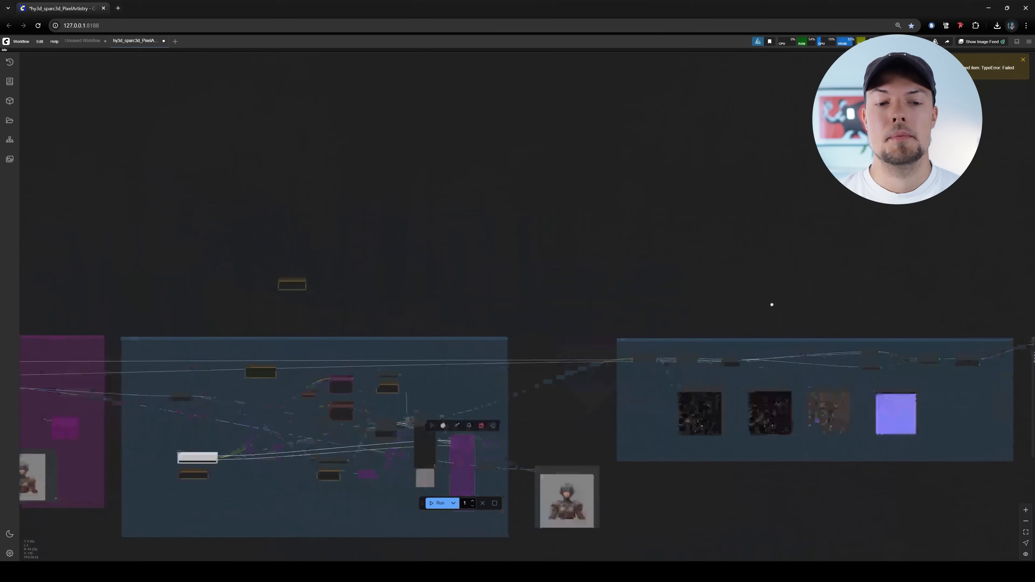
{"action": "left_click_drag", "start_coordinate": [518, 285], "coordinate": [767, 238]}
{"action": "scroll", "coordinate": [397, 285], "scroll_direction": "up", "scroll_amount": 5}
{"action": "scroll", "coordinate": [434, 381], "scroll_direction": "up", "scroll_amount": 15}
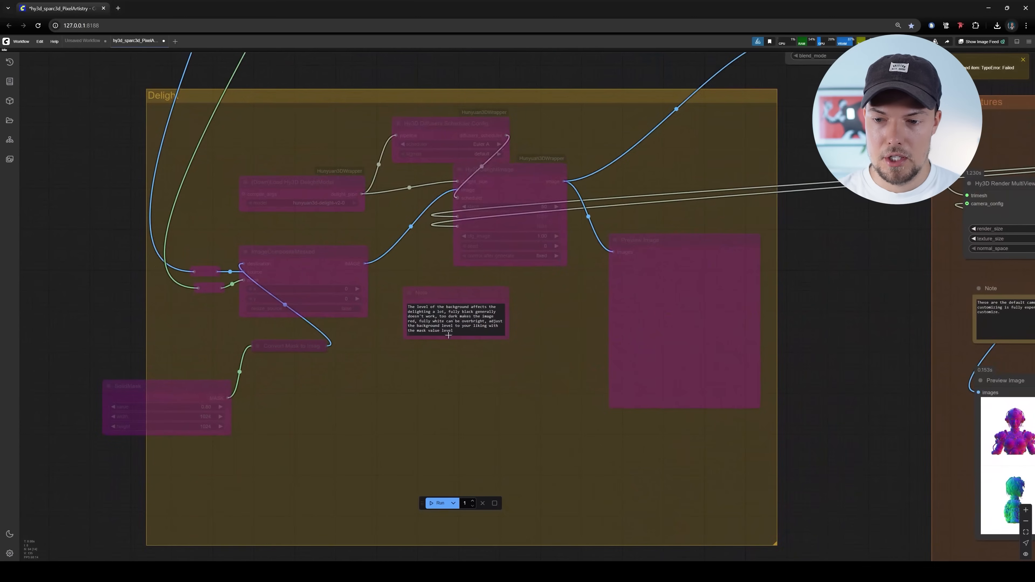
{"action": "scroll", "coordinate": [443, 362], "scroll_direction": "down", "scroll_amount": 4}
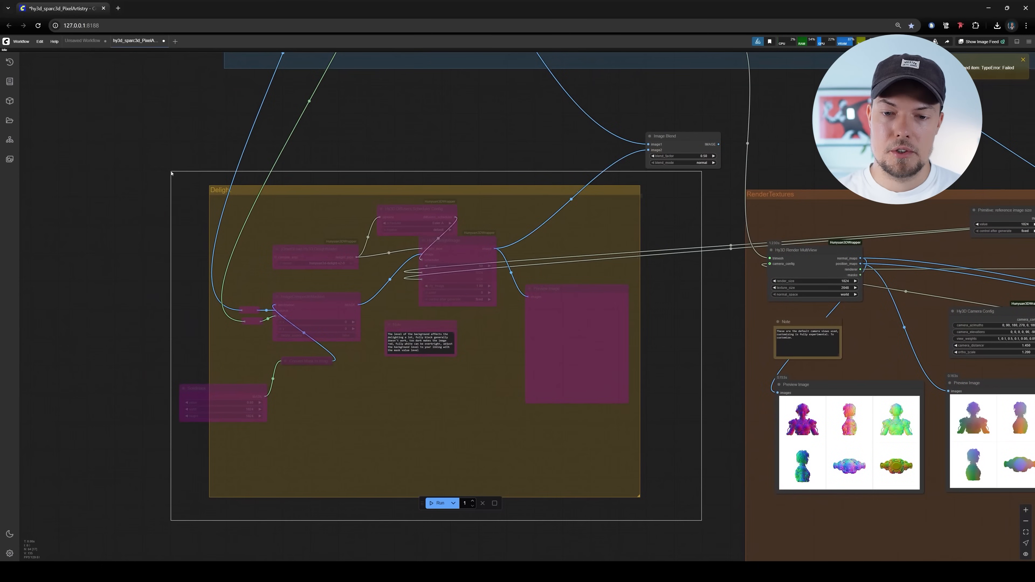
{"action": "left_click_drag", "start_coordinate": [167, 195], "coordinate": [168, 196]}
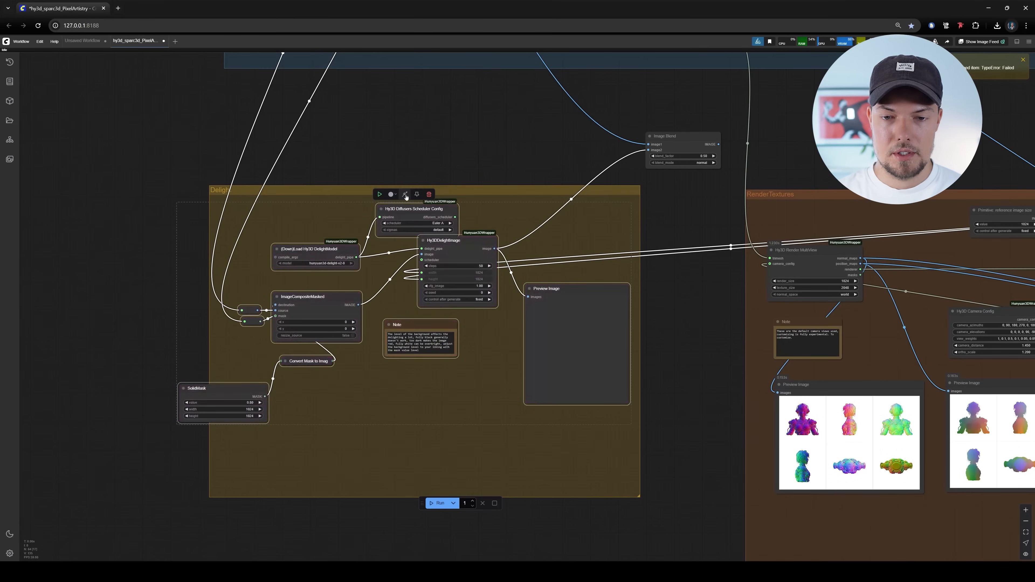
{"action": "scroll", "coordinate": [469, 190], "scroll_direction": "up", "scroll_amount": 4}
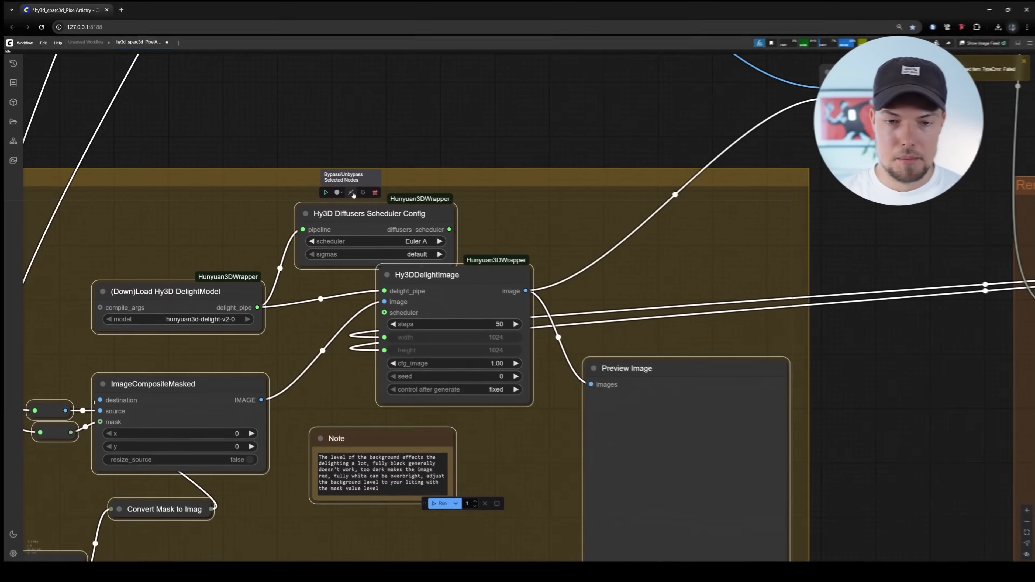
{"action": "scroll", "coordinate": [620, 247], "scroll_direction": "down", "scroll_amount": 6}
{"action": "left_click_drag", "start_coordinate": [875, 296], "coordinate": [681, 286]}
{"action": "left_click", "coordinate": [681, 287]}
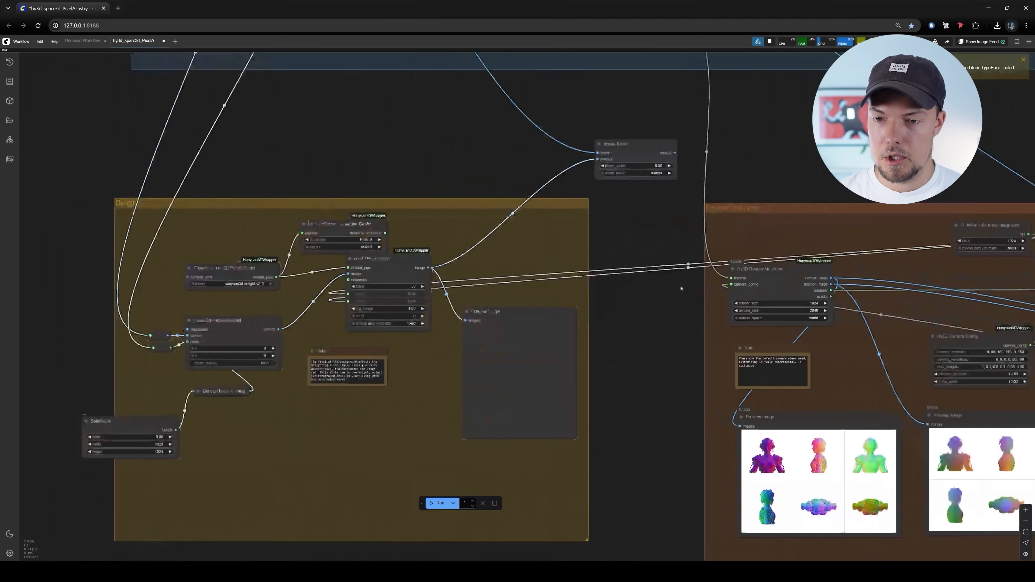
Select the Image Blend node above the RenderTextures group and inspect its blend_factor and blend_mode settings
{"action": "left_click_drag", "start_coordinate": [713, 192], "coordinate": [577, 289]}
{"action": "scroll", "coordinate": [577, 289], "scroll_direction": "up", "scroll_amount": 5}
{"action": "left_click", "coordinate": [479, 218]}
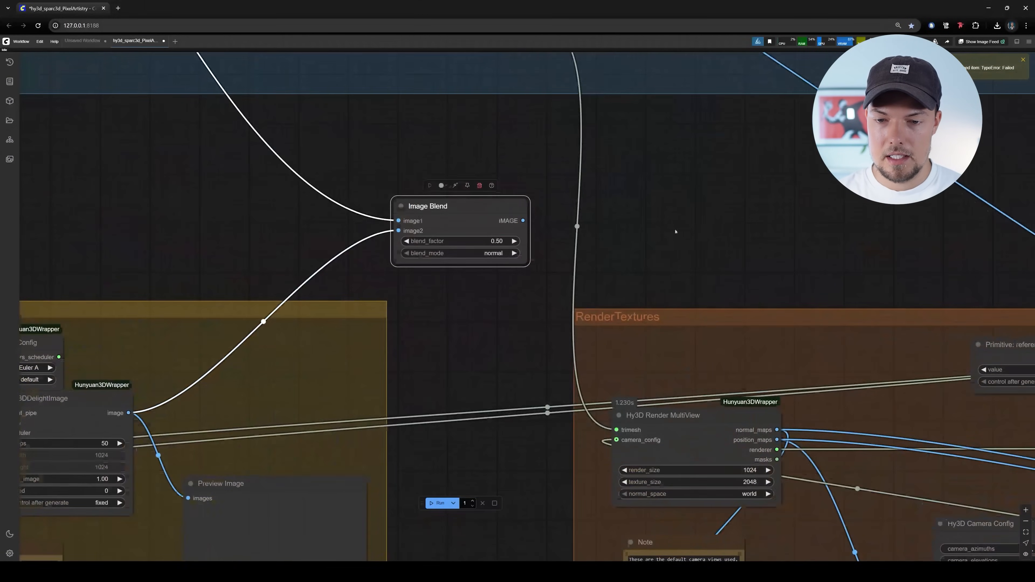
{"action": "scroll", "coordinate": [594, 280], "scroll_direction": "down", "scroll_amount": 4}
{"action": "scroll", "coordinate": [607, 380], "scroll_direction": "down", "scroll_amount": 2}
{"action": "scroll", "coordinate": [628, 383], "scroll_direction": "up", "scroll_amount": 4}
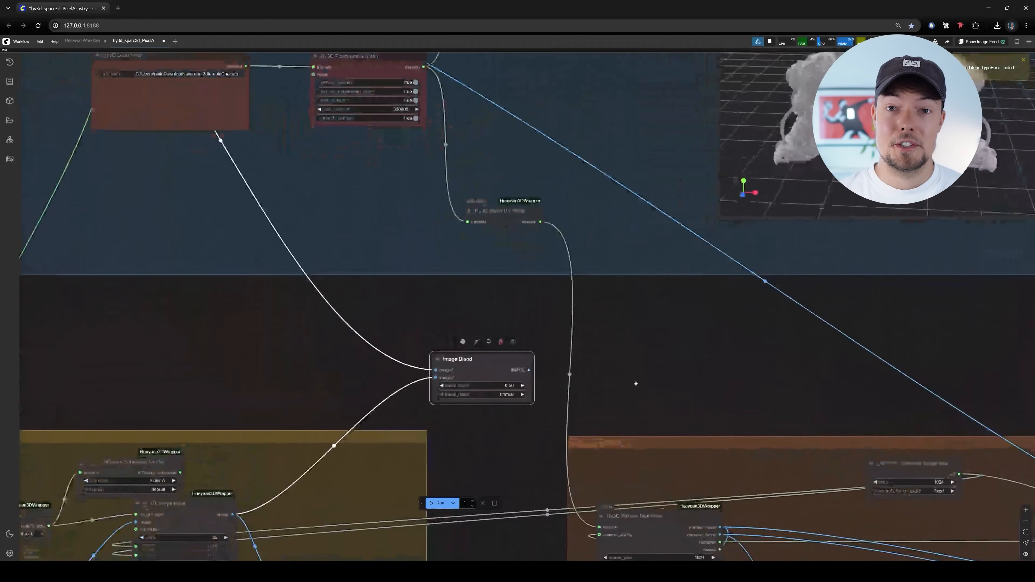
{"action": "scroll", "coordinate": [633, 301], "scroll_direction": "down", "scroll_amount": 3}
{"action": "scroll", "coordinate": [612, 261], "scroll_direction": "up", "scroll_amount": 4}
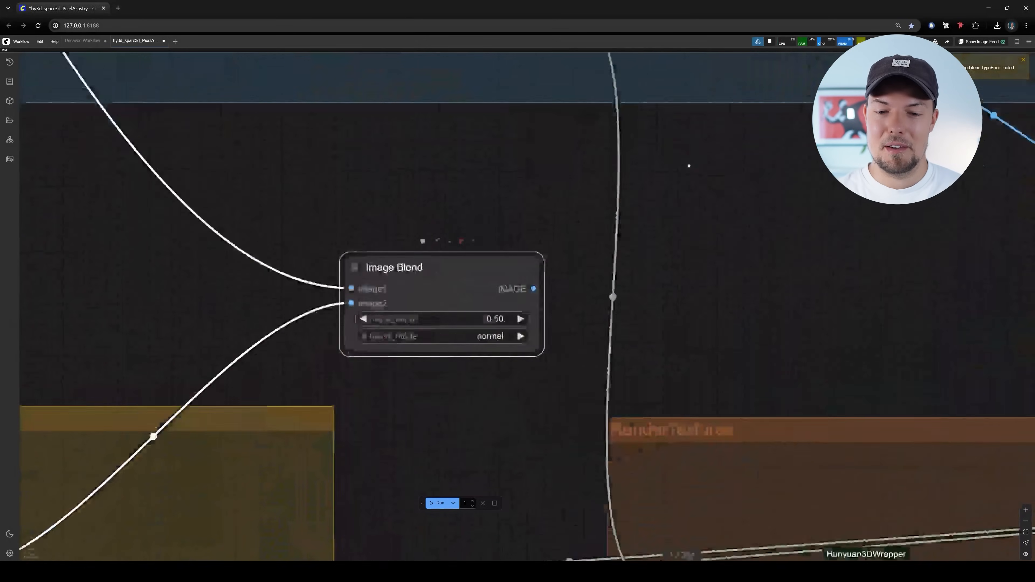
Trace the Image Blend node's two inputs back to the original image and the Hy3DDelightImage output
{"action": "scroll", "coordinate": [686, 166], "scroll_direction": "down", "scroll_amount": 4}
{"action": "scroll", "coordinate": [592, 197], "scroll_direction": "up", "scroll_amount": 3}
{"action": "scroll", "coordinate": [592, 197], "scroll_direction": "down", "scroll_amount": 3}
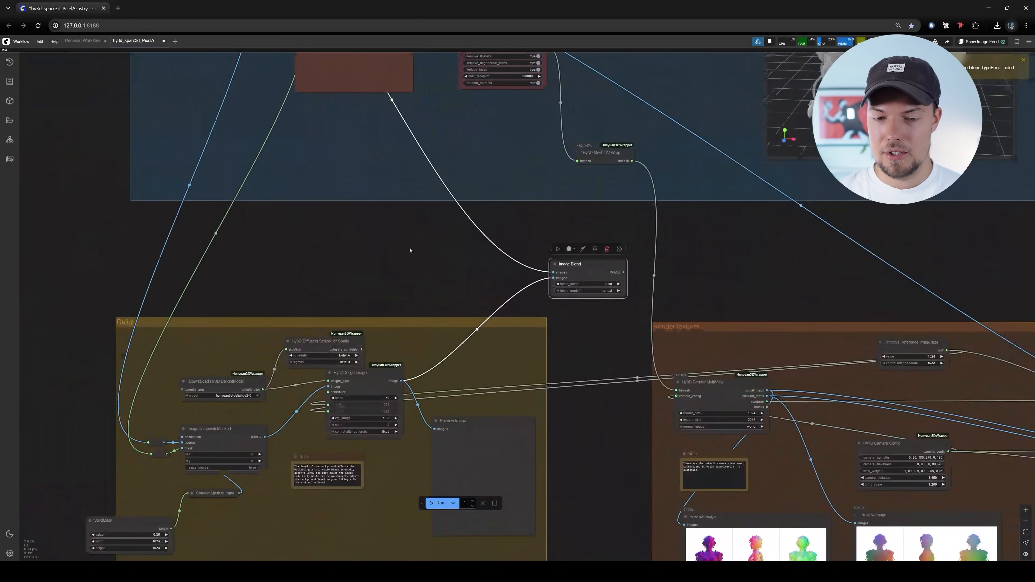
{"action": "scroll", "coordinate": [411, 286], "scroll_direction": "down", "scroll_amount": 3}
{"action": "scroll", "coordinate": [521, 299], "scroll_direction": "up", "scroll_amount": 7}
{"action": "left_click_drag", "start_coordinate": [617, 426], "coordinate": [492, 215]}
{"action": "scroll", "coordinate": [409, 224], "scroll_direction": "up", "scroll_amount": 4}
{"action": "left_click_drag", "start_coordinate": [408, 224], "coordinate": [386, 223]}
{"action": "scroll", "coordinate": [434, 221], "scroll_direction": "up", "scroll_amount": 1}
{"action": "scroll", "coordinate": [425, 262], "scroll_direction": "down", "scroll_amount": 7}
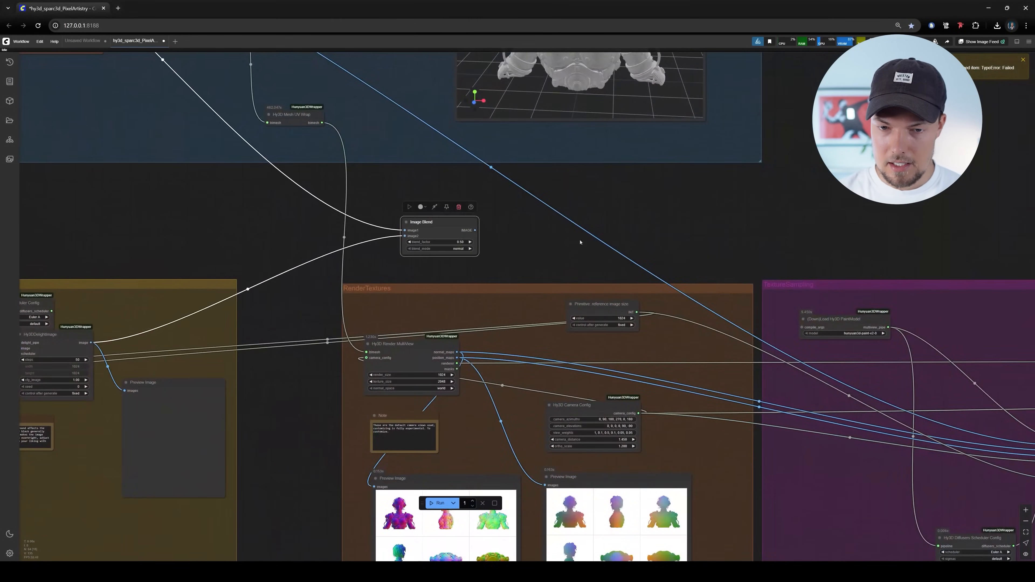
Connect the Image Blend node's IMAGE output to the ref_image input of the Hy3D Sample MultiView node
{"action": "left_click_drag", "start_coordinate": [580, 242], "coordinate": [345, 188]}
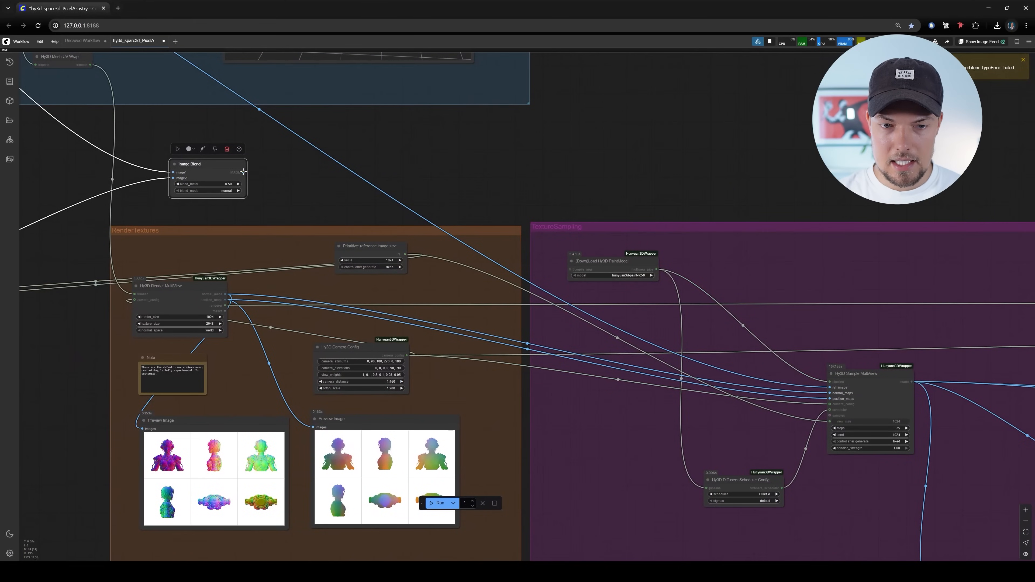
{"action": "scroll", "coordinate": [766, 260], "scroll_direction": "down", "scroll_amount": 8}
{"action": "left_click_drag", "start_coordinate": [254, 301], "coordinate": [358, 363]}
{"action": "scroll", "coordinate": [358, 363], "scroll_direction": "up", "scroll_amount": 13}
{"action": "left_click_drag", "start_coordinate": [624, 344], "coordinate": [650, 286]}
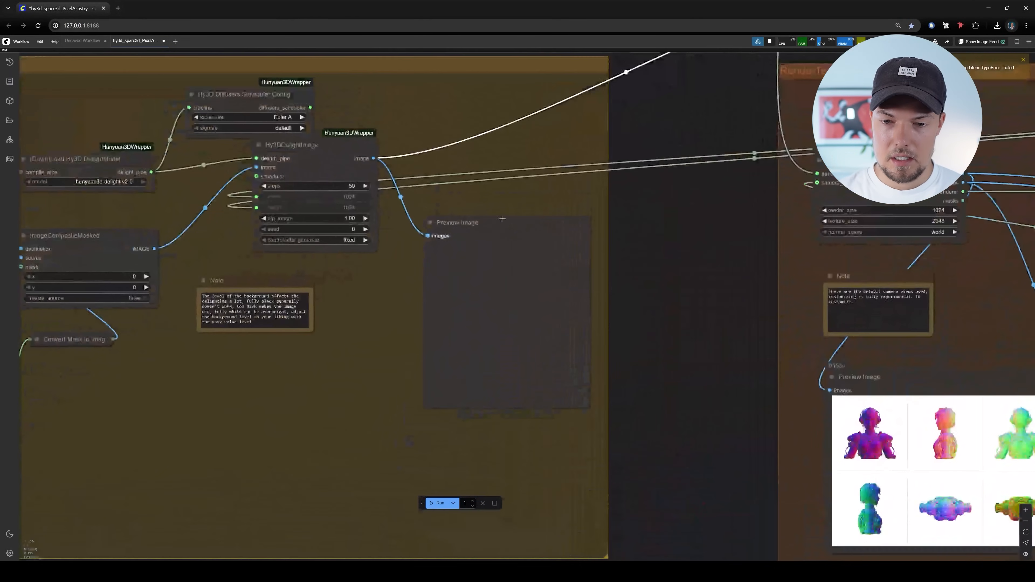
Review the blended image's route from the Delight group through Image Blend into the texture sampling group
{"action": "scroll", "coordinate": [672, 356], "scroll_direction": "down", "scroll_amount": 7}
{"action": "left_click_drag", "start_coordinate": [668, 352], "coordinate": [457, 370]}
{"action": "left_click_drag", "start_coordinate": [850, 386], "coordinate": [452, 306]}
{"action": "left_click_drag", "start_coordinate": [851, 331], "coordinate": [711, 273]}
{"action": "left_click_drag", "start_coordinate": [427, 323], "coordinate": [855, 420]}
{"action": "scroll", "coordinate": [663, 439], "scroll_direction": "down", "scroll_amount": 5}
{"action": "scroll", "coordinate": [566, 377], "scroll_direction": "up", "scroll_amount": 7}
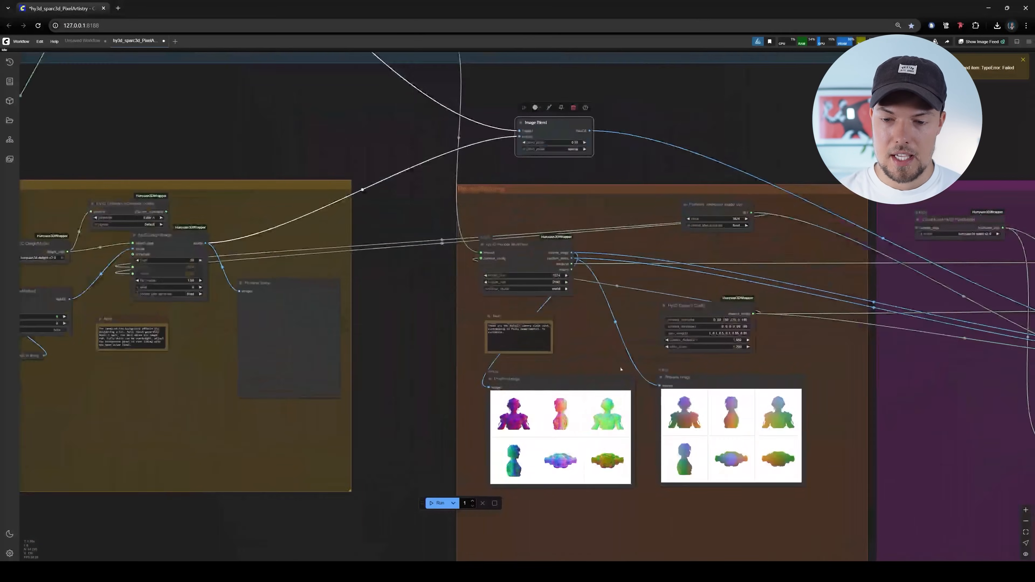
{"action": "left_click_drag", "start_coordinate": [603, 352], "coordinate": [612, 405]}
{"action": "scroll", "coordinate": [612, 391], "scroll_direction": "down", "scroll_amount": 5}
{"action": "left_click_drag", "start_coordinate": [648, 296], "coordinate": [607, 367]}
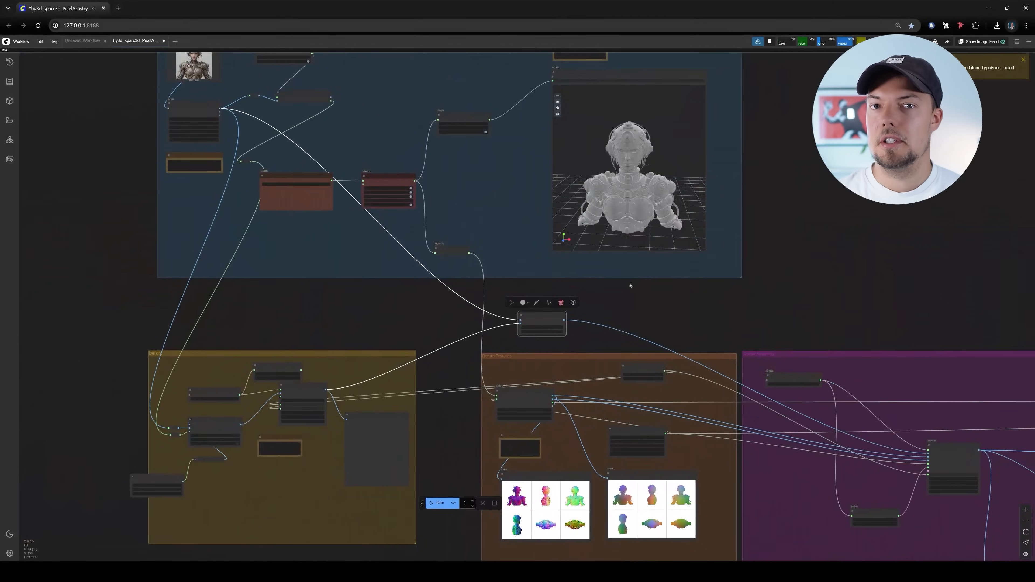
Compare the Image Blend node with the original warrior image loaded in the Load Image node
{"action": "scroll", "coordinate": [570, 335], "scroll_direction": "up", "scroll_amount": 5}
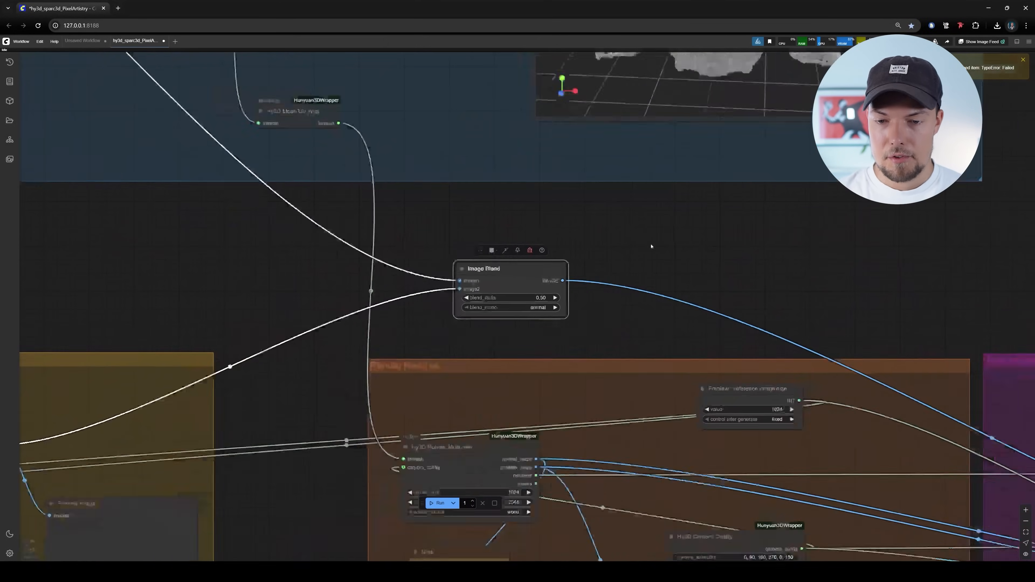
{"action": "scroll", "coordinate": [651, 244], "scroll_direction": "down", "scroll_amount": 9}
{"action": "left_click_drag", "start_coordinate": [648, 240], "coordinate": [855, 442]}
{"action": "scroll", "coordinate": [456, 196], "scroll_direction": "up", "scroll_amount": 15}
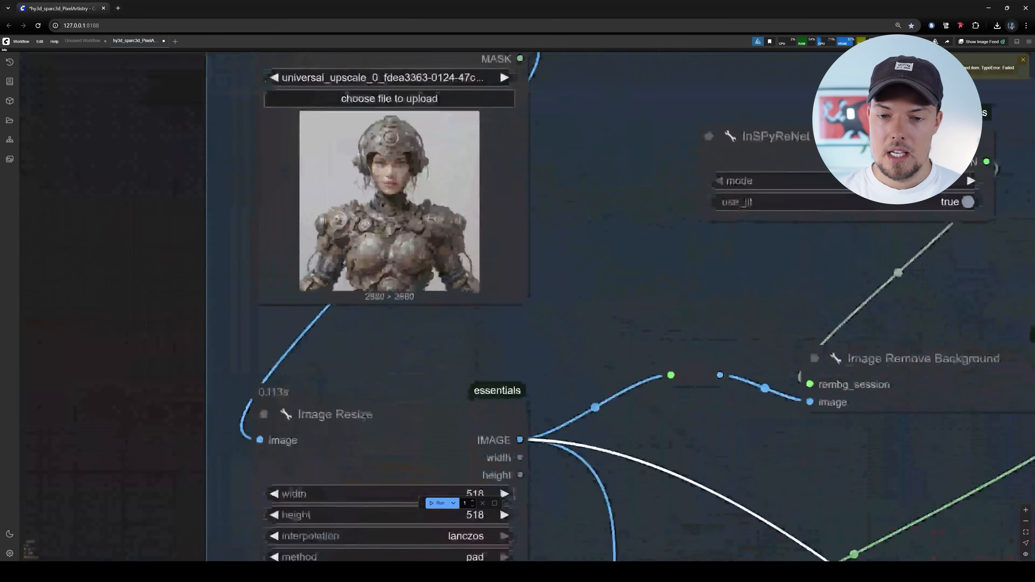
{"action": "scroll", "coordinate": [440, 242], "scroll_direction": "up", "scroll_amount": 1}
{"action": "left_click_drag", "start_coordinate": [440, 242], "coordinate": [474, 313]}
{"action": "scroll", "coordinate": [417, 253], "scroll_direction": "up", "scroll_amount": 8}
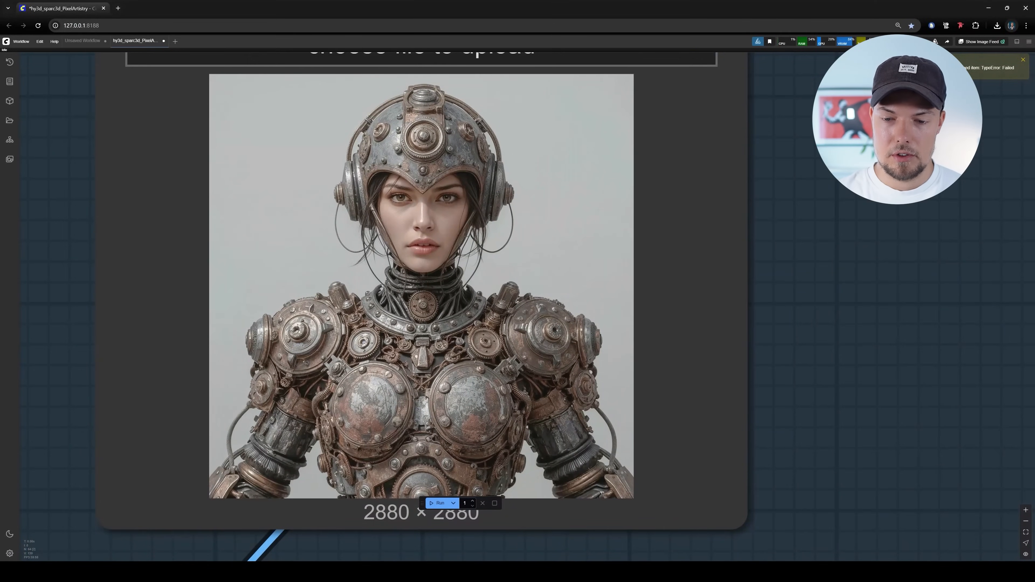
{"action": "scroll", "coordinate": [571, 351], "scroll_direction": "down", "scroll_amount": 7}
{"action": "left_click_drag", "start_coordinate": [535, 336], "coordinate": [411, 302]}
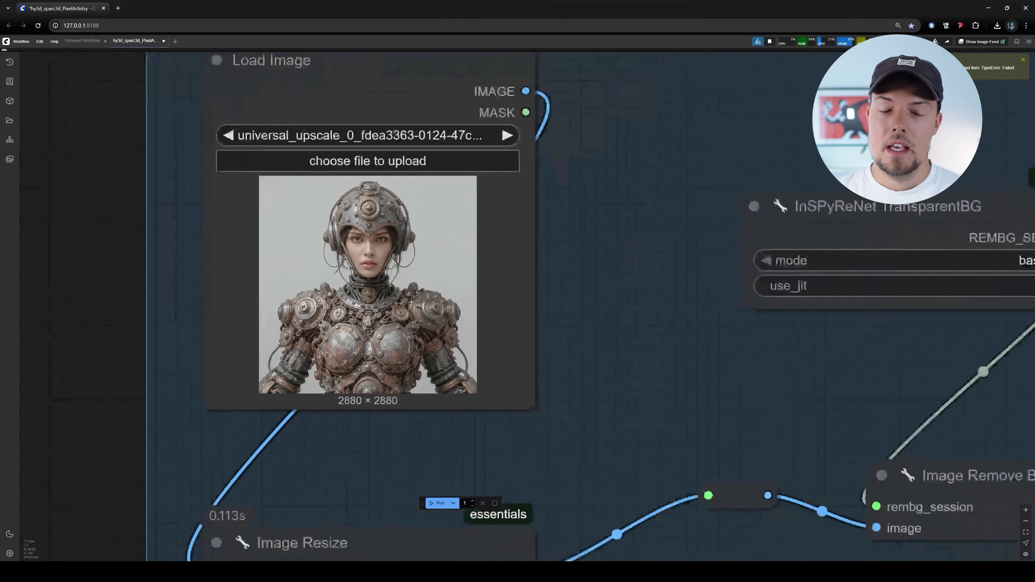
{"action": "scroll", "coordinate": [517, 306], "scroll_direction": "down", "scroll_amount": 5}
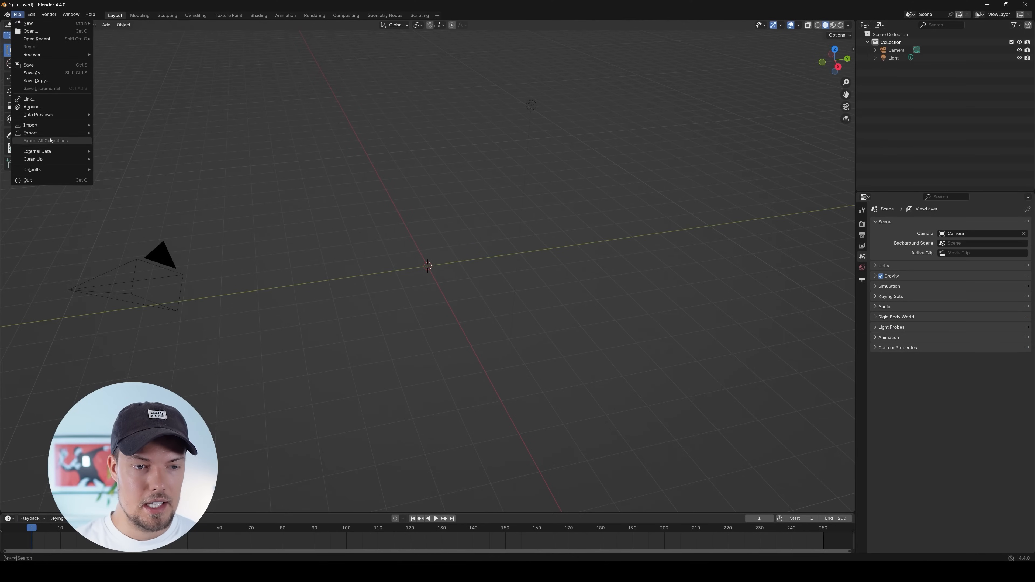
Switch to Blender and start a glTF 2.0 import, looking for the model's folder in the file browser
{"action": "mouse_move", "coordinate": [49, 125]}
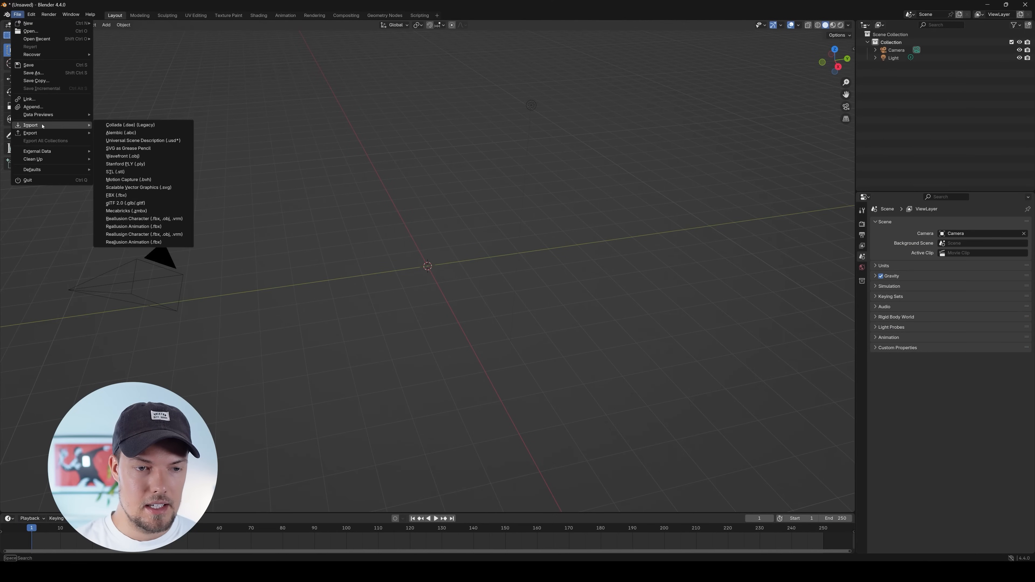
{"action": "left_click", "coordinate": [148, 203]}
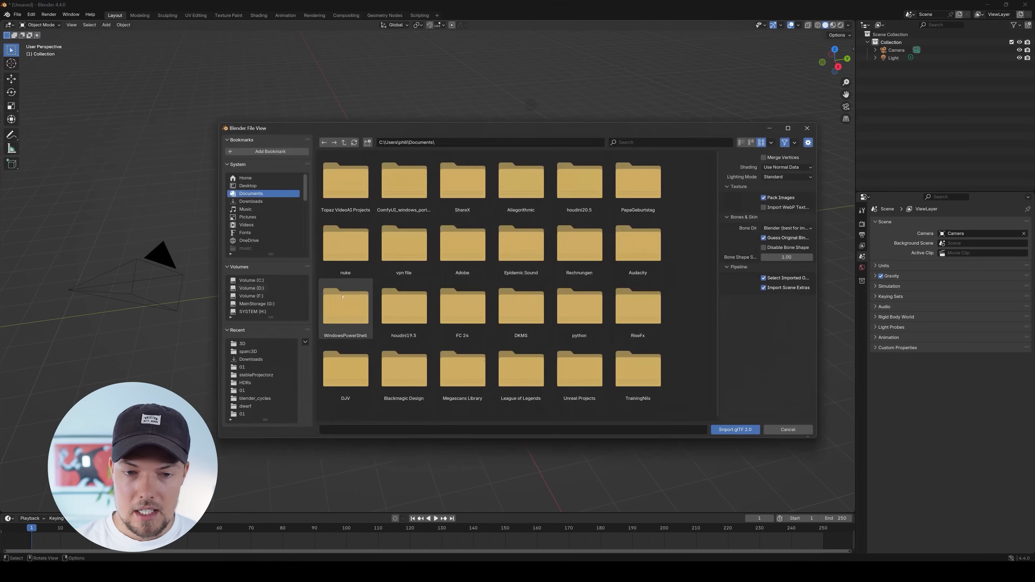
{"action": "scroll", "coordinate": [252, 218], "scroll_direction": "down", "scroll_amount": 3}
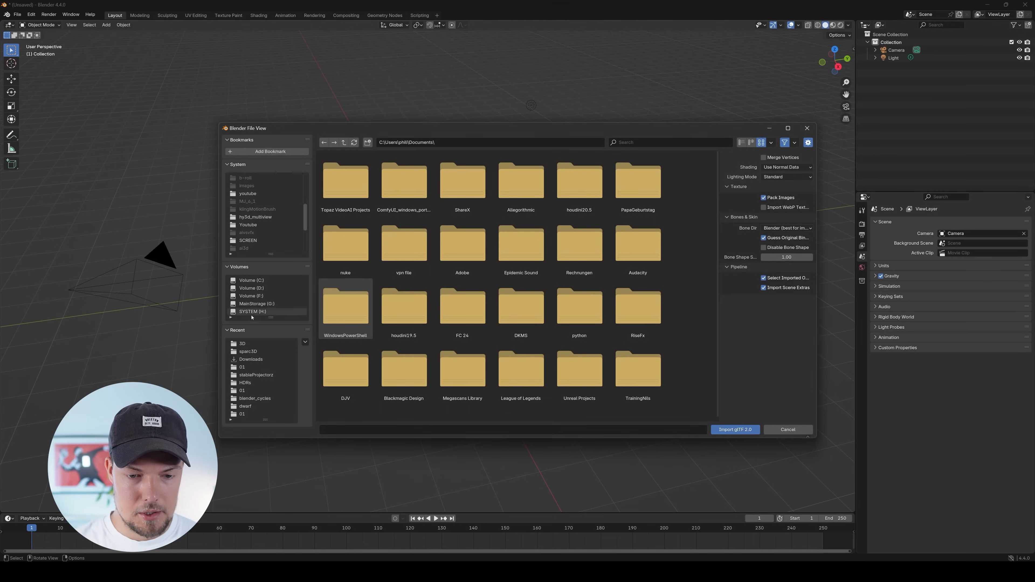
Switch to File Explorer and open the ComfyUI_windows_portable folder on Volume (F:)
{"action": "left_click", "coordinate": [453, 571]}
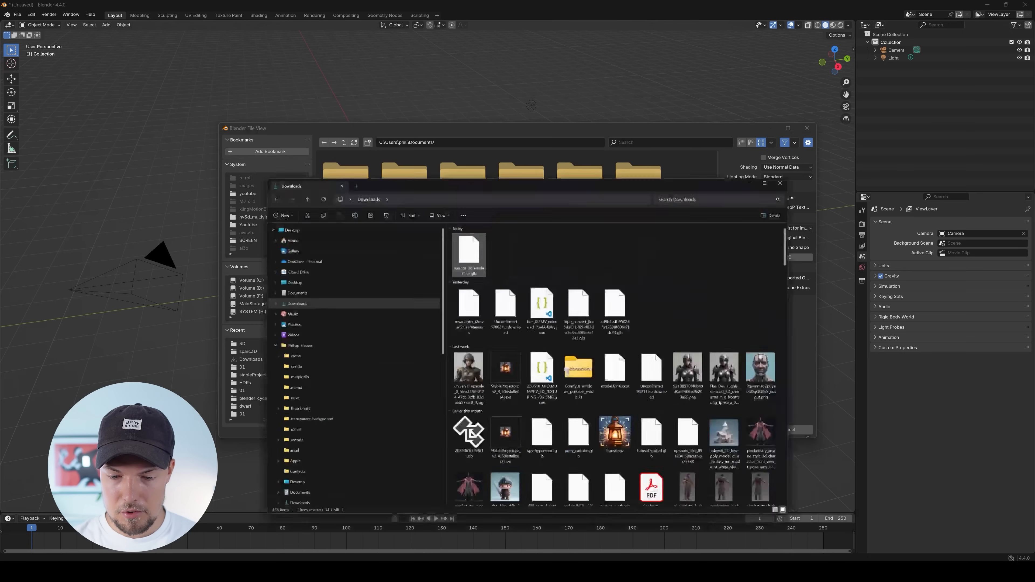
{"action": "scroll", "coordinate": [326, 317], "scroll_direction": "down", "scroll_amount": 10}
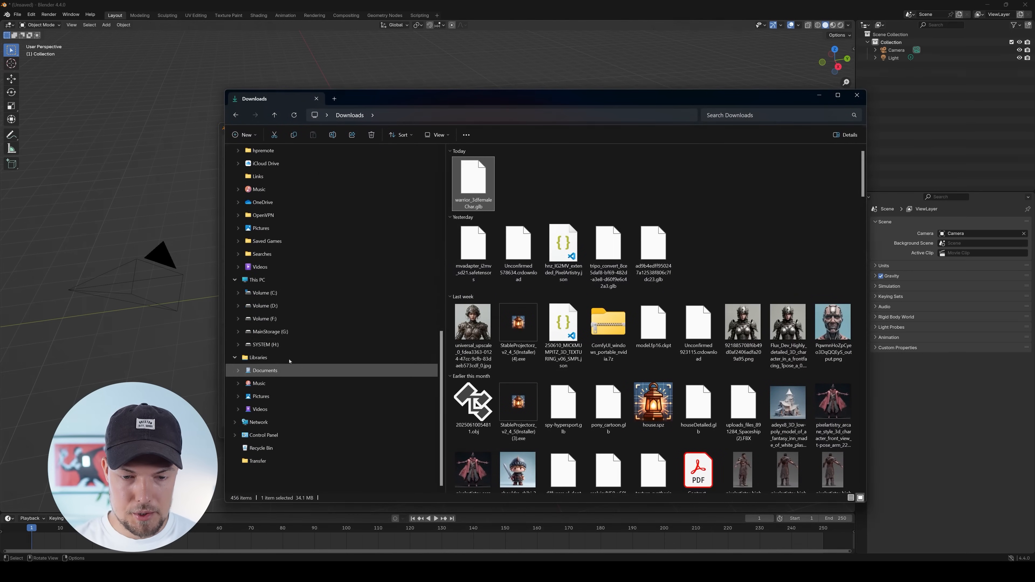
{"action": "left_click", "coordinate": [263, 319]}
{"action": "double_click", "coordinate": [571, 253]}
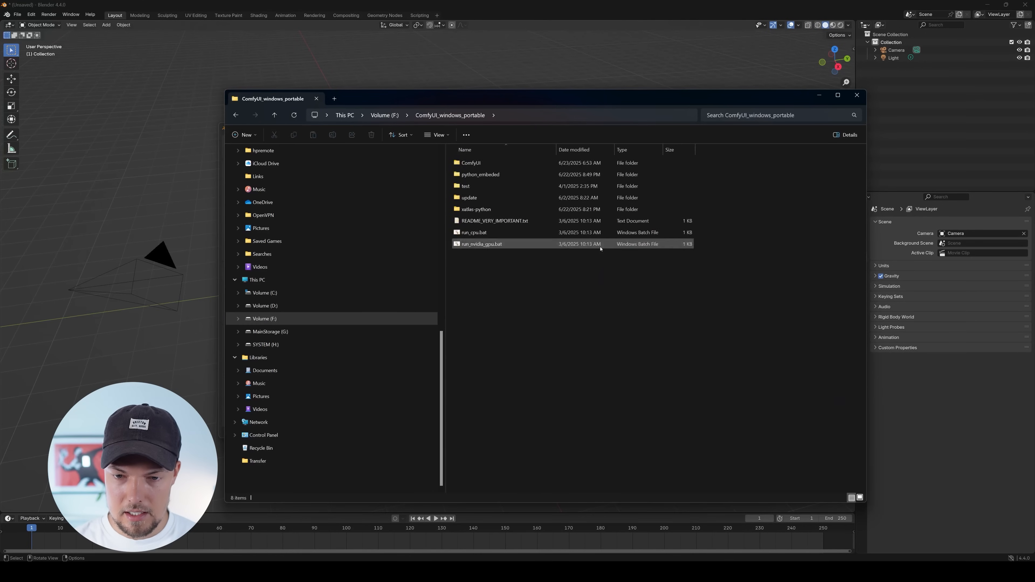
{"action": "key", "text": "ctrl+a"}
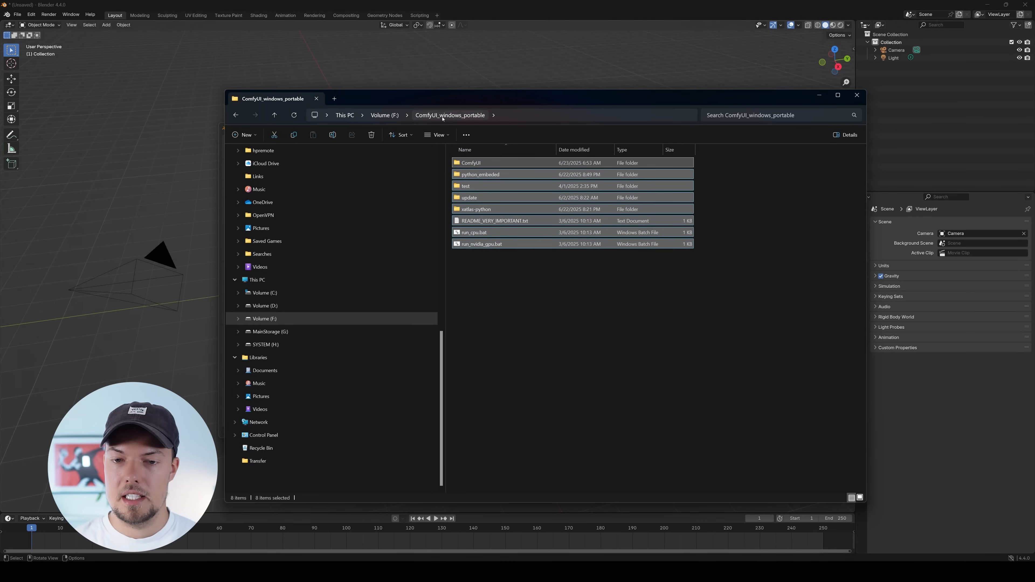
{"action": "left_click", "coordinate": [630, 284]}
{"action": "left_click_drag", "start_coordinate": [513, 96], "coordinate": [481, 96]}
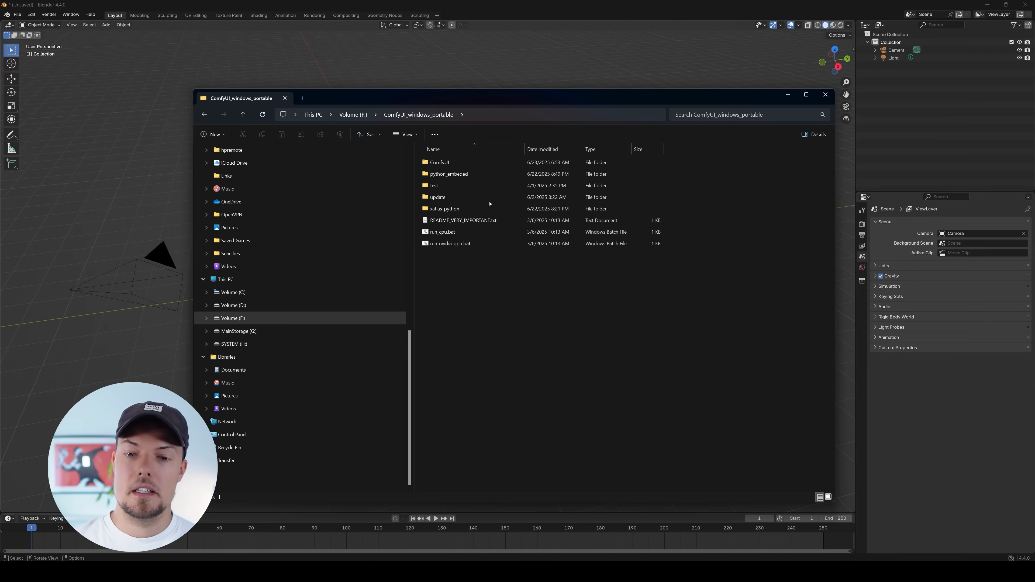
Open the 3D folder inside ComfyUI's output folder, copy its path and close the File Explorer window
{"action": "double_click", "coordinate": [487, 162]}
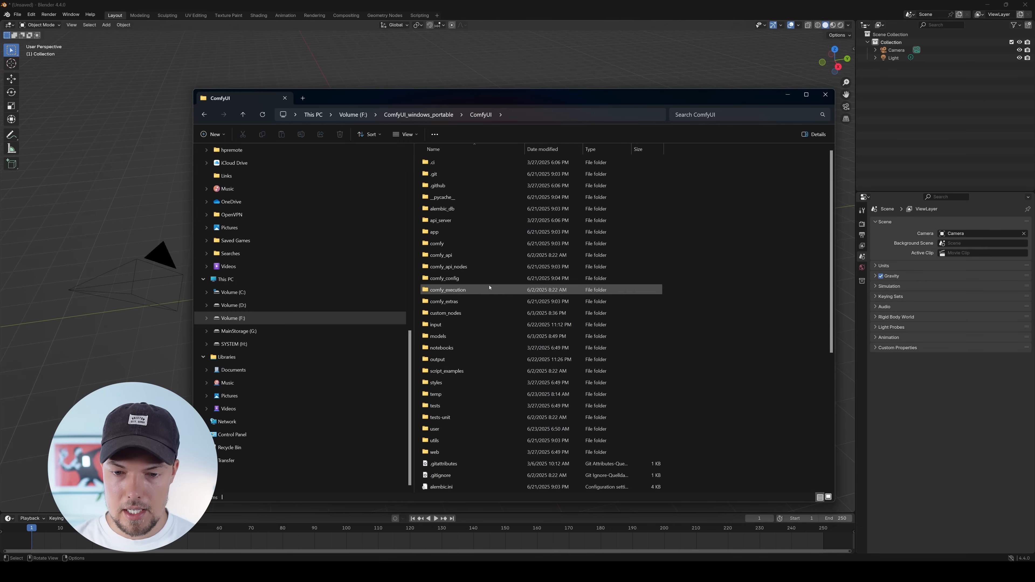
{"action": "double_click", "coordinate": [489, 359]}
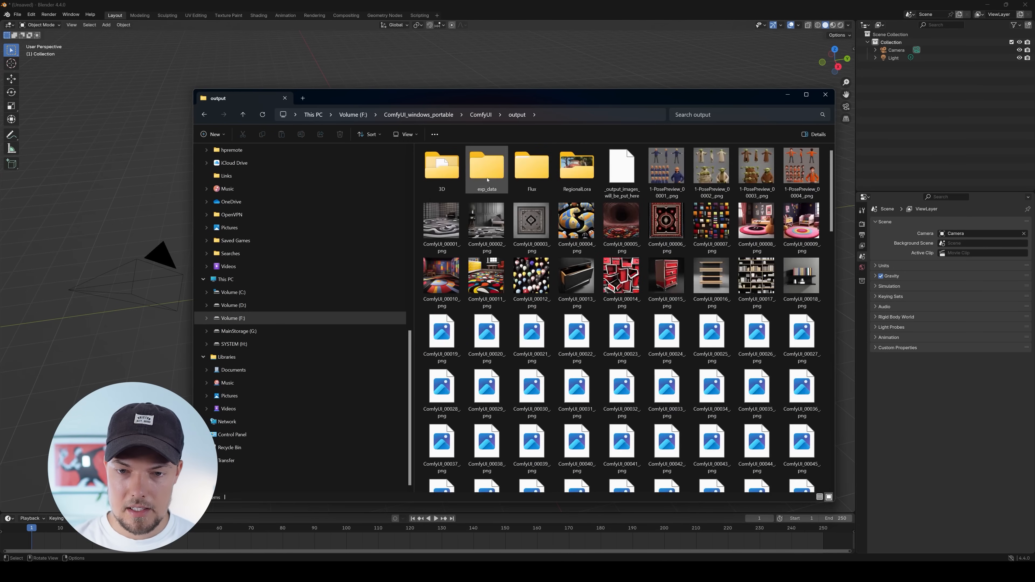
{"action": "double_click", "coordinate": [442, 168]}
{"action": "scroll", "coordinate": [659, 315], "scroll_direction": "down", "scroll_amount": 1}
{"action": "scroll", "coordinate": [659, 316], "scroll_direction": "down", "scroll_amount": 8}
{"action": "left_click_drag", "start_coordinate": [831, 210], "coordinate": [817, 461]}
{"action": "left_click", "coordinate": [586, 116]}
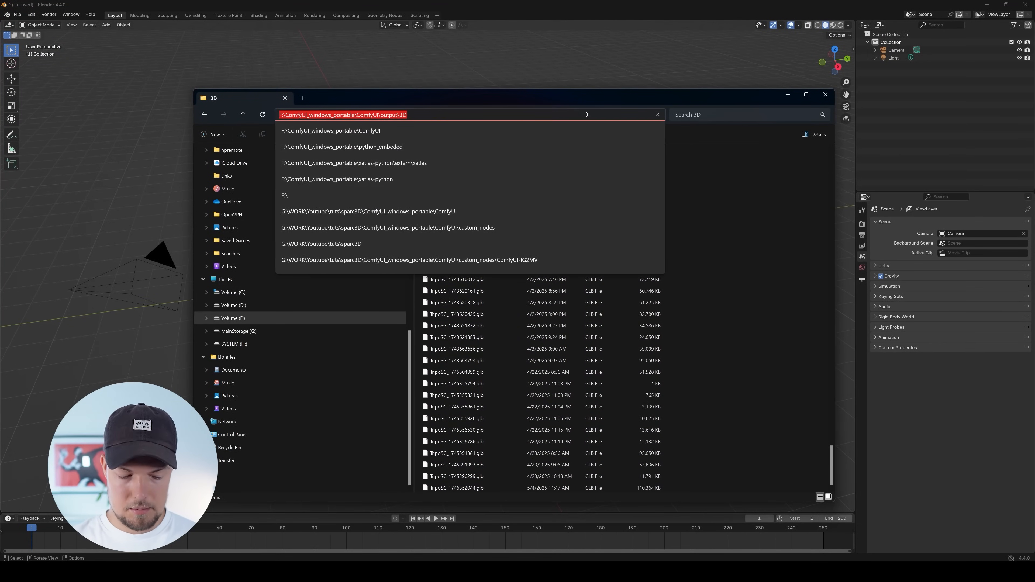
{"action": "left_click", "coordinate": [824, 95]}
Import Hy3D_textured_00089_.glb from F:\ComfyUI_windows_portable\ComfyUI\output\3D and frame the warrior bust in the viewport
{"action": "left_click", "coordinate": [535, 139]}
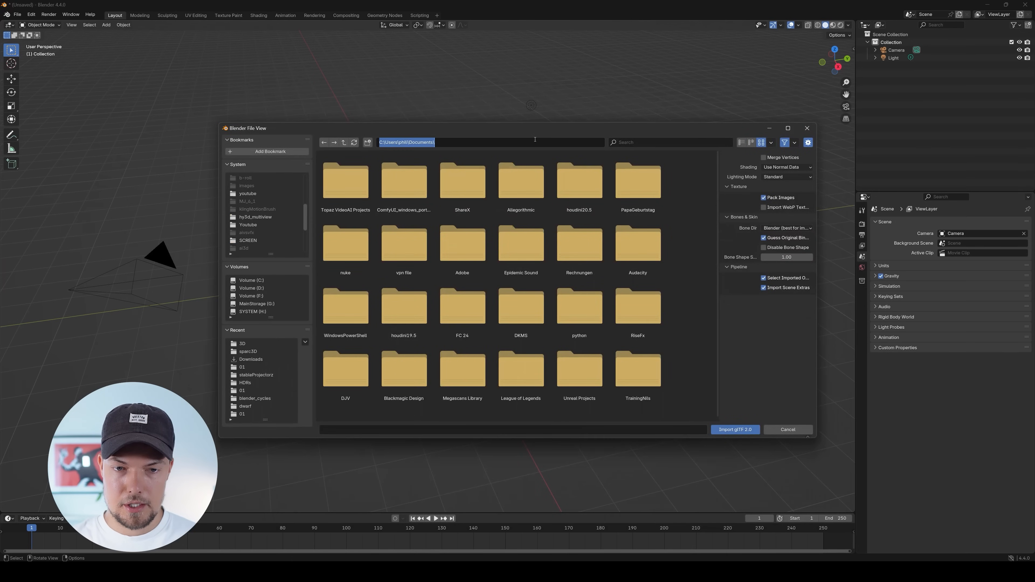
{"action": "key", "text": "Return"}
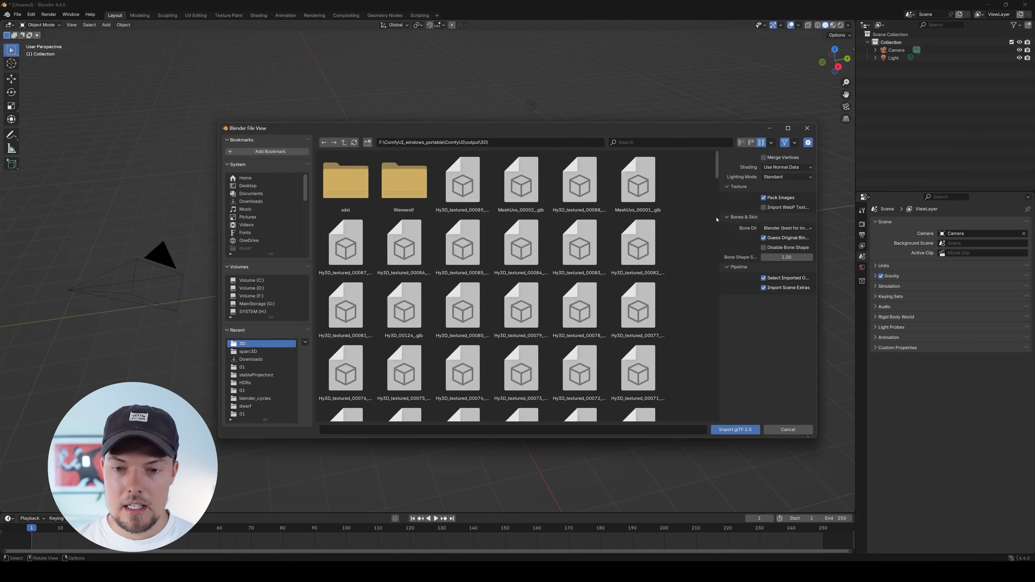
{"action": "left_click", "coordinate": [468, 201]}
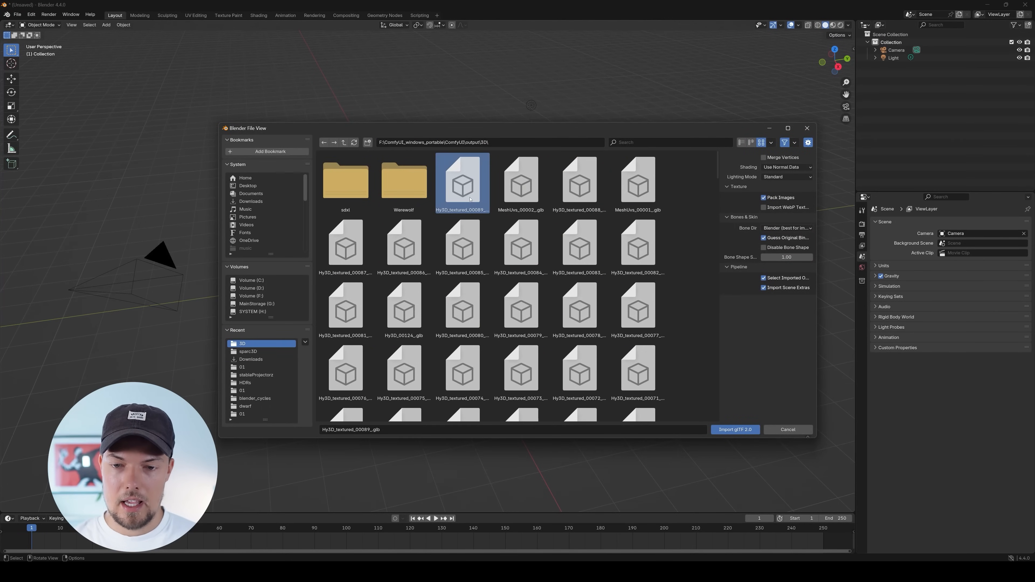
{"action": "double_click", "coordinate": [470, 198]}
{"action": "key", "text": "KP_Decimal"}
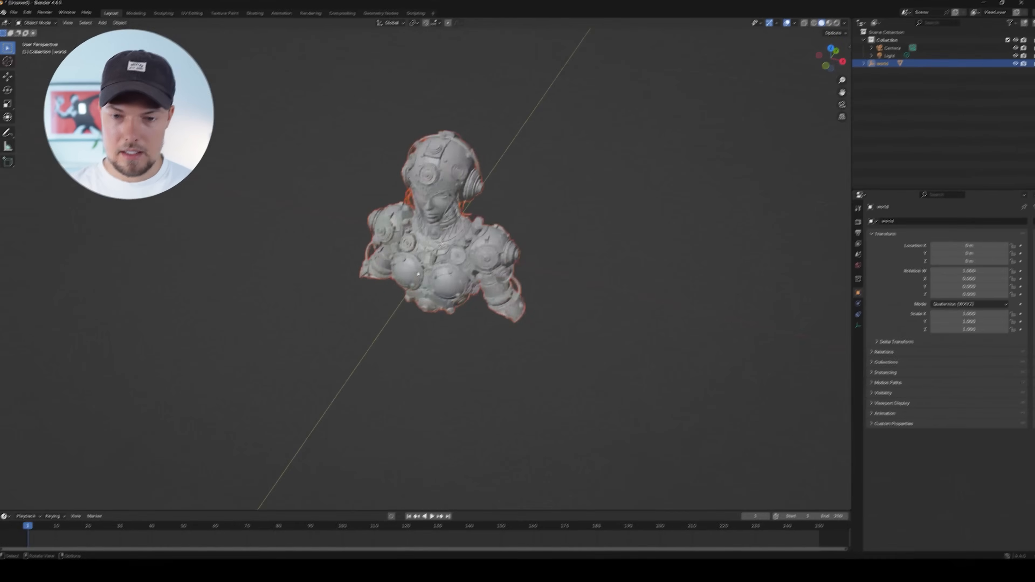
{"action": "scroll", "coordinate": [456, 286], "scroll_direction": "up", "scroll_amount": 4}
{"action": "left_click_drag", "start_coordinate": [452, 301], "coordinate": [469, 285]}
{"action": "scroll", "coordinate": [454, 268], "scroll_direction": "down", "scroll_amount": 2}
{"action": "left_click_drag", "start_coordinate": [434, 199], "coordinate": [580, 294]}
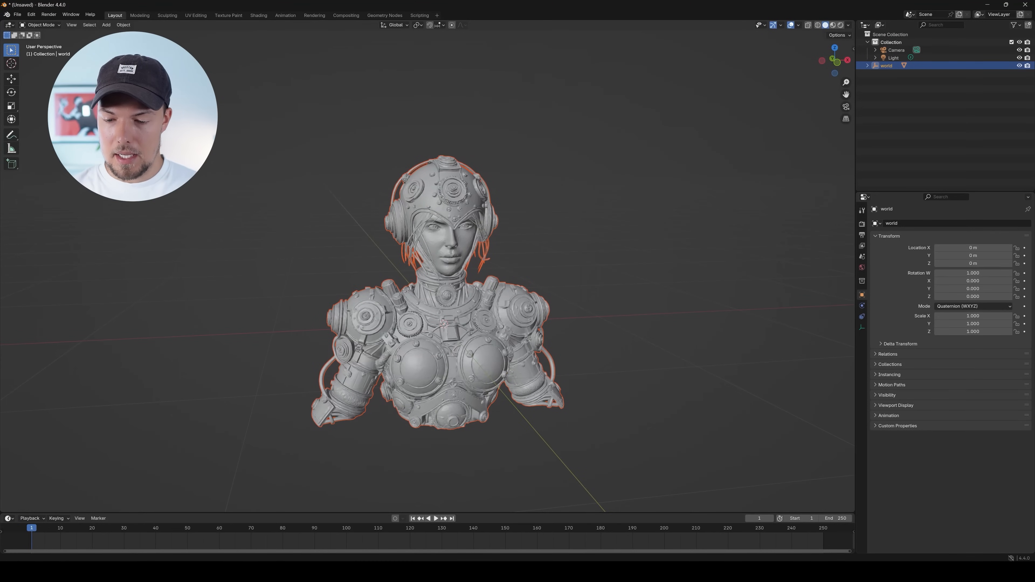
Switch to ComfyUI and open the filename_prefix value of the Hy3DExportMesh node
{"action": "left_click", "coordinate": [563, 571]}
{"action": "left_click", "coordinate": [608, 535]}
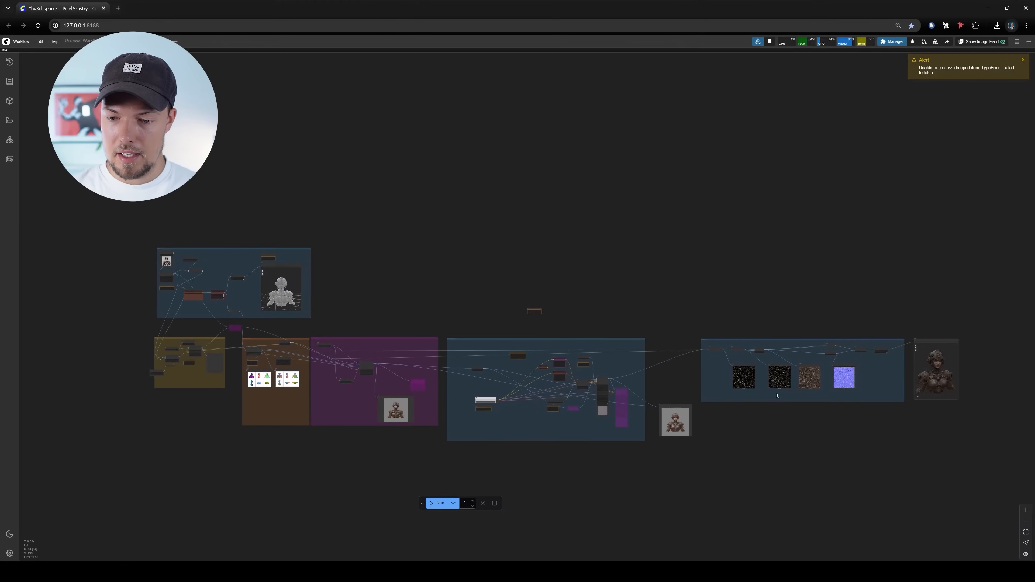
{"action": "scroll", "coordinate": [888, 369], "scroll_direction": "up", "scroll_amount": 3}
{"action": "left_click_drag", "start_coordinate": [888, 369], "coordinate": [550, 348]}
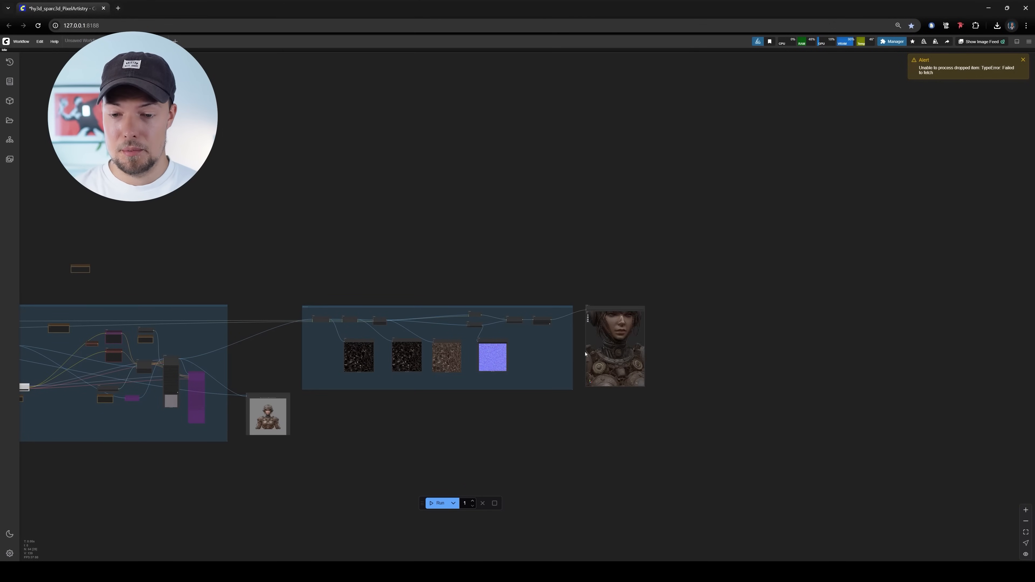
{"action": "scroll", "coordinate": [552, 346], "scroll_direction": "up", "scroll_amount": 10}
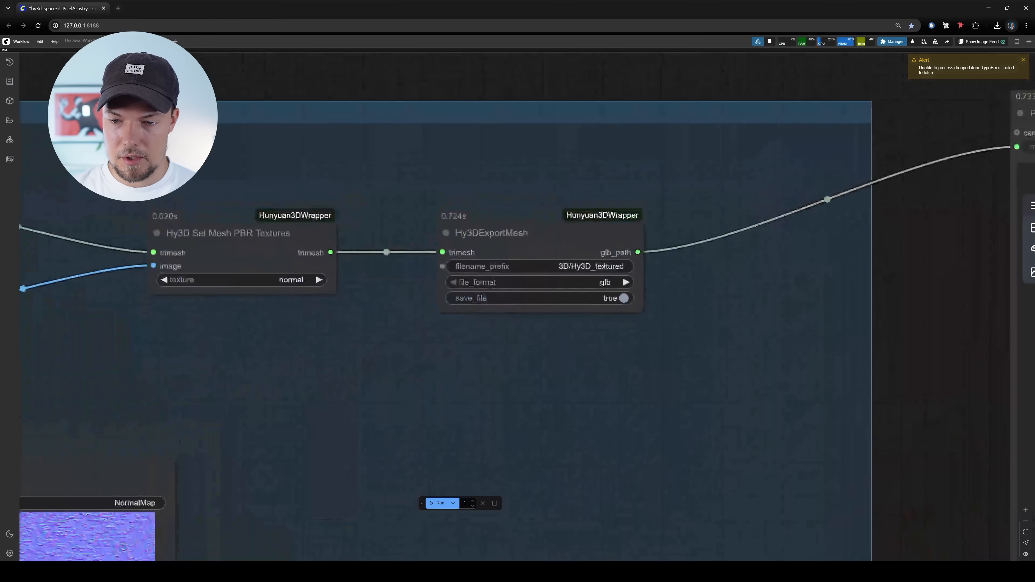
{"action": "left_click", "coordinate": [530, 266]}
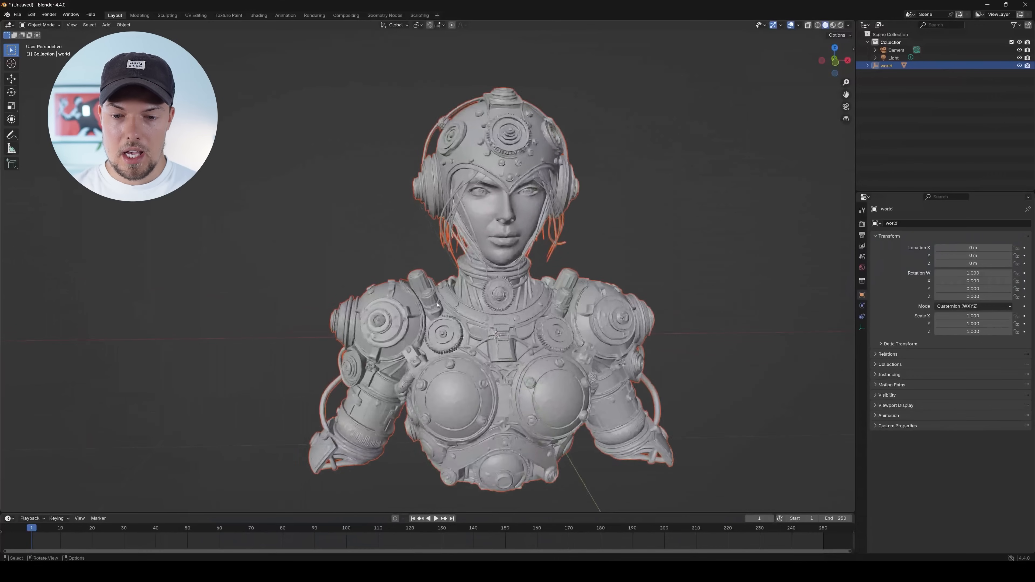
Switch back to Blender, deselect the warrior bust and display it in Material Preview shading
{"action": "left_click_drag", "start_coordinate": [834, 59], "coordinate": [774, 61]}
{"action": "left_click_drag", "start_coordinate": [285, 281], "coordinate": [539, 275]}
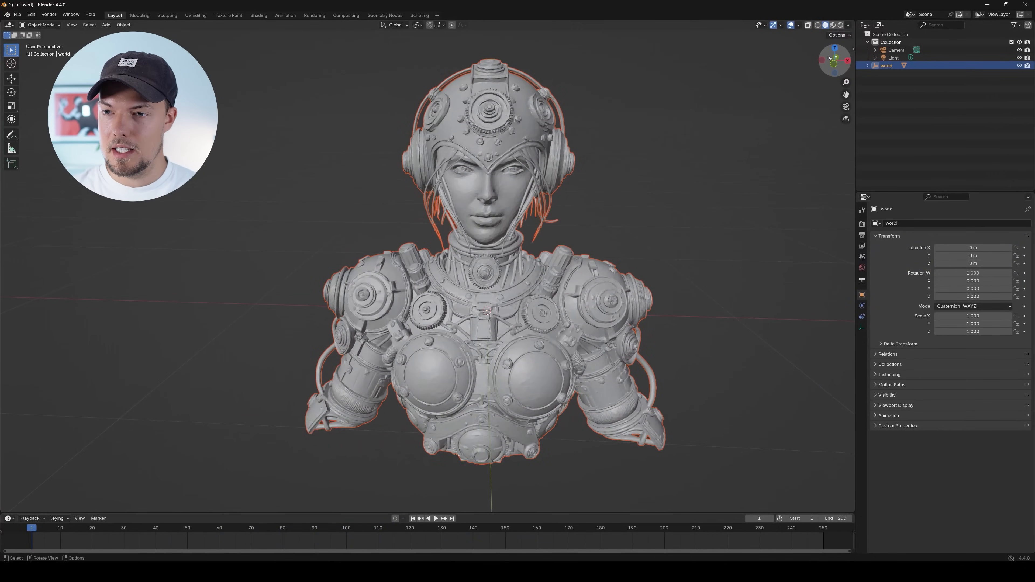
{"action": "left_click_drag", "start_coordinate": [666, 271], "coordinate": [663, 266]}
{"action": "left_click", "coordinate": [685, 238]}
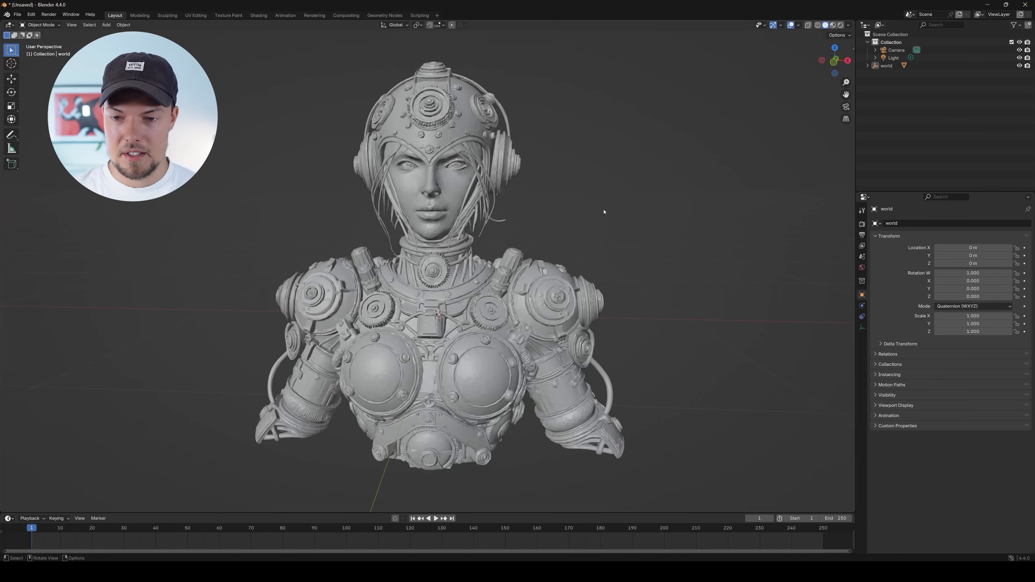
{"action": "left_click_drag", "start_coordinate": [604, 212], "coordinate": [609, 219]}
{"action": "left_click", "coordinate": [833, 25]}
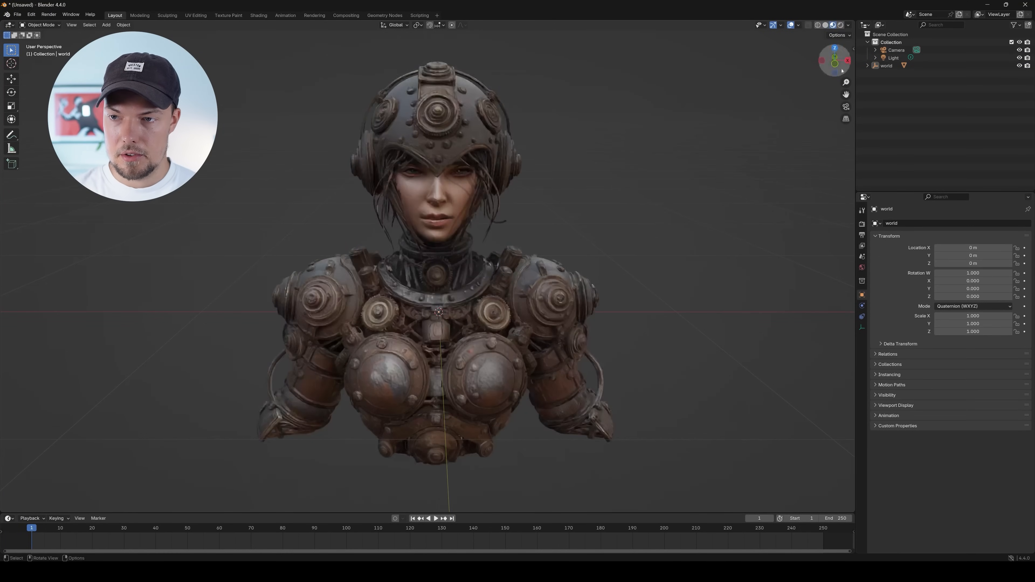
Apply Shade Smooth to the warrior bust mesh and inspect its face and armour textures
{"action": "left_click_drag", "start_coordinate": [512, 286], "coordinate": [473, 306]}
{"action": "left_click", "coordinate": [473, 305]}
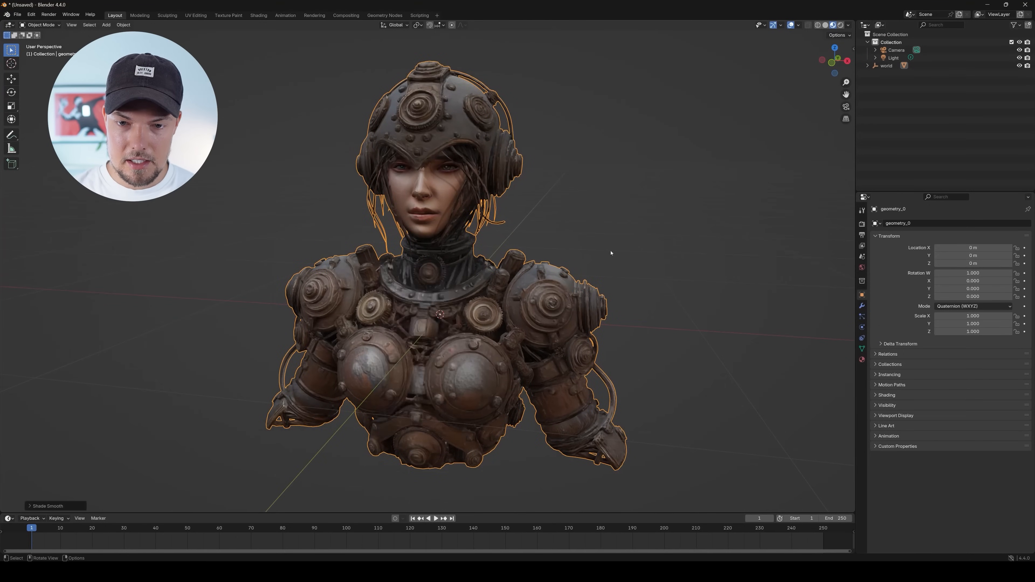
{"action": "scroll", "coordinate": [518, 244], "scroll_direction": "up", "scroll_amount": 6}
{"action": "scroll", "coordinate": [490, 234], "scroll_direction": "down", "scroll_amount": 2}
{"action": "left_click_drag", "start_coordinate": [492, 232], "coordinate": [445, 233]}
{"action": "scroll", "coordinate": [456, 291], "scroll_direction": "up", "scroll_amount": 4}
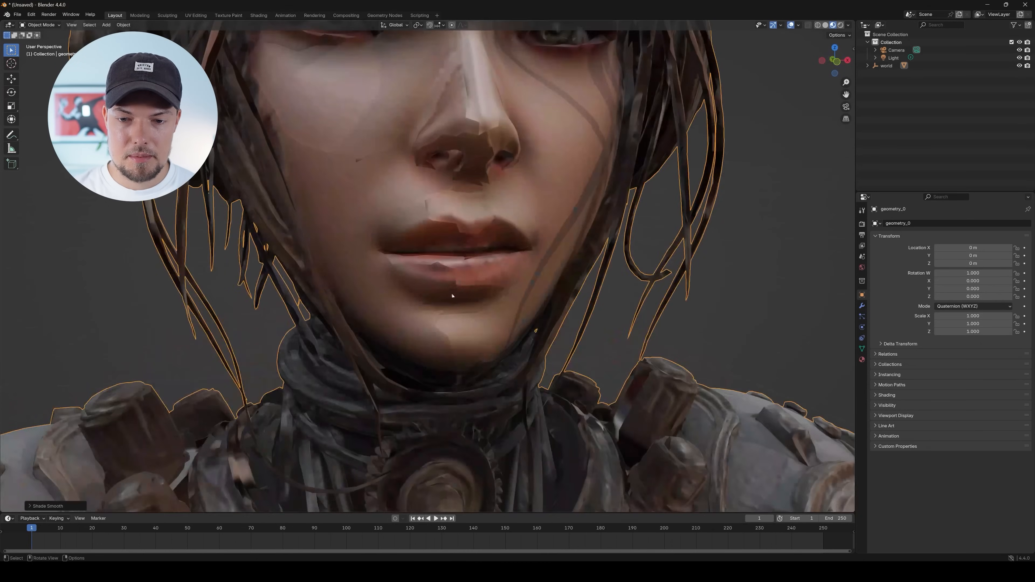
{"action": "scroll", "coordinate": [514, 216], "scroll_direction": "down", "scroll_amount": 8}
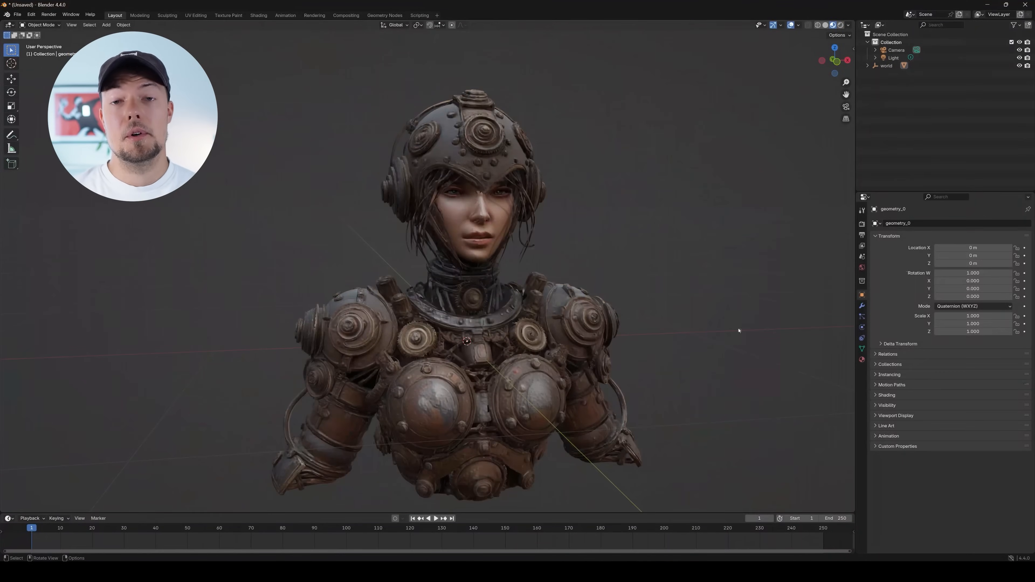
{"action": "left_click_drag", "start_coordinate": [694, 326], "coordinate": [705, 283]}
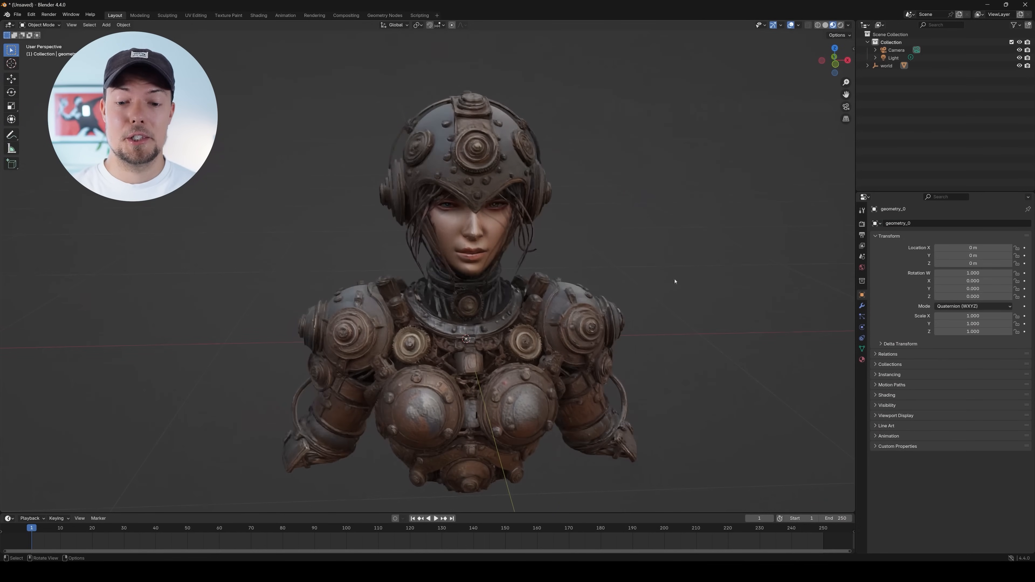
{"action": "left_click_drag", "start_coordinate": [506, 254], "coordinate": [625, 318]}
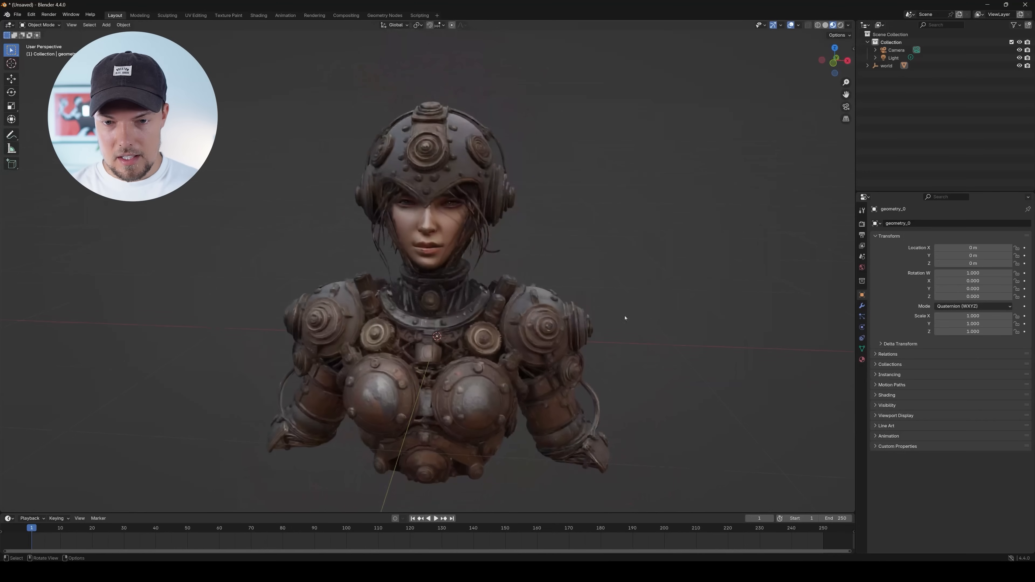
Select the warrior bust mesh, enlarge the timeline area and change it to the Shader Editor showing the mesh's material nodes
{"action": "left_click_drag", "start_coordinate": [472, 344], "coordinate": [527, 319]}
{"action": "left_click", "coordinate": [527, 318]}
{"action": "left_click_drag", "start_coordinate": [107, 513], "coordinate": [62, 407]}
{"action": "left_click", "coordinate": [9, 413]}
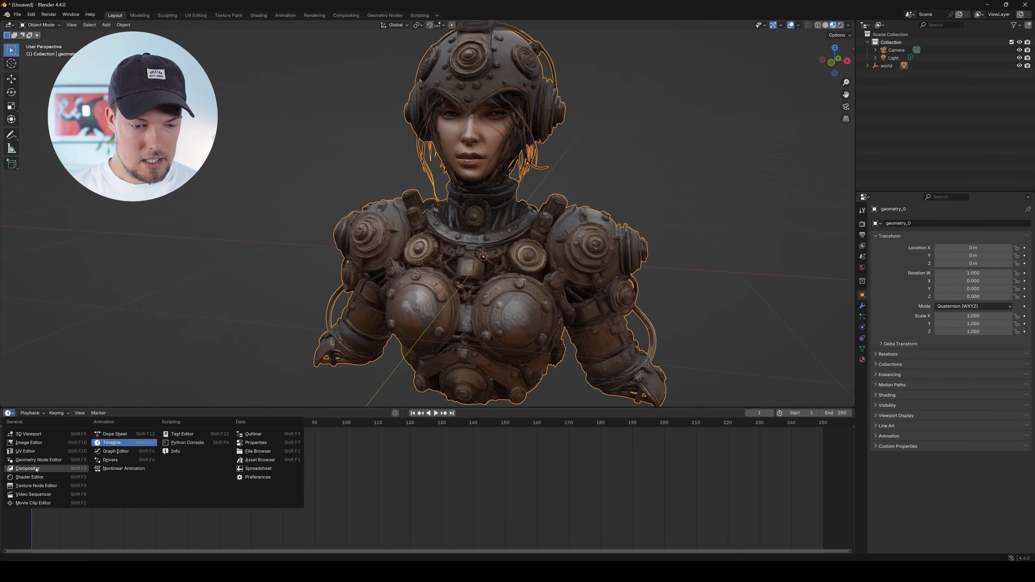
{"action": "left_click", "coordinate": [38, 478]}
{"action": "scroll", "coordinate": [425, 465], "scroll_direction": "up", "scroll_amount": 3}
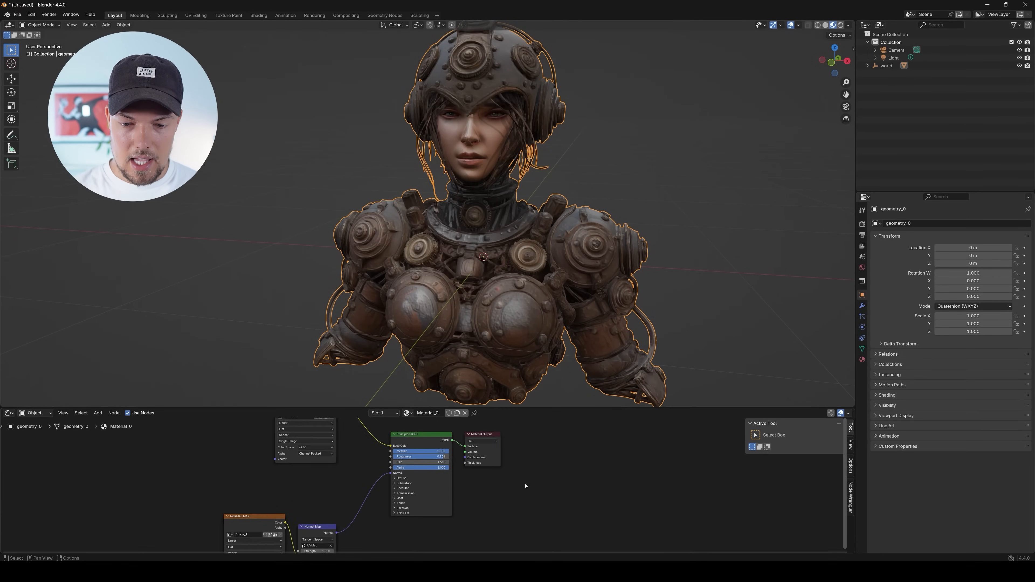
Examine the warrior bust material's image texture, Principled BSDF and Normal Map nodes in the Shader Editor
{"action": "scroll", "coordinate": [425, 465], "scroll_direction": "up", "scroll_amount": 4}
{"action": "mouse_move", "coordinate": [425, 465]}
{"action": "left_mouse_down"}
{"action": "mouse_move", "coordinate": [441, 429]}
{"action": "mouse_move", "coordinate": [376, 452]}
{"action": "mouse_move", "coordinate": [411, 472]}
{"action": "left_mouse_up"}
{"action": "scroll", "coordinate": [444, 438], "scroll_direction": "down", "scroll_amount": 3}
{"action": "scroll", "coordinate": [442, 478], "scroll_direction": "up", "scroll_amount": 4}
{"action": "scroll", "coordinate": [411, 473], "scroll_direction": "down", "scroll_amount": 3}
{"action": "left_click_drag", "start_coordinate": [367, 504], "coordinate": [380, 440]}
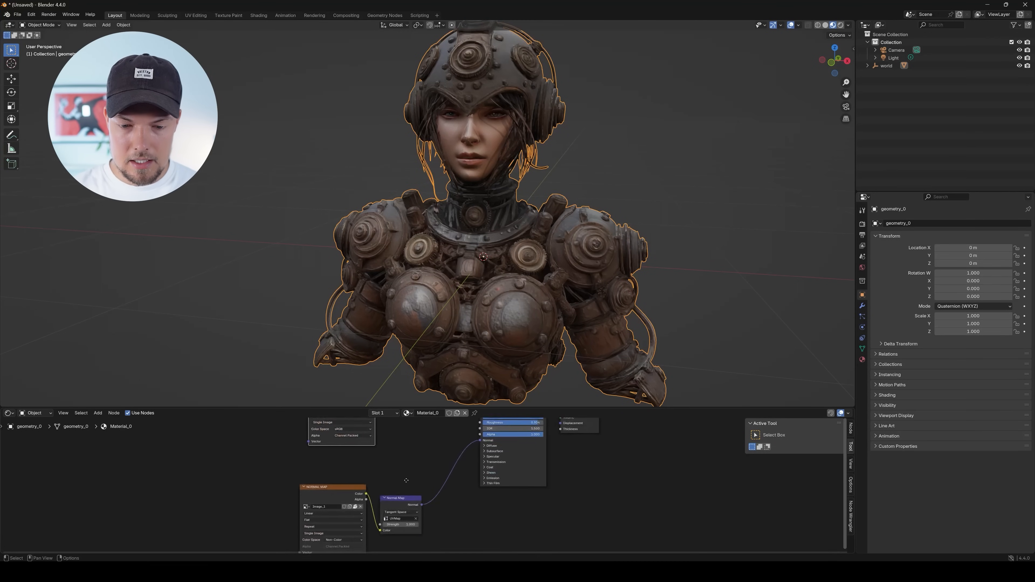
{"action": "left_click_drag", "start_coordinate": [409, 489], "coordinate": [409, 447]}
{"action": "scroll", "coordinate": [410, 447], "scroll_direction": "up", "scroll_amount": 5}
{"action": "left_click_drag", "start_coordinate": [314, 450], "coordinate": [258, 457]}
{"action": "scroll", "coordinate": [450, 450], "scroll_direction": "down", "scroll_amount": 4}
{"action": "left_click_drag", "start_coordinate": [449, 451], "coordinate": [438, 550]}
{"action": "mouse_move", "coordinate": [438, 361]}
{"action": "left_mouse_down"}
{"action": "mouse_move", "coordinate": [415, 382]}
{"action": "mouse_move", "coordinate": [450, 364]}
{"action": "left_mouse_up"}
{"action": "scroll", "coordinate": [430, 469], "scroll_direction": "down", "scroll_amount": 5}
{"action": "scroll", "coordinate": [430, 469], "scroll_direction": "down", "scroll_amount": 1}
Set the strength of the warrior bust material's Normal Map node to 0
{"action": "left_click_drag", "start_coordinate": [411, 516], "coordinate": [408, 476]}
{"action": "scroll", "coordinate": [408, 476], "scroll_direction": "up", "scroll_amount": 6}
{"action": "left_click_drag", "start_coordinate": [291, 497], "coordinate": [284, 489]}
{"action": "left_click_drag", "start_coordinate": [465, 536], "coordinate": [471, 489]}
{"action": "scroll", "coordinate": [471, 489], "scroll_direction": "up", "scroll_amount": 3}
{"action": "scroll", "coordinate": [470, 489], "scroll_direction": "up", "scroll_amount": 2}
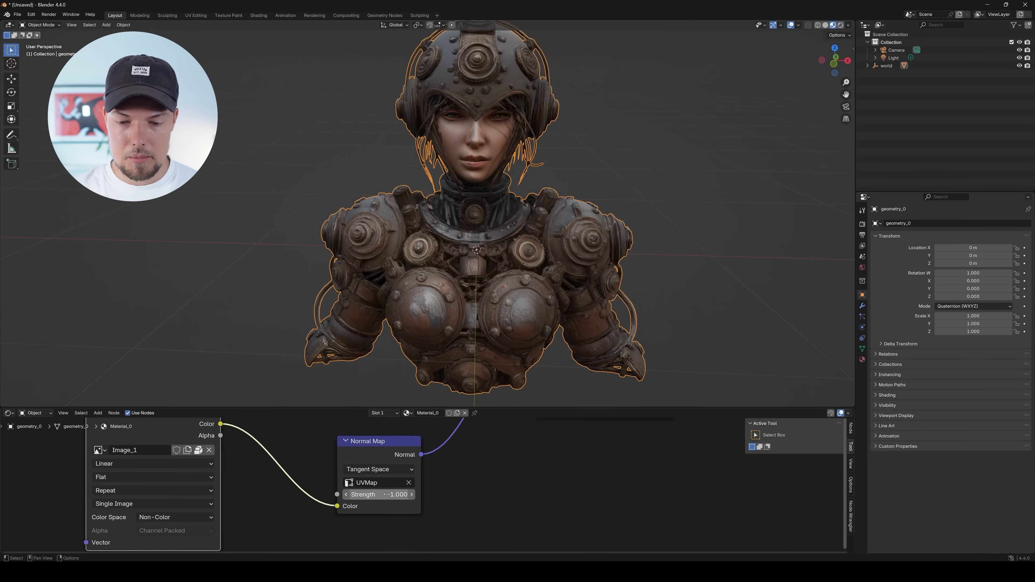
{"action": "type", "text": "0"}
{"action": "key", "text": "Return"}
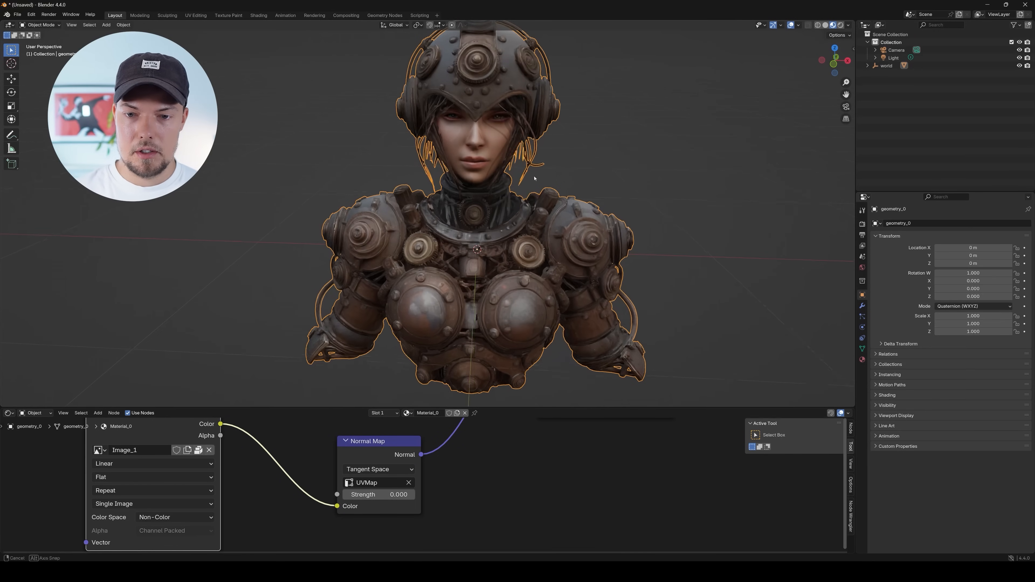
Inspect the bust's face and chest armour, and set the Normal Map strength to 1 for comparison
{"action": "scroll", "coordinate": [536, 178], "scroll_direction": "up", "scroll_amount": 4}
{"action": "mouse_move", "coordinate": [484, 171]}
{"action": "left_mouse_down"}
{"action": "mouse_move", "coordinate": [450, 168]}
{"action": "mouse_move", "coordinate": [444, 158]}
{"action": "mouse_move", "coordinate": [474, 181]}
{"action": "left_mouse_up"}
{"action": "scroll", "coordinate": [442, 163], "scroll_direction": "down", "scroll_amount": 3}
{"action": "scroll", "coordinate": [480, 191], "scroll_direction": "up", "scroll_amount": 1}
{"action": "left_click_drag", "start_coordinate": [515, 212], "coordinate": [518, 260]}
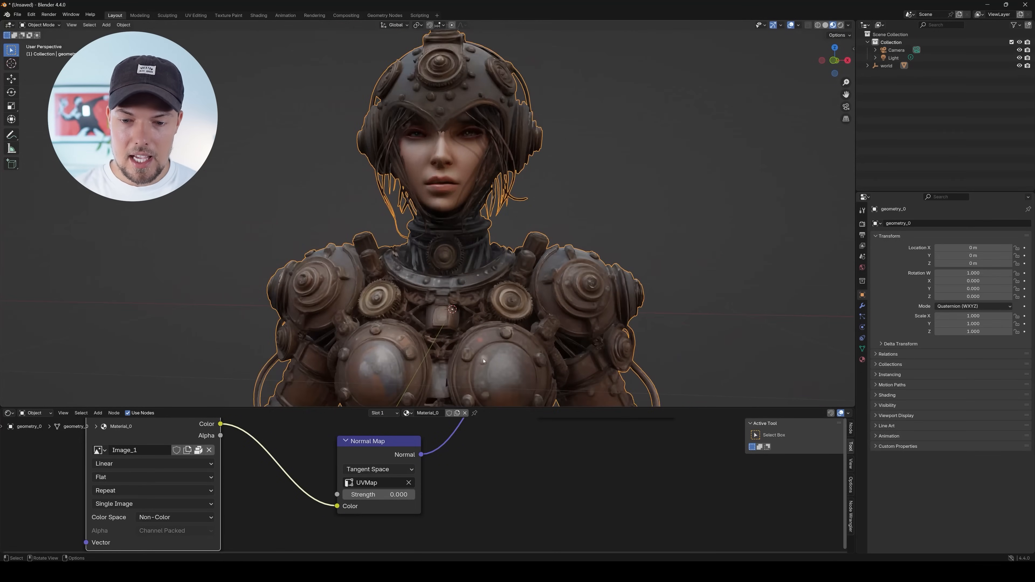
{"action": "type", "text": "1"}
{"action": "key", "text": "Return"}
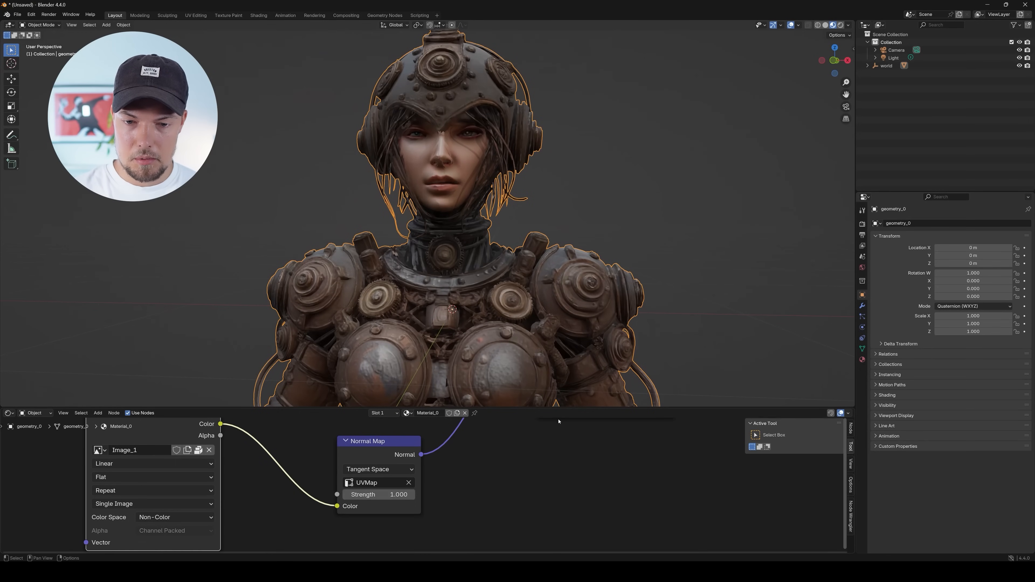
Deselect the bust, frame its chest armour closely and set the Normal Map strength to 0
{"action": "scroll", "coordinate": [517, 307], "scroll_direction": "down", "scroll_amount": 2}
{"action": "left_click_drag", "start_coordinate": [564, 326], "coordinate": [570, 282]}
{"action": "left_click", "coordinate": [693, 293]}
{"action": "scroll", "coordinate": [570, 282], "scroll_direction": "up", "scroll_amount": 5}
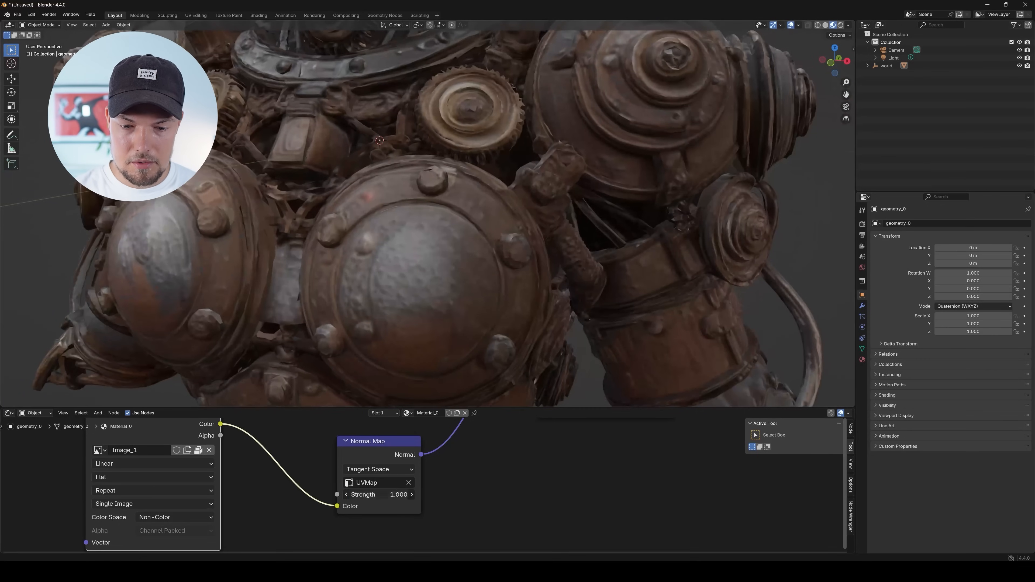
{"action": "type", "text": "0"}
{"action": "key", "text": "Return"}
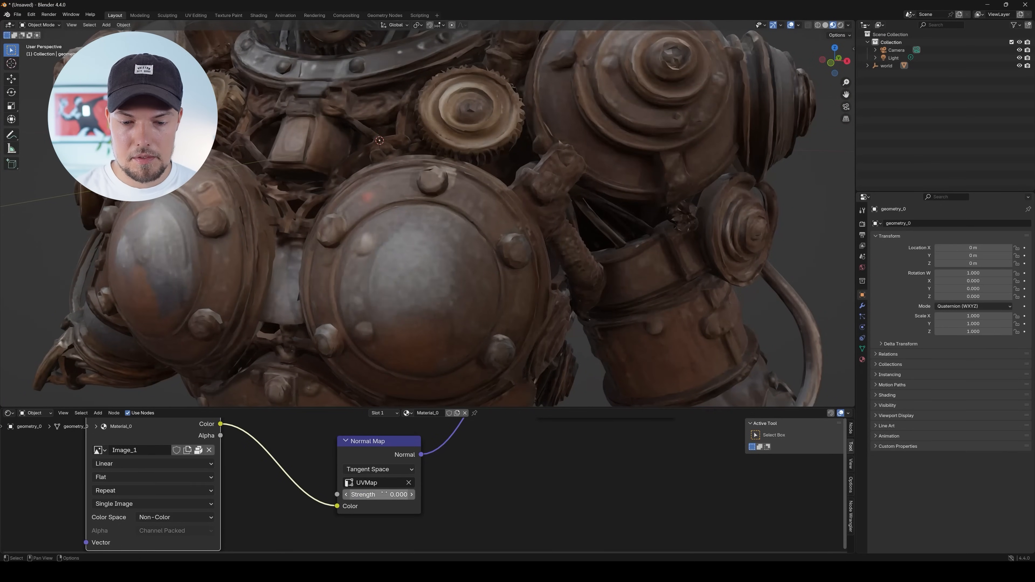
{"action": "key", "text": "Return"}
{"action": "scroll", "coordinate": [543, 307], "scroll_direction": "down", "scroll_amount": 8}
{"action": "mouse_move", "coordinate": [423, 247]}
{"action": "left_mouse_down"}
{"action": "mouse_move", "coordinate": [471, 247]}
{"action": "mouse_move", "coordinate": [403, 249]}
{"action": "left_mouse_up"}
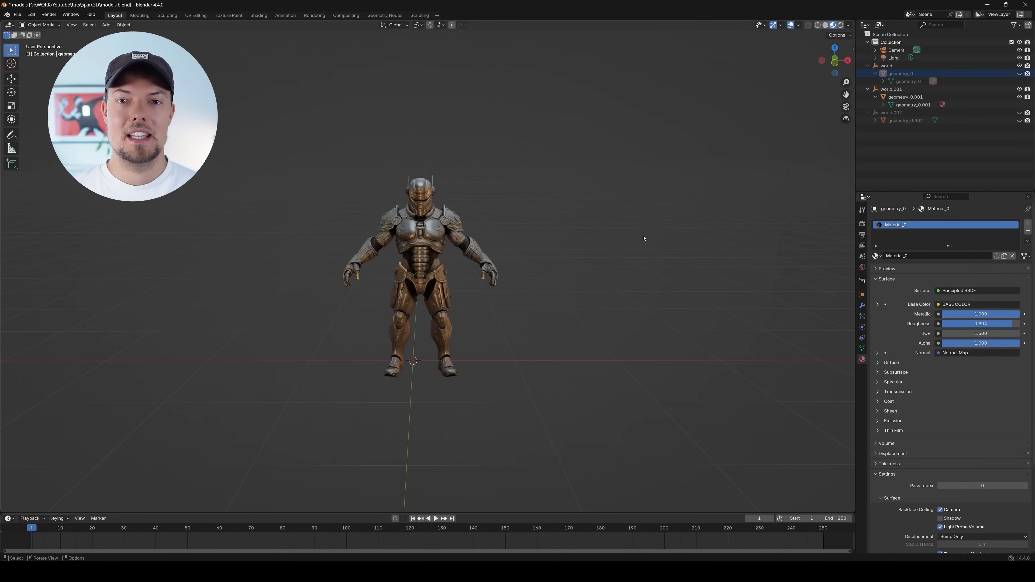
Switch to the models.blend scene and examine the textured armoured robot from several angles and distances
{"action": "scroll", "coordinate": [570, 256], "scroll_direction": "up", "scroll_amount": 5}
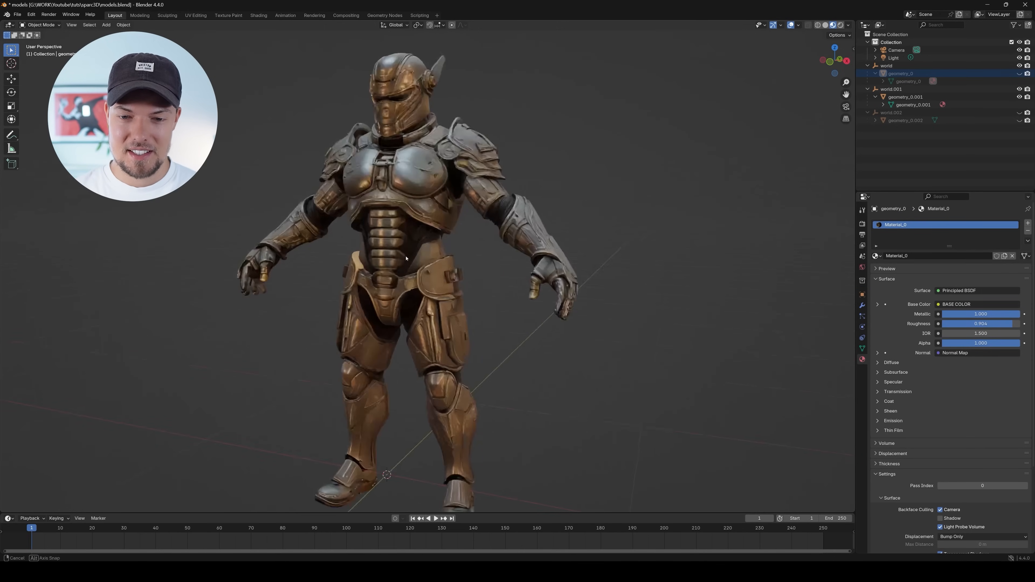
{"action": "left_click_drag", "start_coordinate": [570, 256], "coordinate": [437, 233]}
{"action": "scroll", "coordinate": [437, 233], "scroll_direction": "up", "scroll_amount": 4}
{"action": "scroll", "coordinate": [437, 233], "scroll_direction": "down", "scroll_amount": 5}
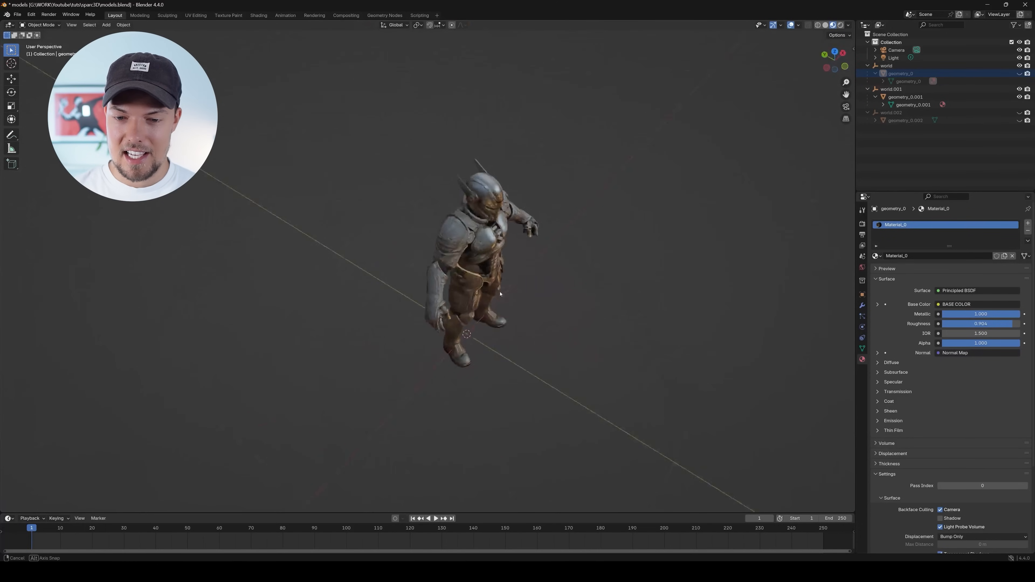
{"action": "scroll", "coordinate": [413, 220], "scroll_direction": "up", "scroll_amount": 4}
{"action": "left_click_drag", "start_coordinate": [413, 220], "coordinate": [456, 242]}
{"action": "scroll", "coordinate": [512, 227], "scroll_direction": "down", "scroll_amount": 4}
{"action": "scroll", "coordinate": [477, 270], "scroll_direction": "up", "scroll_amount": 4}
{"action": "scroll", "coordinate": [455, 209], "scroll_direction": "down", "scroll_amount": 2}
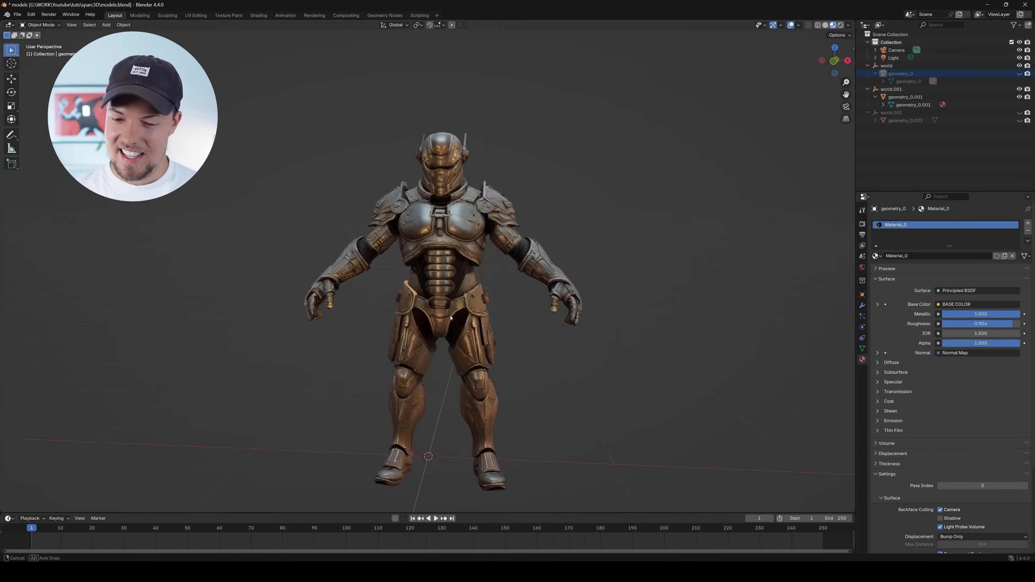
{"action": "scroll", "coordinate": [449, 312], "scroll_direction": "up", "scroll_amount": 1}
{"action": "left_click_drag", "start_coordinate": [513, 299], "coordinate": [652, 138]}
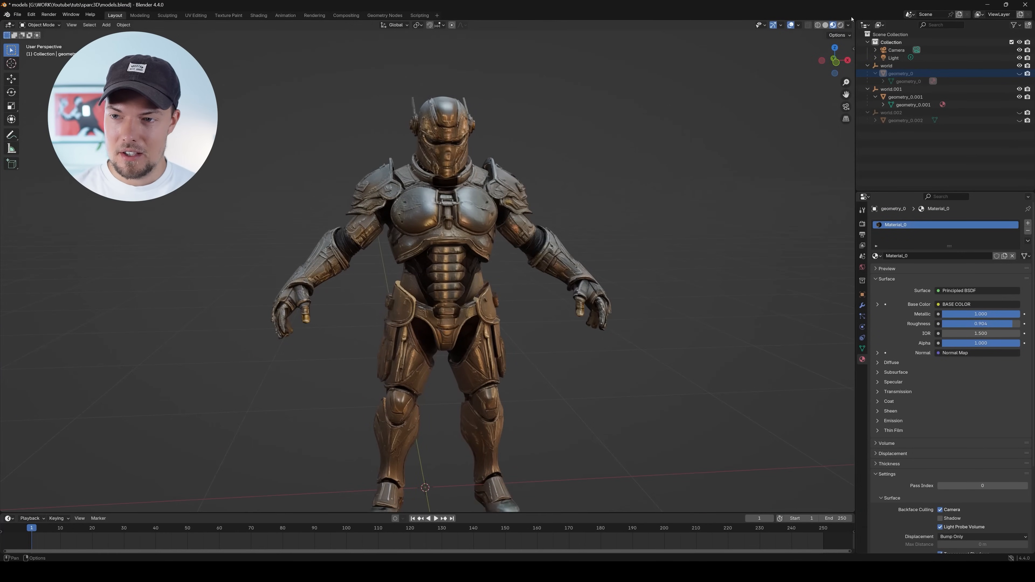
Display the armoured robot in Solid shading, select and frame its mesh, and inspect the untextured geometry
{"action": "left_click", "coordinate": [825, 25]}
{"action": "left_click_drag", "start_coordinate": [562, 175], "coordinate": [480, 186]}
{"action": "left_click", "coordinate": [427, 195]}
{"action": "key", "text": "KP_Decimal"}
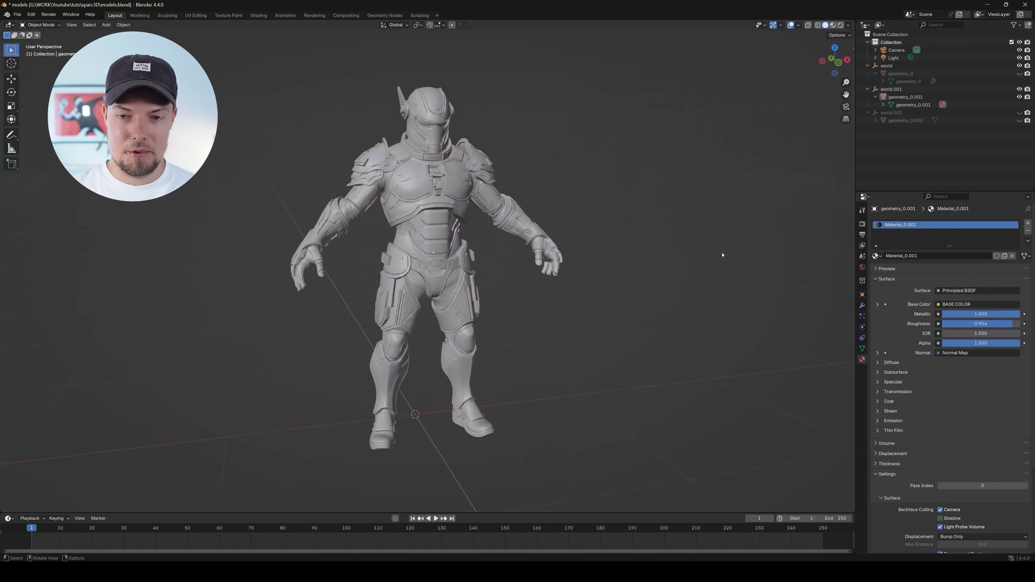
{"action": "scroll", "coordinate": [431, 234], "scroll_direction": "up", "scroll_amount": 3}
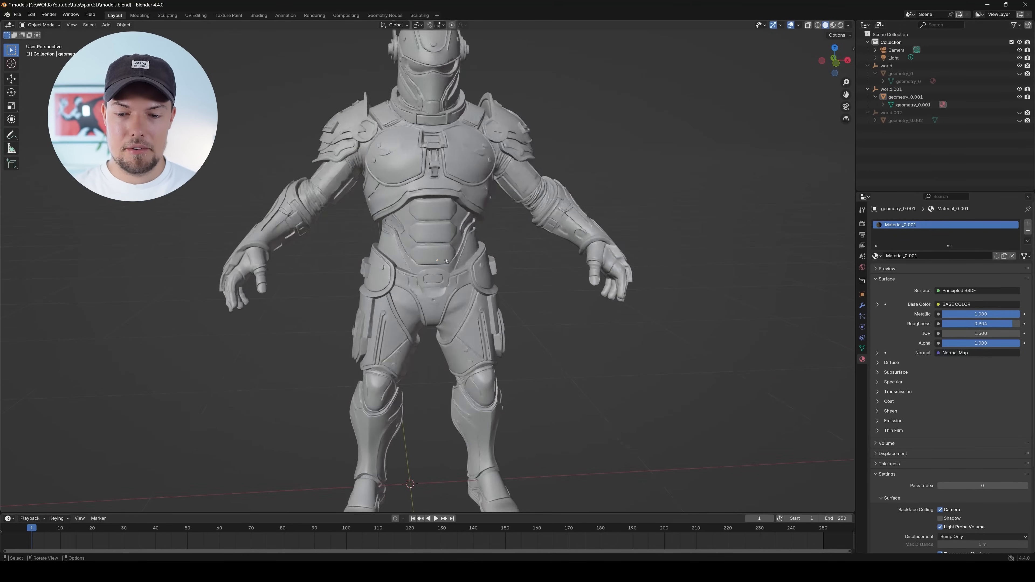
{"action": "scroll", "coordinate": [441, 253], "scroll_direction": "down", "scroll_amount": 2}
{"action": "left_click_drag", "start_coordinate": [440, 254], "coordinate": [478, 269]}
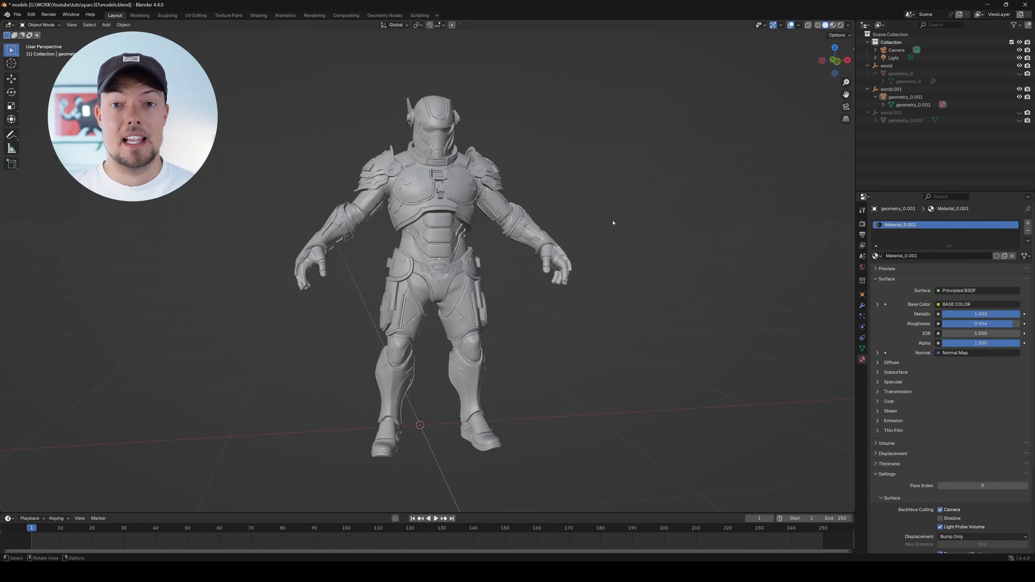
{"action": "left_click_drag", "start_coordinate": [443, 301], "coordinate": [486, 239]}
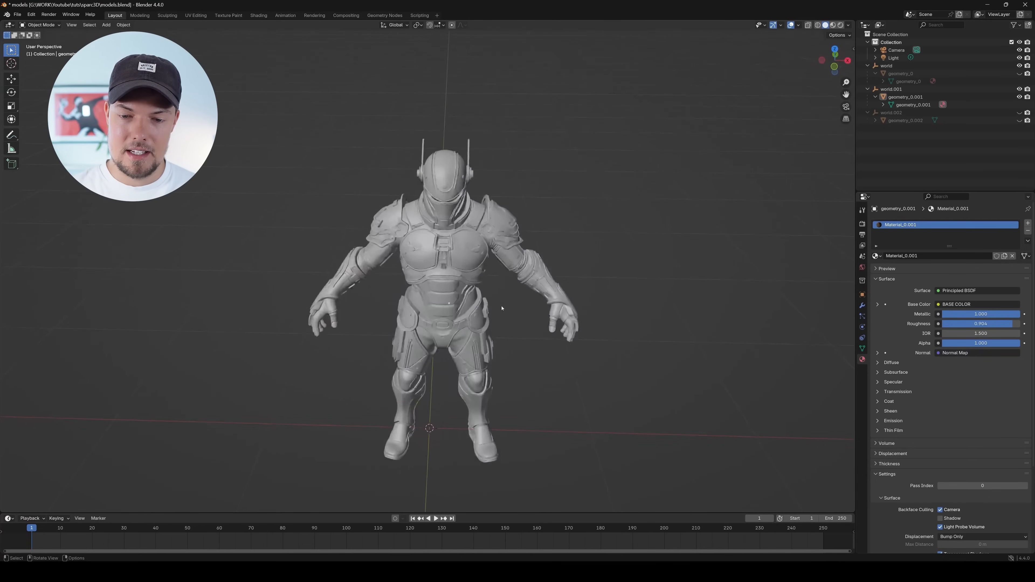
{"action": "scroll", "coordinate": [501, 308], "scroll_direction": "up", "scroll_amount": 3}
Return the viewport to Material Preview shading and inspect the armoured robot's textures from all around
{"action": "left_click", "coordinate": [832, 26]}
{"action": "left_click_drag", "start_coordinate": [503, 326], "coordinate": [851, 300]}
{"action": "left_click_drag", "start_coordinate": [384, 241], "coordinate": [580, 225]}
{"action": "left_click_drag", "start_coordinate": [541, 313], "coordinate": [376, 319]}
{"action": "scroll", "coordinate": [523, 332], "scroll_direction": "up", "scroll_amount": 2}
{"action": "left_click_drag", "start_coordinate": [524, 333], "coordinate": [575, 329]}
{"action": "scroll", "coordinate": [372, 329], "scroll_direction": "up", "scroll_amount": 2}
{"action": "left_click_drag", "start_coordinate": [301, 314], "coordinate": [352, 340]}
{"action": "scroll", "coordinate": [353, 316], "scroll_direction": "down", "scroll_amount": 4}
{"action": "scroll", "coordinate": [508, 306], "scroll_direction": "down", "scroll_amount": 2}
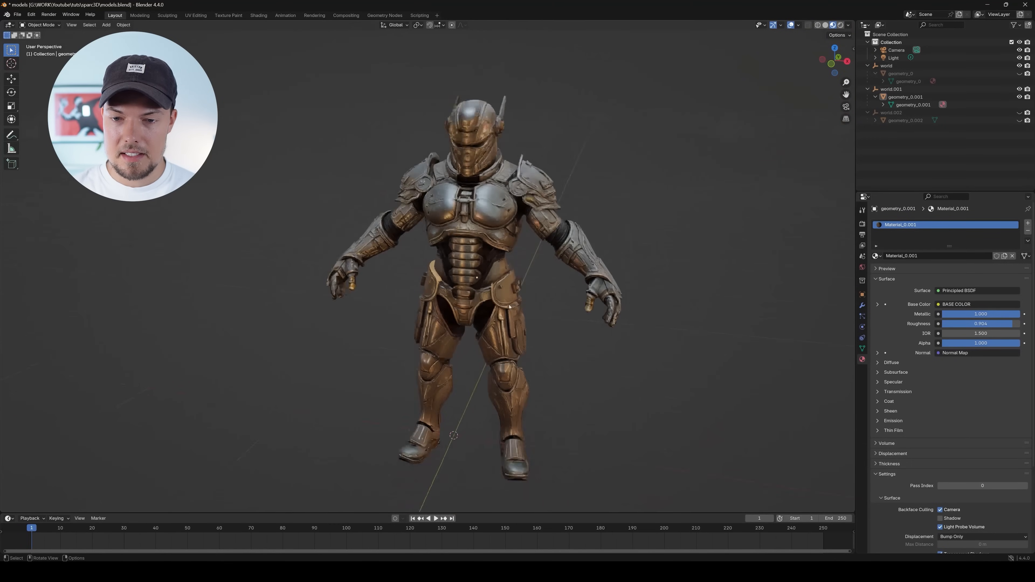
Unhide world.002 with the warrior bust and the geometry_0 orc so they stand beside the armoured robot
{"action": "left_click", "coordinate": [913, 114]}
{"action": "left_click", "coordinate": [1020, 113]}
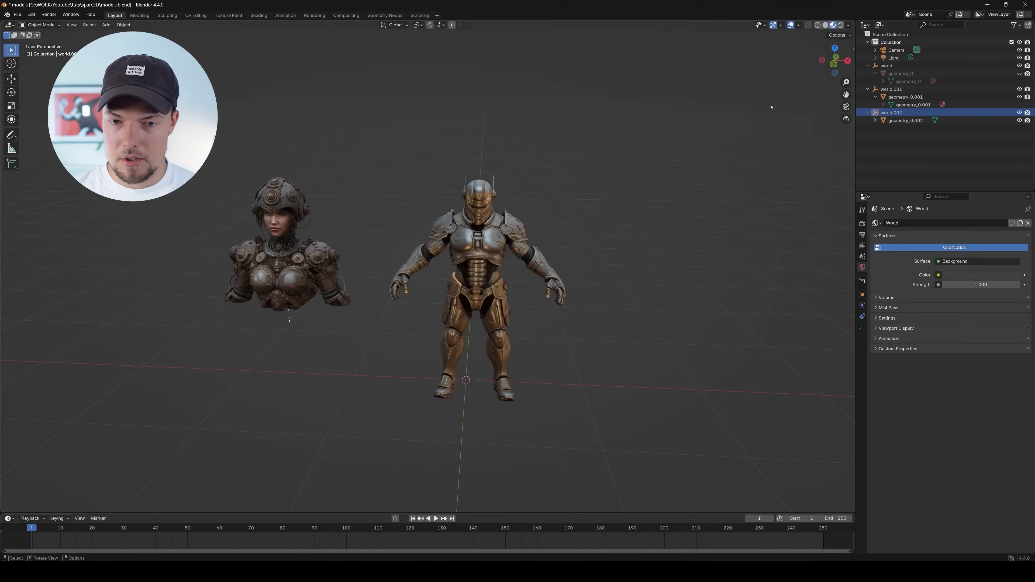
{"action": "left_click", "coordinate": [947, 81]}
{"action": "left_click", "coordinate": [1020, 74]}
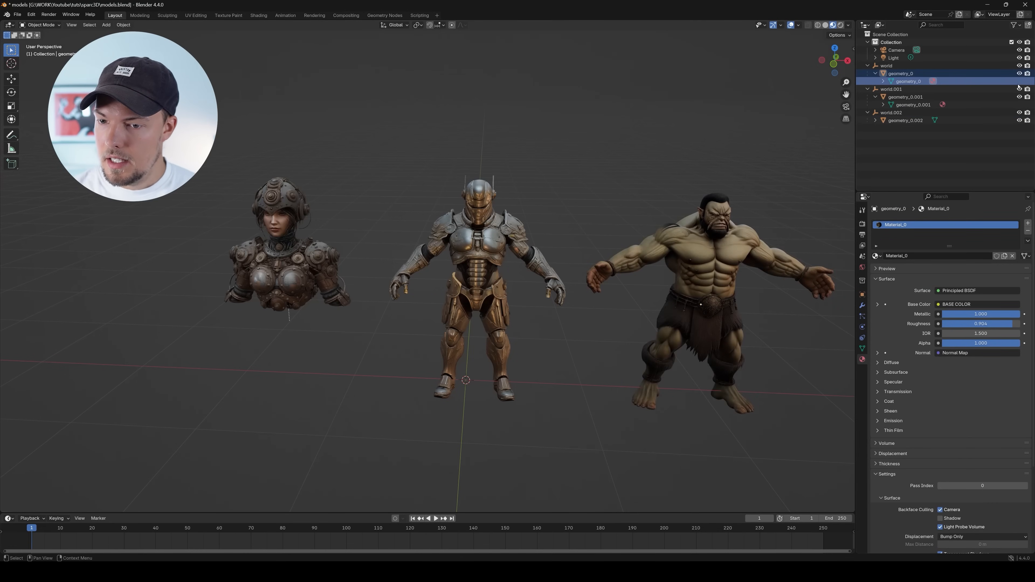
Inspect the orc's face, torso and belt textures from the side and front
{"action": "left_click_drag", "start_coordinate": [734, 269], "coordinate": [362, 249]}
{"action": "scroll", "coordinate": [457, 282], "scroll_direction": "up", "scroll_amount": 4}
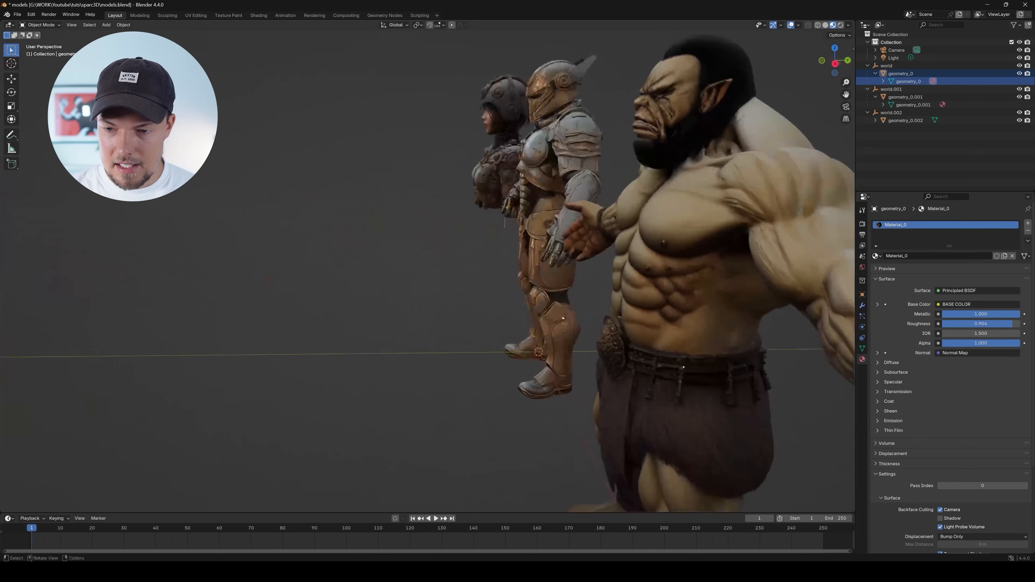
{"action": "left_click_drag", "start_coordinate": [611, 298], "coordinate": [421, 220]}
{"action": "left_click_drag", "start_coordinate": [611, 266], "coordinate": [579, 250]}
{"action": "left_click_drag", "start_coordinate": [514, 250], "coordinate": [619, 256]}
{"action": "scroll", "coordinate": [562, 249], "scroll_direction": "down", "scroll_amount": 2}
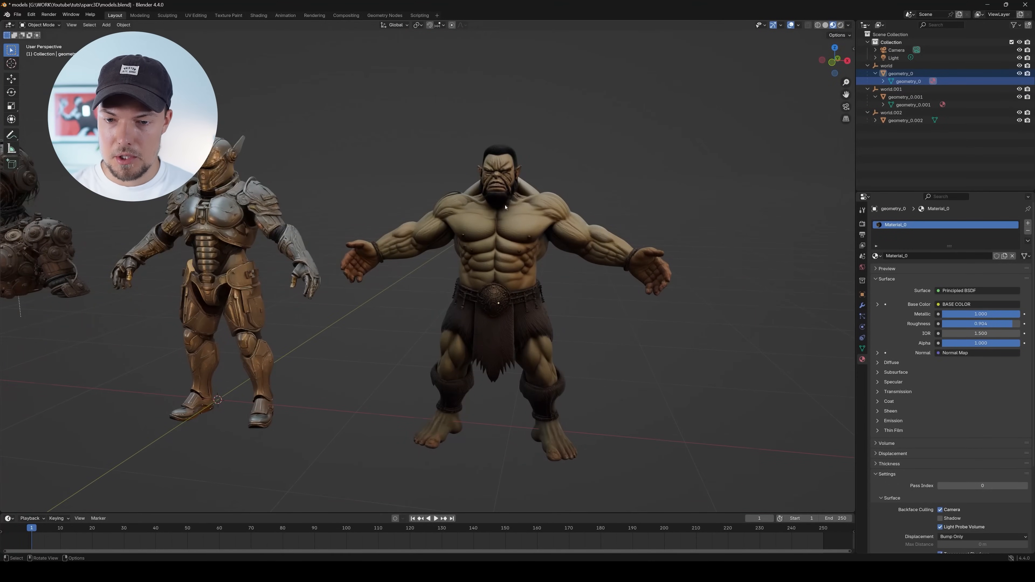
{"action": "scroll", "coordinate": [505, 206], "scroll_direction": "up", "scroll_amount": 4}
{"action": "scroll", "coordinate": [504, 210], "scroll_direction": "down", "scroll_amount": 2}
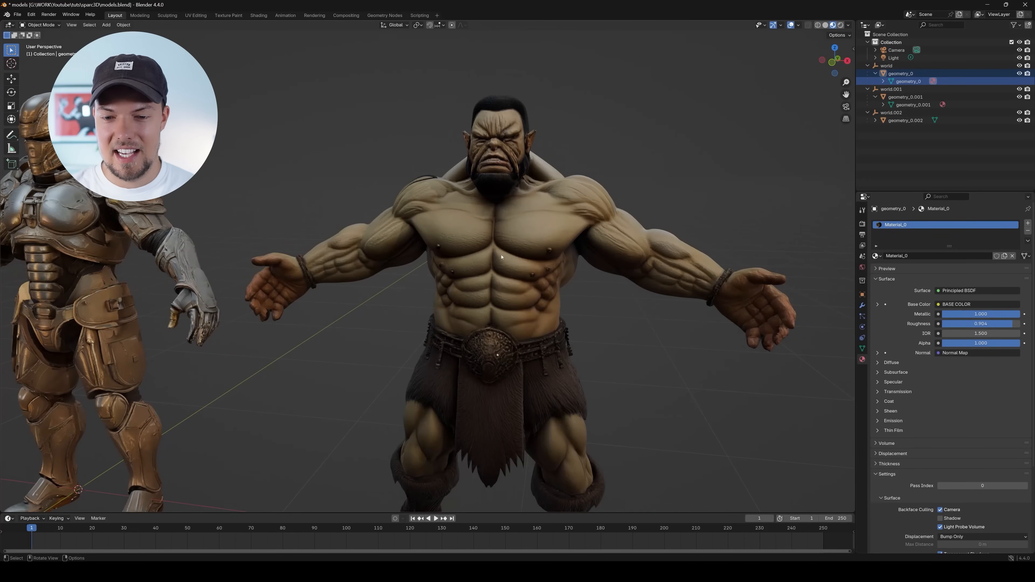
{"action": "left_click_drag", "start_coordinate": [530, 320], "coordinate": [479, 220]}
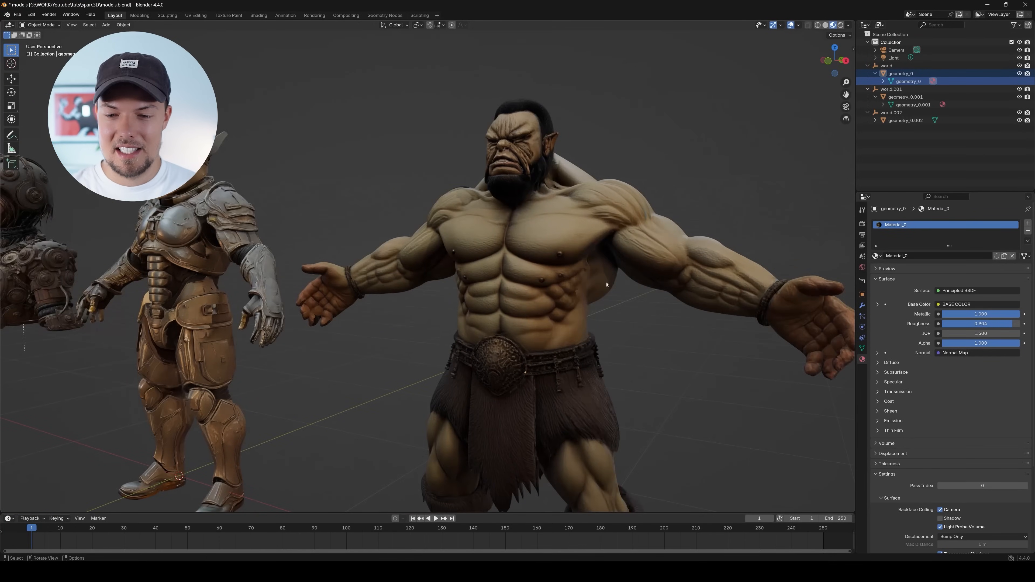
{"action": "left_click_drag", "start_coordinate": [547, 218], "coordinate": [647, 181]}
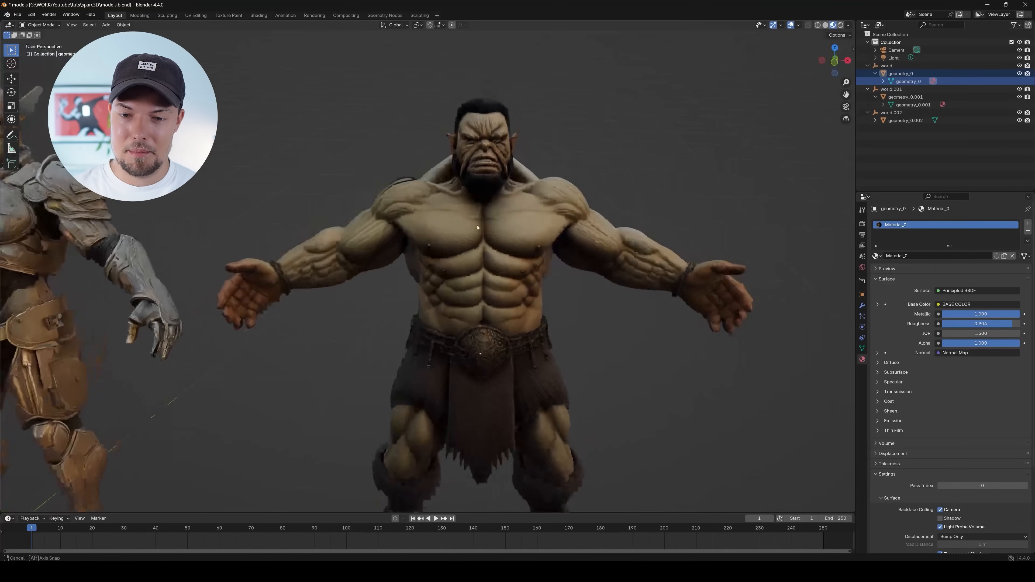
Compare the orc, armoured robot and warrior bust from different angles and distances
{"action": "scroll", "coordinate": [474, 229], "scroll_direction": "down", "scroll_amount": 4}
{"action": "scroll", "coordinate": [611, 240], "scroll_direction": "up", "scroll_amount": 4}
{"action": "left_click_drag", "start_coordinate": [627, 245], "coordinate": [499, 301]}
{"action": "scroll", "coordinate": [698, 239], "scroll_direction": "down", "scroll_amount": 3}
{"action": "left_click_drag", "start_coordinate": [468, 180], "coordinate": [291, 191]}
{"action": "scroll", "coordinate": [464, 175], "scroll_direction": "up", "scroll_amount": 4}
{"action": "scroll", "coordinate": [442, 146], "scroll_direction": "down", "scroll_amount": 5}
{"action": "left_click_drag", "start_coordinate": [441, 146], "coordinate": [423, 222]}
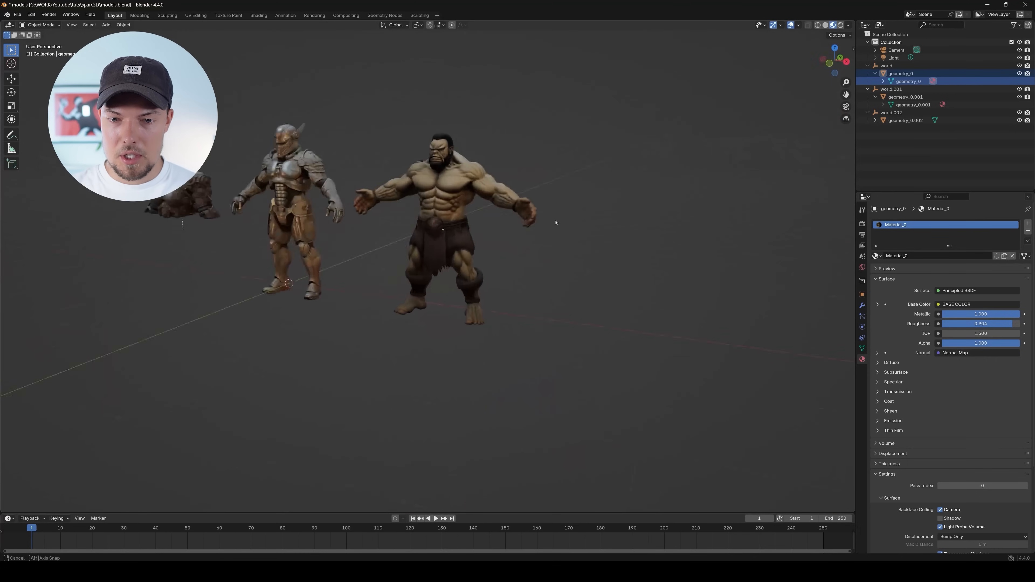
{"action": "left_click_drag", "start_coordinate": [556, 223], "coordinate": [580, 223]}
{"action": "scroll", "coordinate": [392, 157], "scroll_direction": "up", "scroll_amount": 3}
{"action": "left_click_drag", "start_coordinate": [393, 157], "coordinate": [469, 157]}
{"action": "scroll", "coordinate": [469, 157], "scroll_direction": "up", "scroll_amount": 1}
{"action": "left_click_drag", "start_coordinate": [304, 200], "coordinate": [379, 222]}
{"action": "mouse_move", "coordinate": [428, 225]}
{"action": "left_mouse_down"}
{"action": "mouse_move", "coordinate": [392, 227]}
{"action": "mouse_move", "coordinate": [481, 223]}
{"action": "mouse_move", "coordinate": [430, 222]}
{"action": "left_mouse_up"}
{"action": "scroll", "coordinate": [430, 222], "scroll_direction": "down", "scroll_amount": 1}
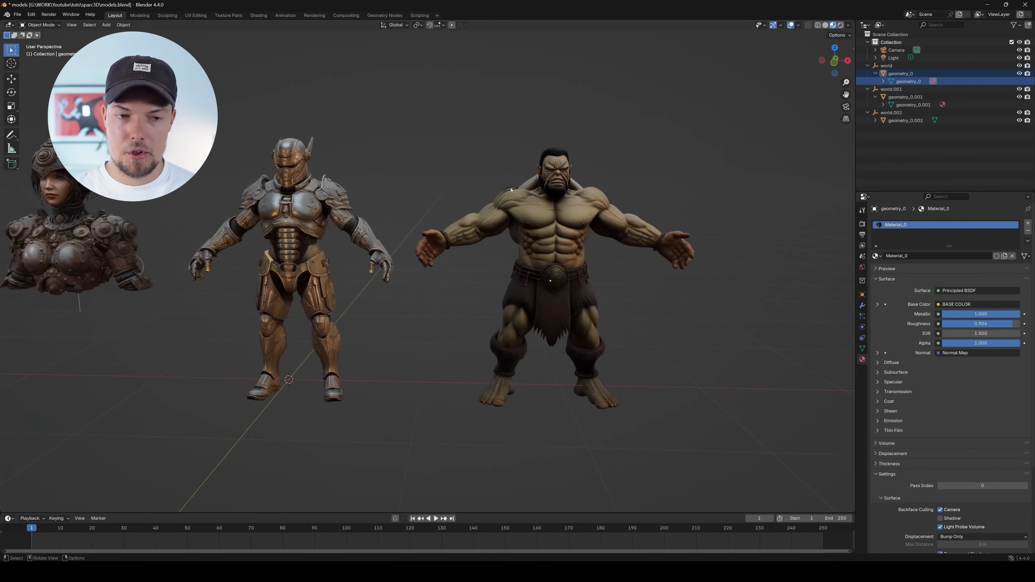